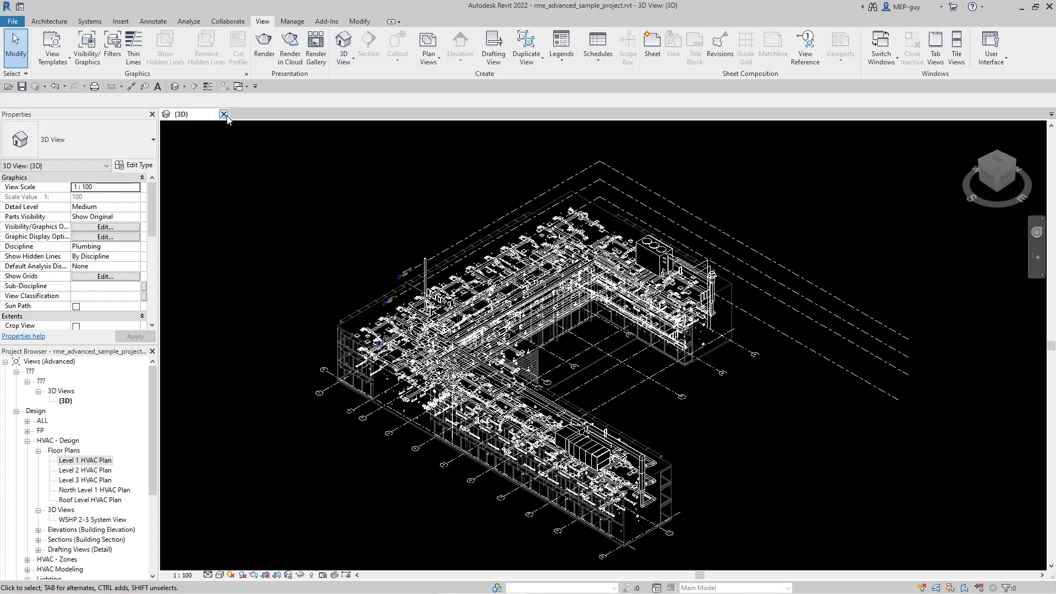
Try to delete the {3D} view from the project while it is the only open view
right_click(65, 401)
click(102, 284)
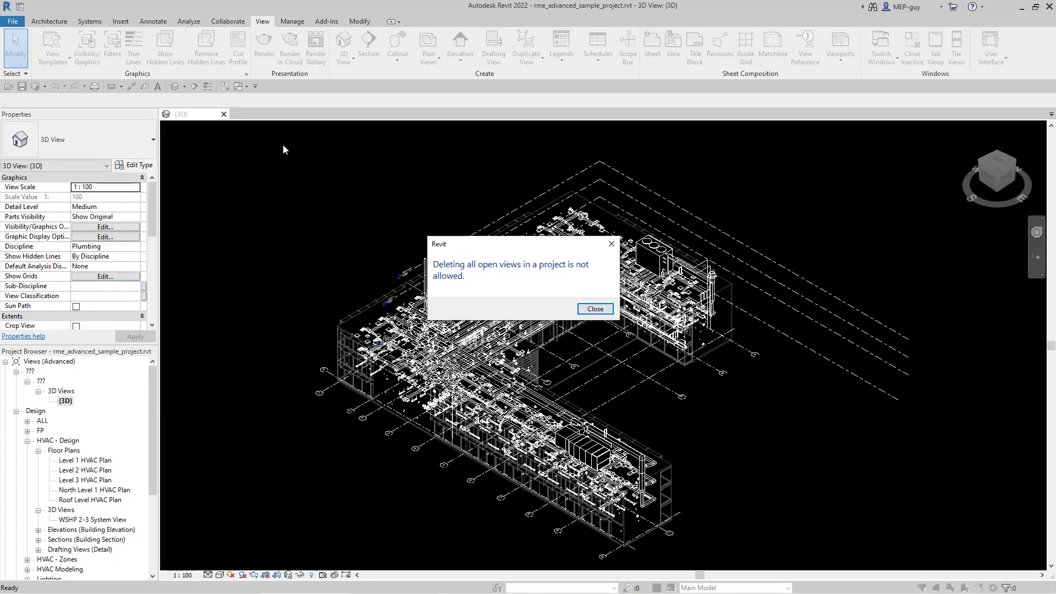
click(595, 309)
Open the Level 1 HVAC Plan alongside the 3D view and delete the {3D} view from the project
click(72, 461)
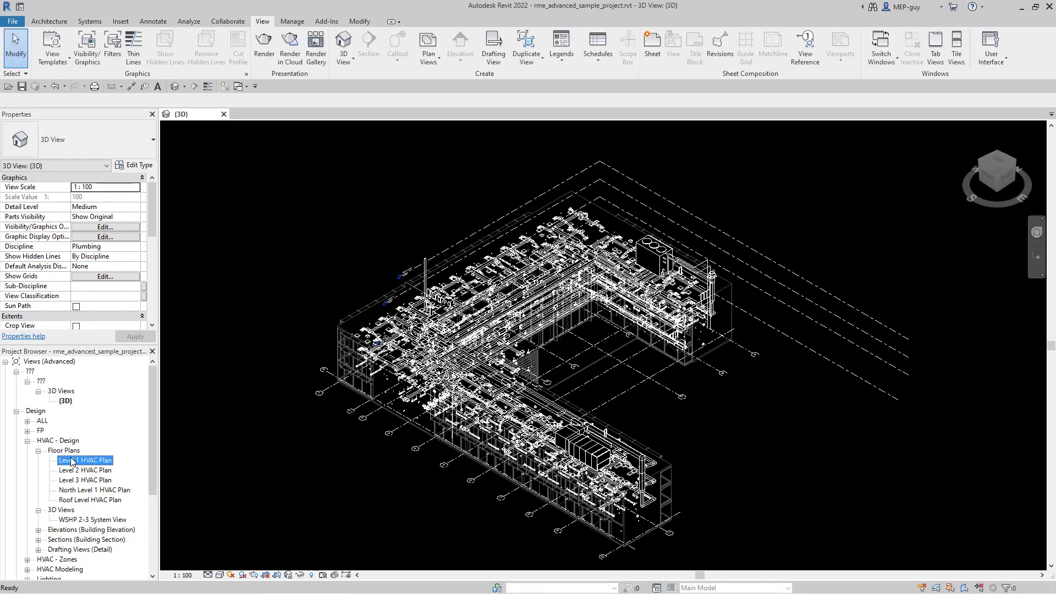
click(181, 114)
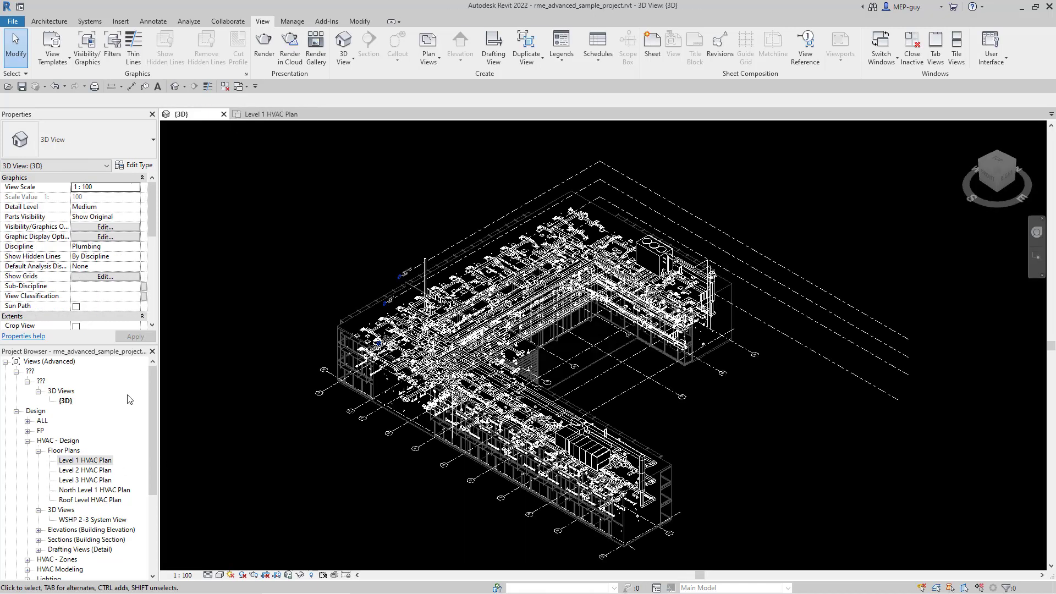
right_click(65, 401)
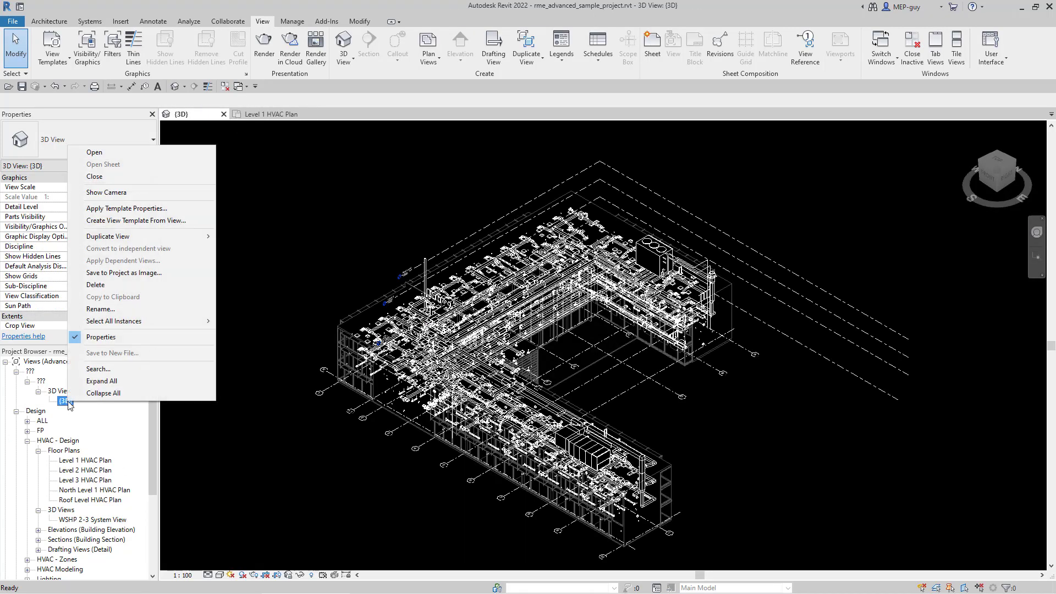
click(118, 286)
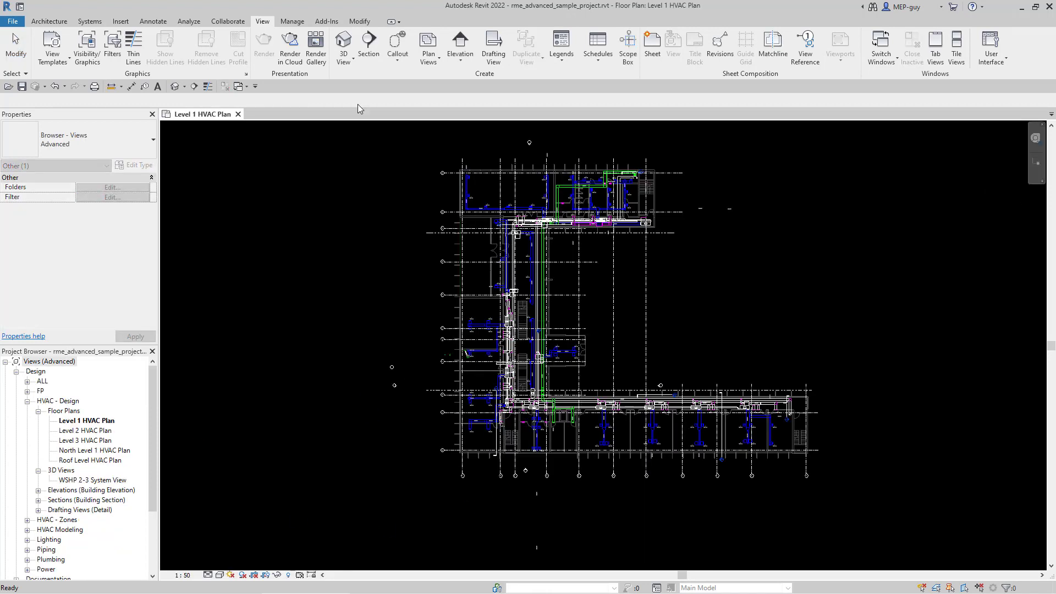
Create a new default 3D view and close the Level 1 HVAC Plan so only the 3D view stays open
click(344, 43)
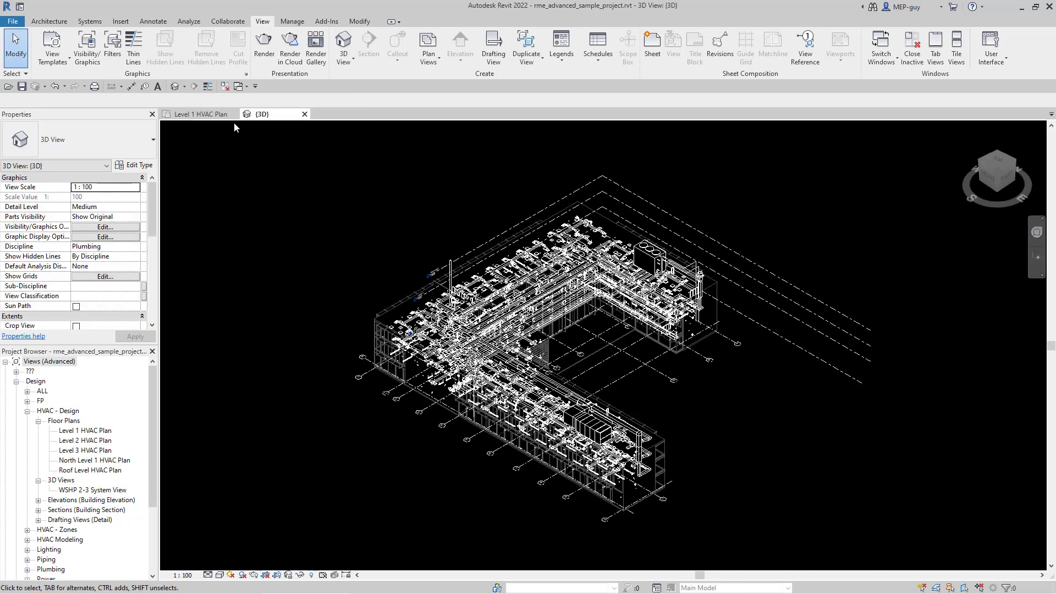
click(239, 114)
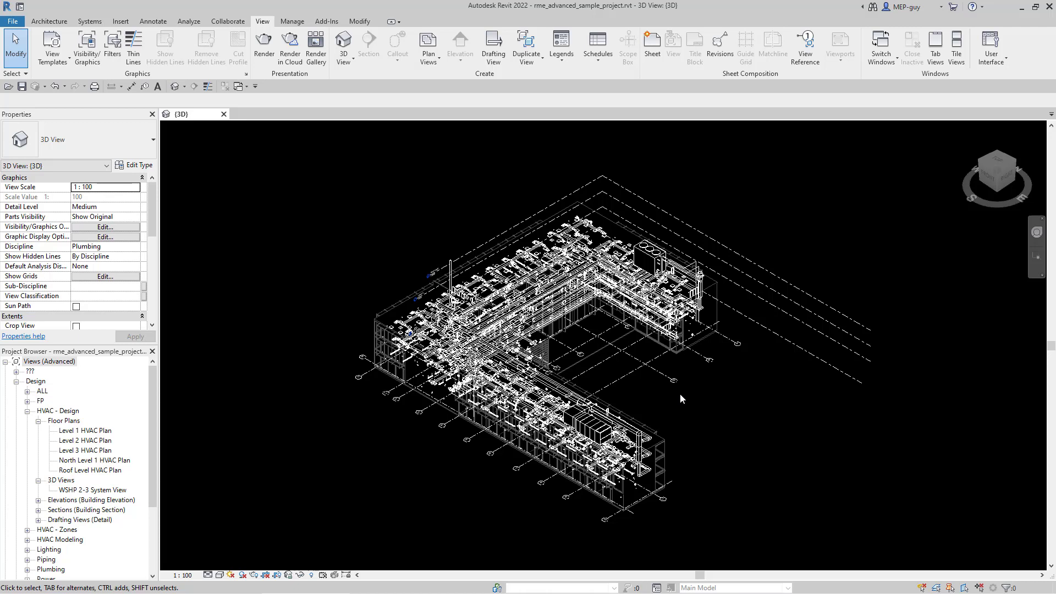
Turn off the visibility of all model categories in the 3D view's Visibility/Graphic Overrides and apply it
key(v)
key(g)
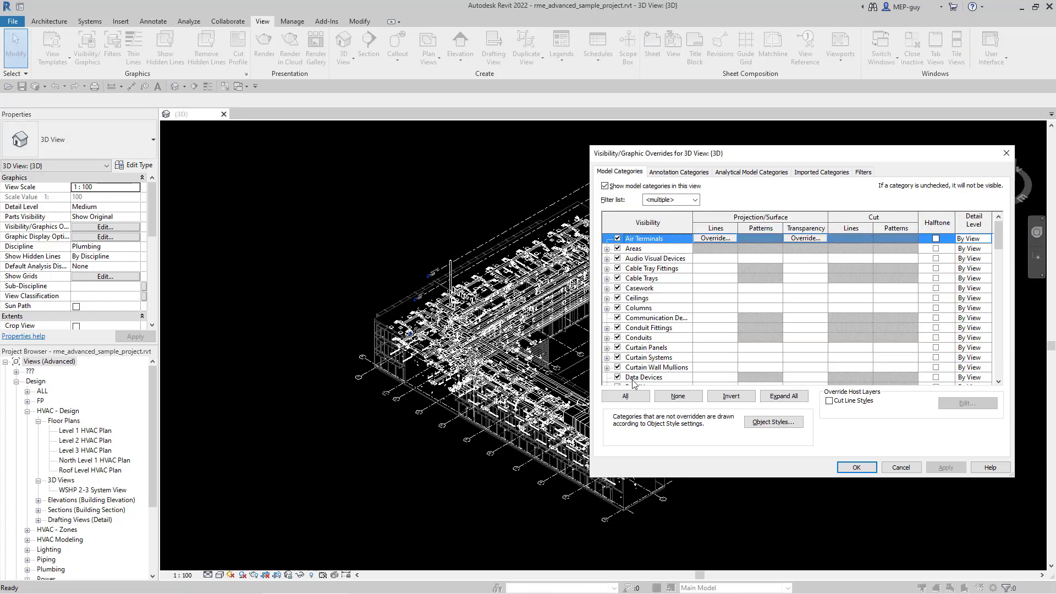
click(635, 399)
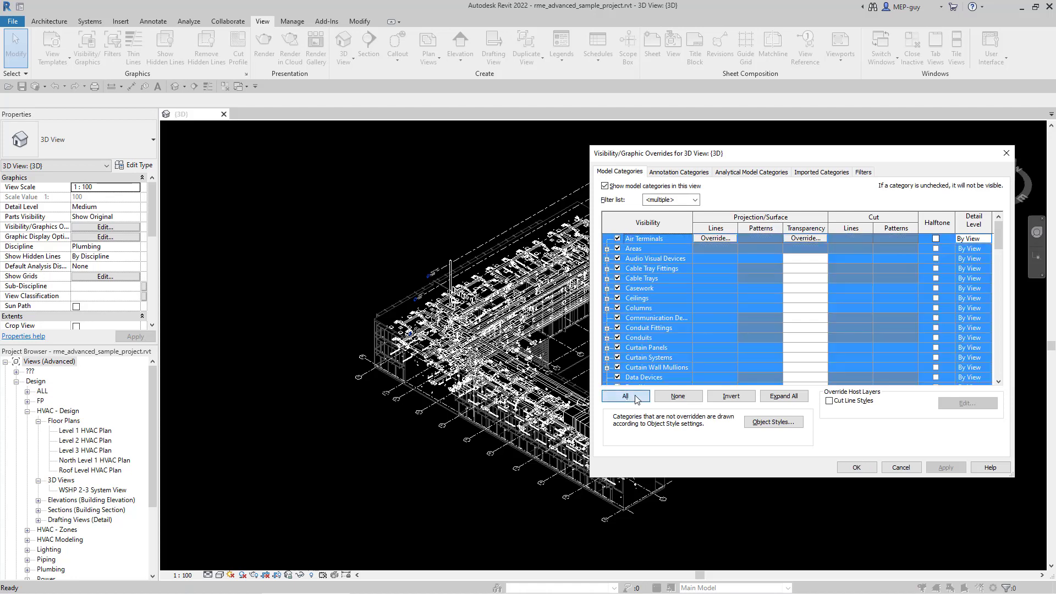
click(617, 298)
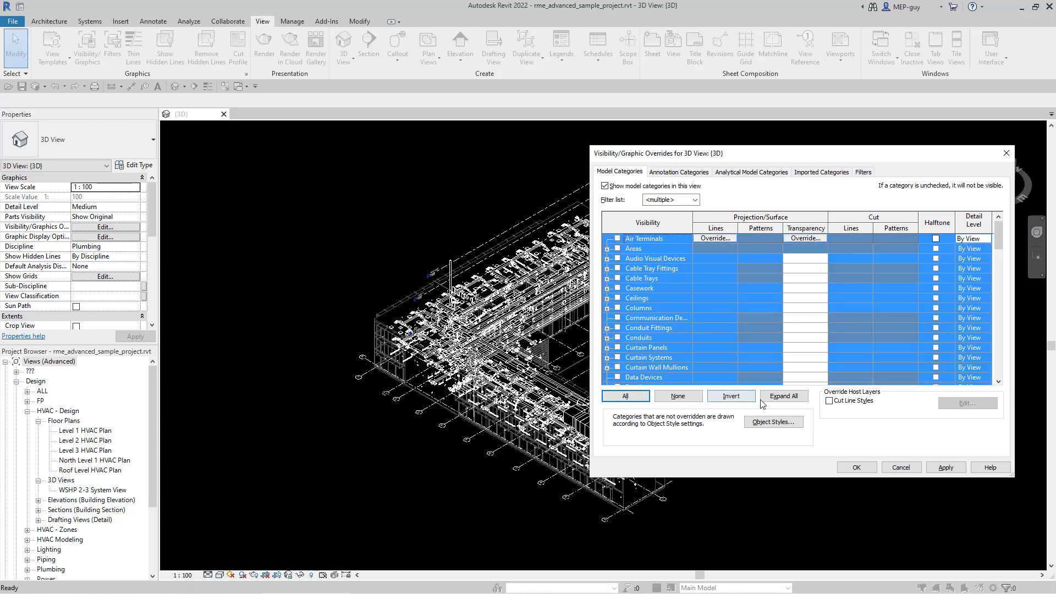
click(861, 468)
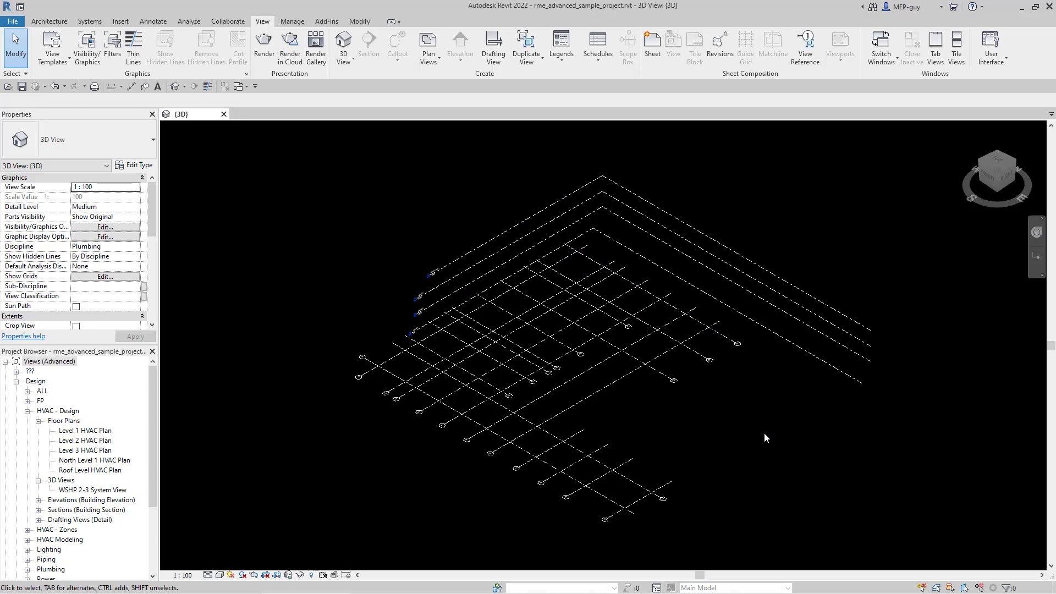
Turn off the visibility of all annotation categories in the 3D view's Visibility/Graphic Overrides and apply it
key(v)
key(v)
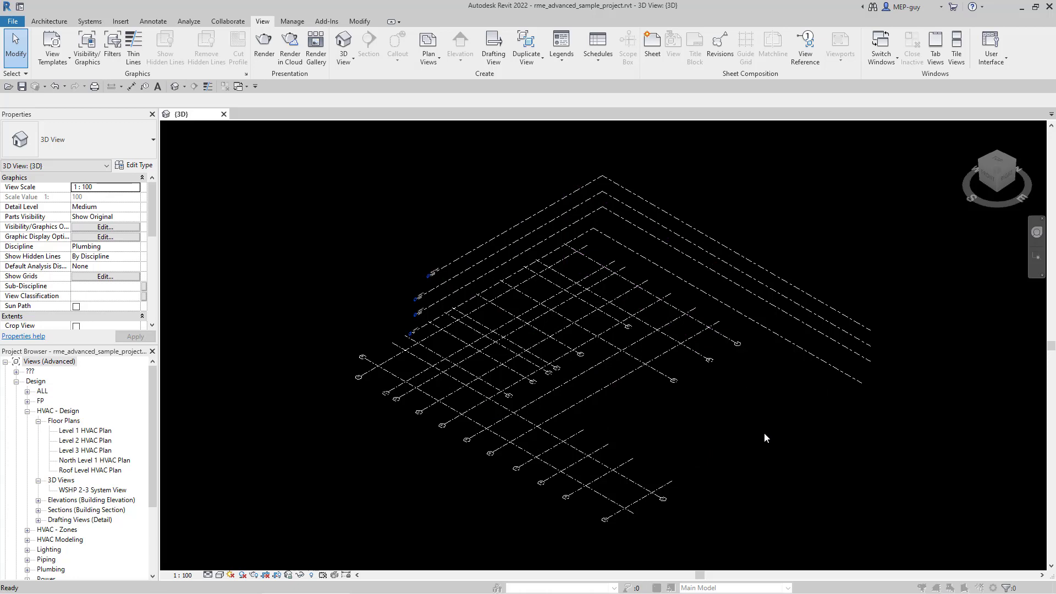
click(678, 173)
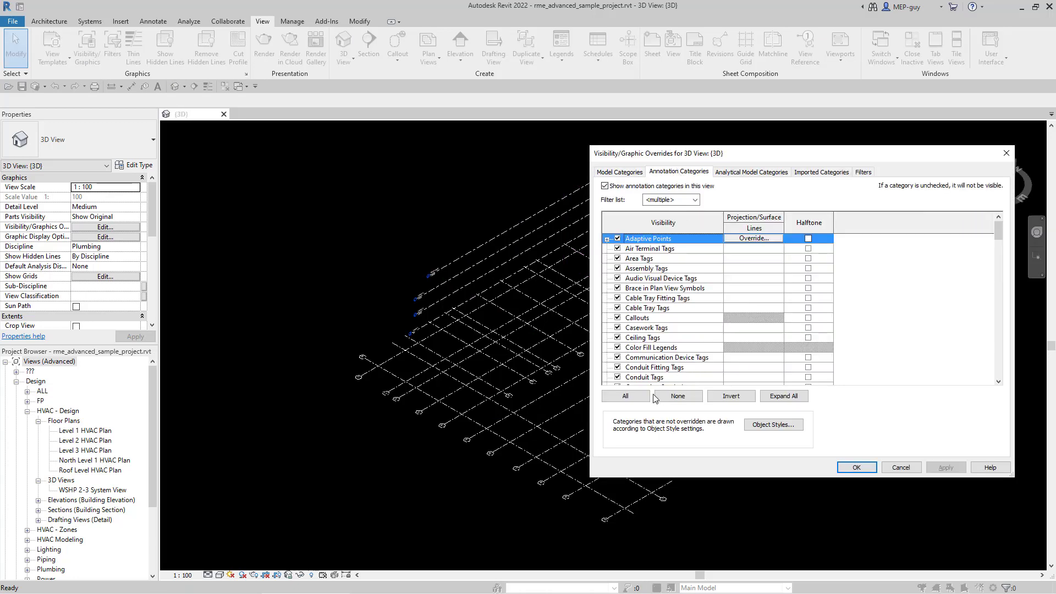
click(626, 397)
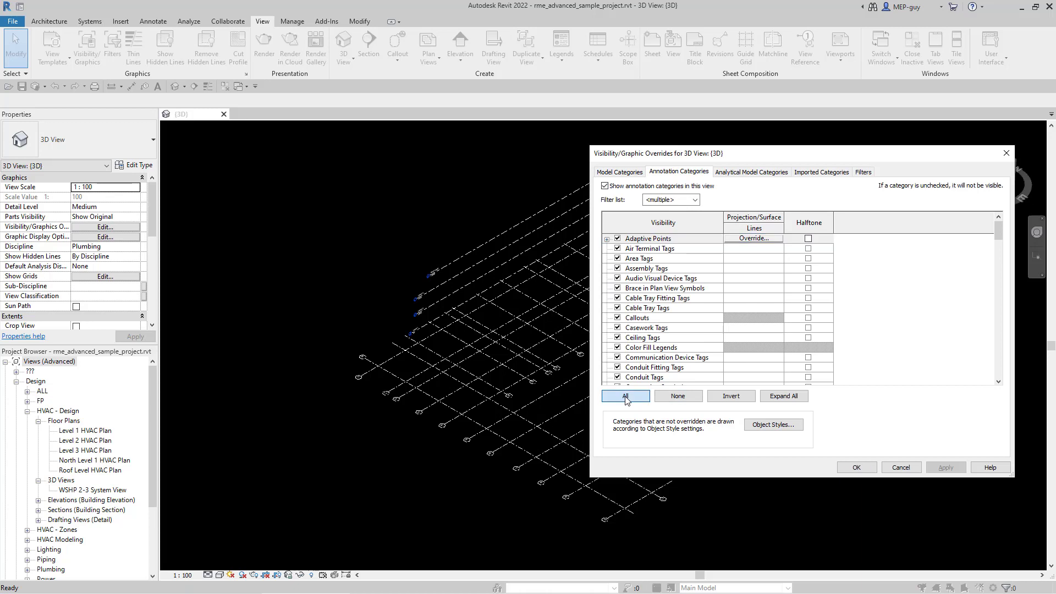
click(617, 347)
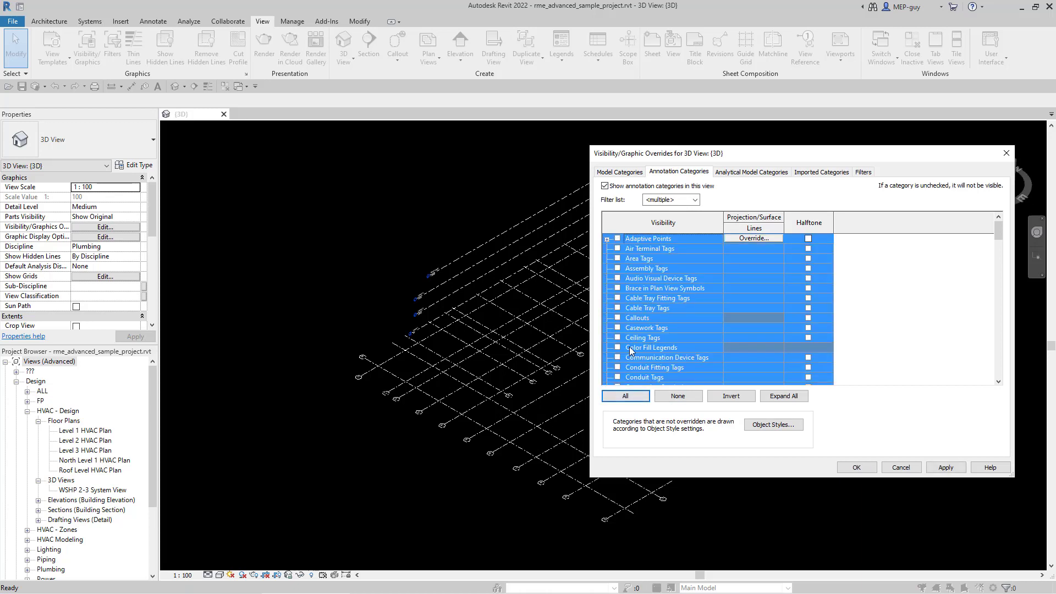
click(857, 462)
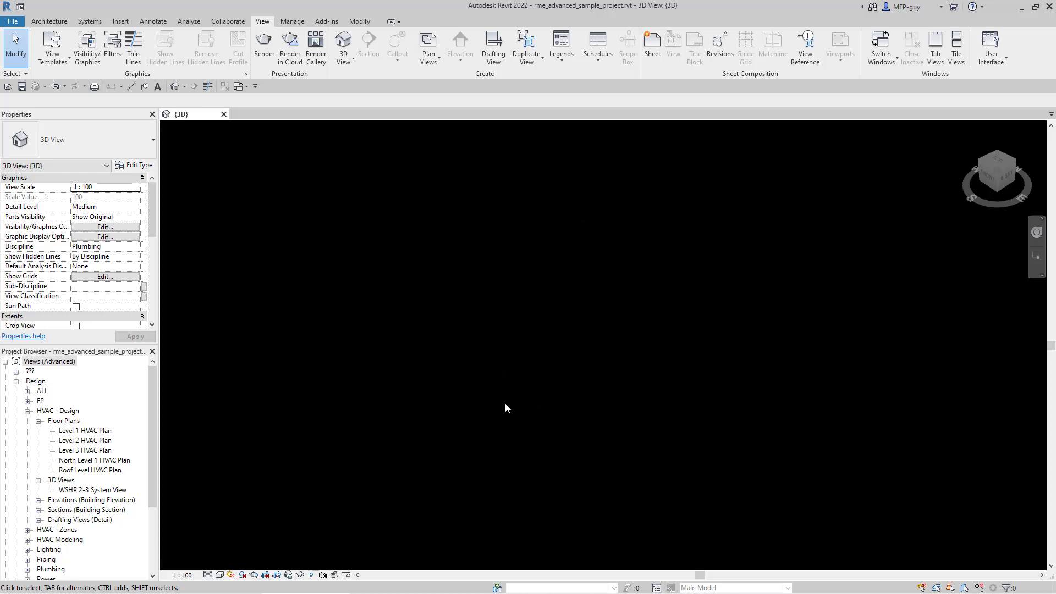
Reveal the hidden elements and unhide the Mechanical Equipment category using the horizontal WSHP unit near grid F.1
click(312, 574)
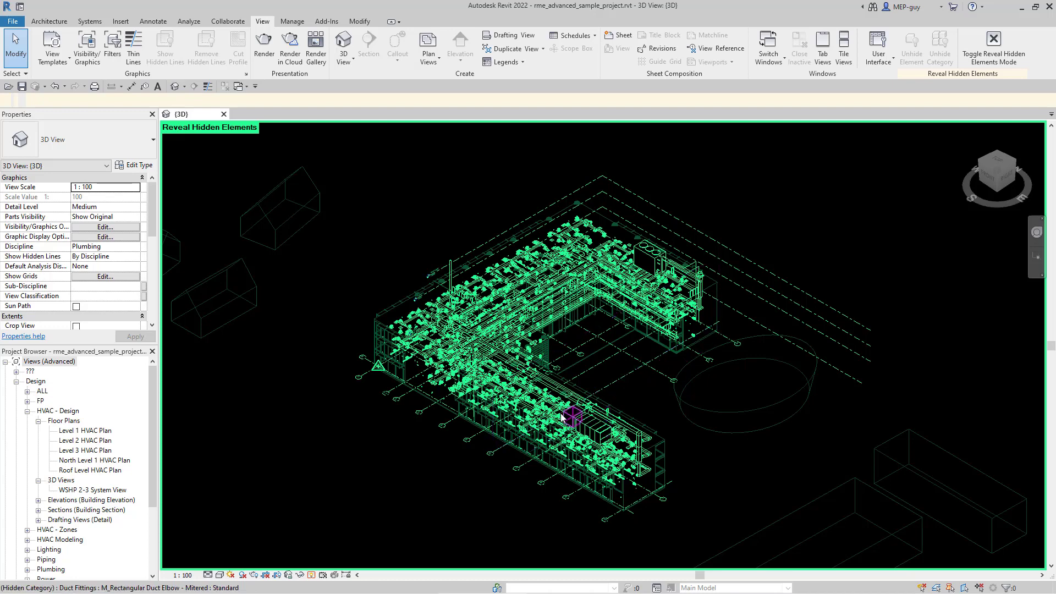
scroll(561, 416, up, 10)
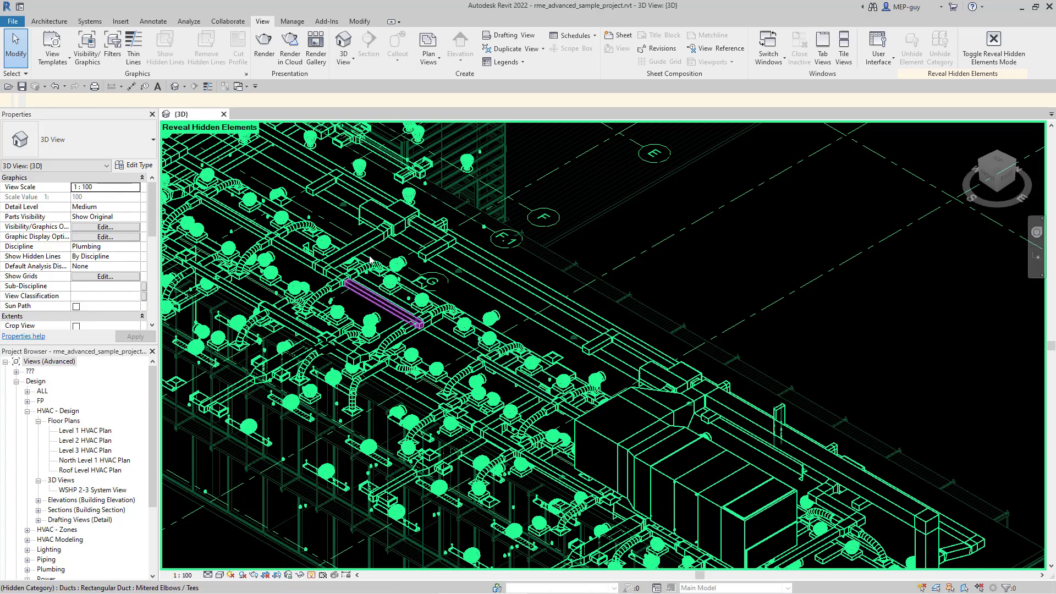
scroll(380, 197, up, 2)
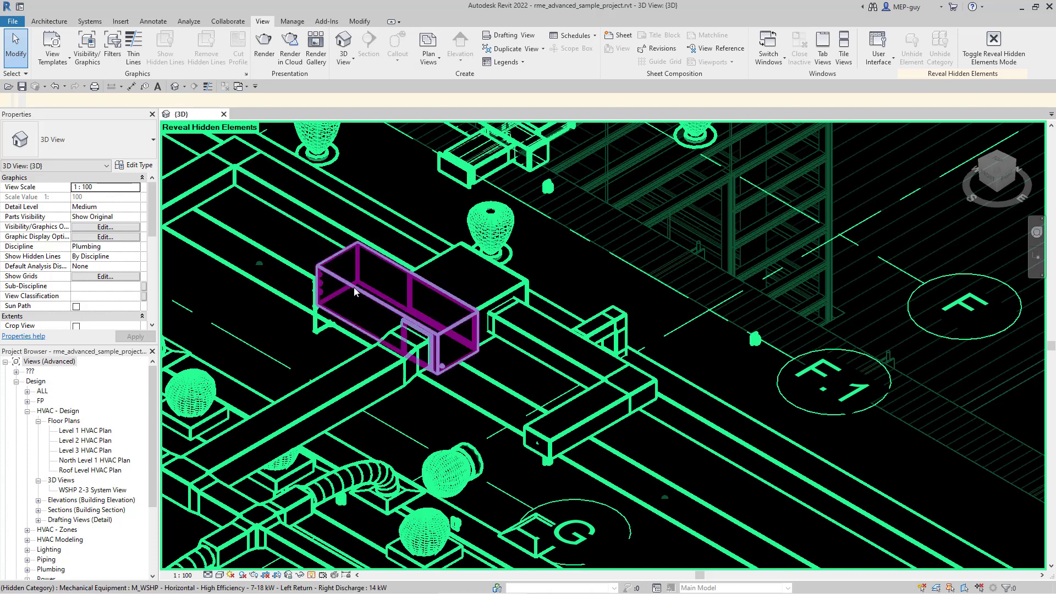
click(354, 287)
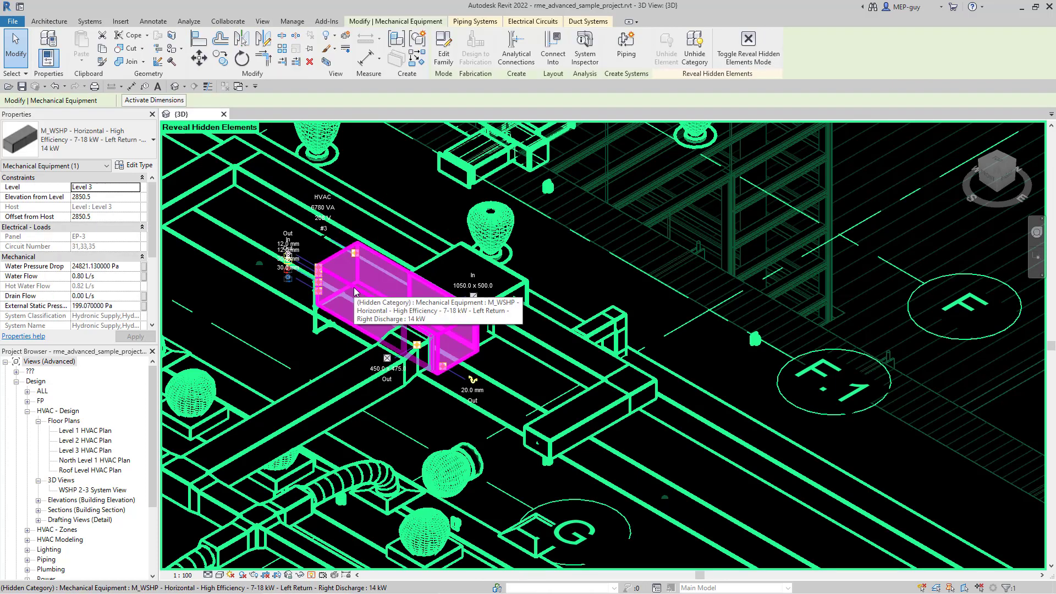
right_click(354, 287)
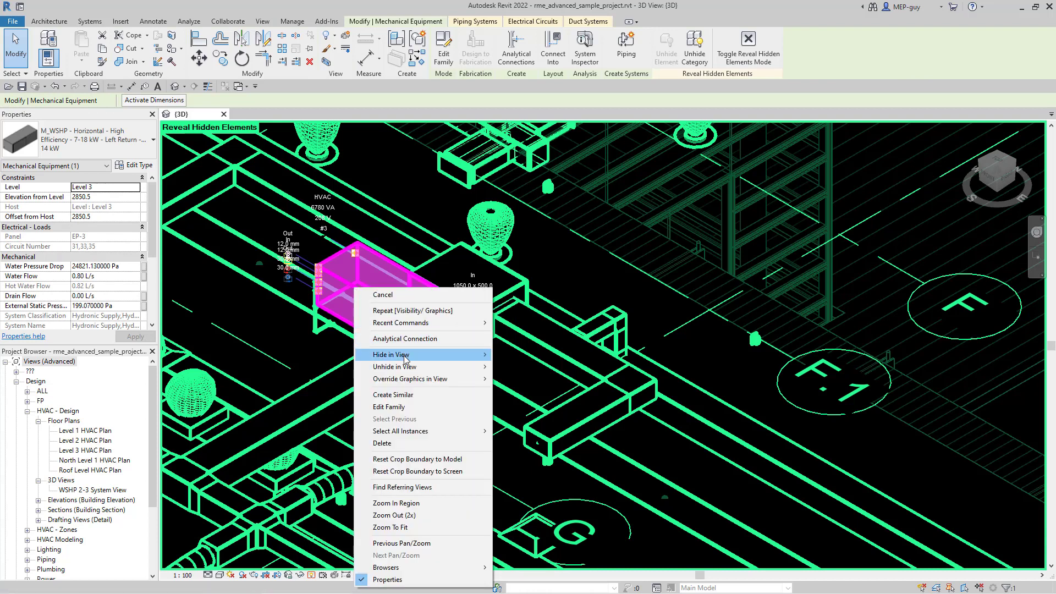
mouse_move(411, 370)
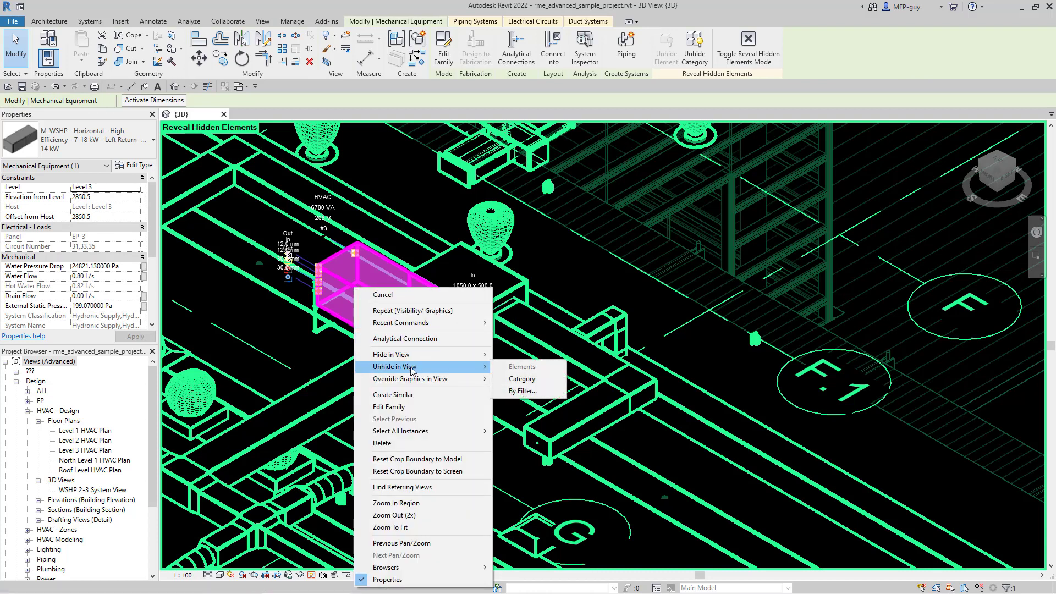
click(522, 379)
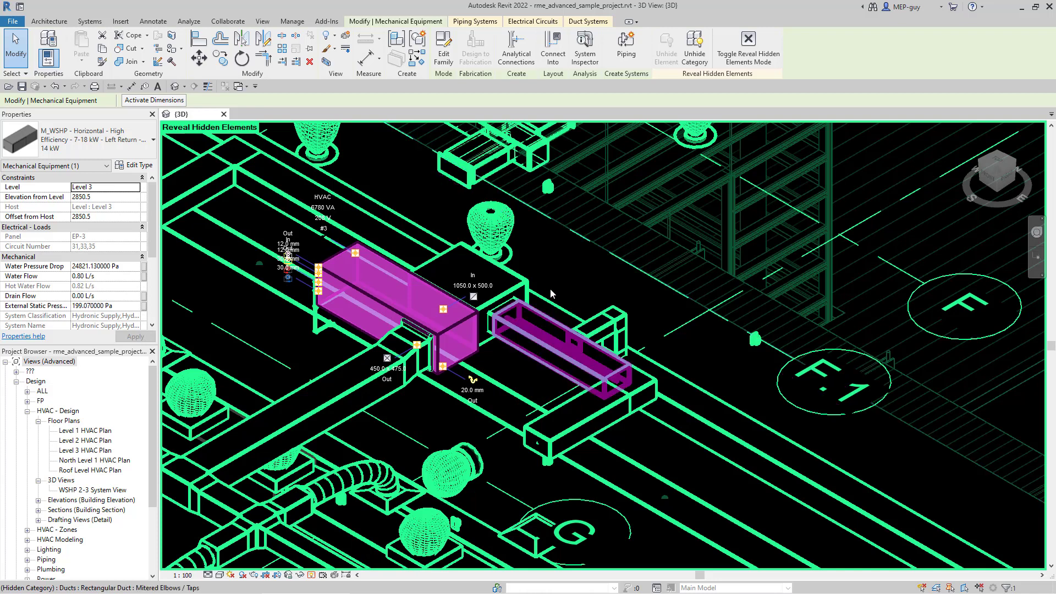
key(Escape)
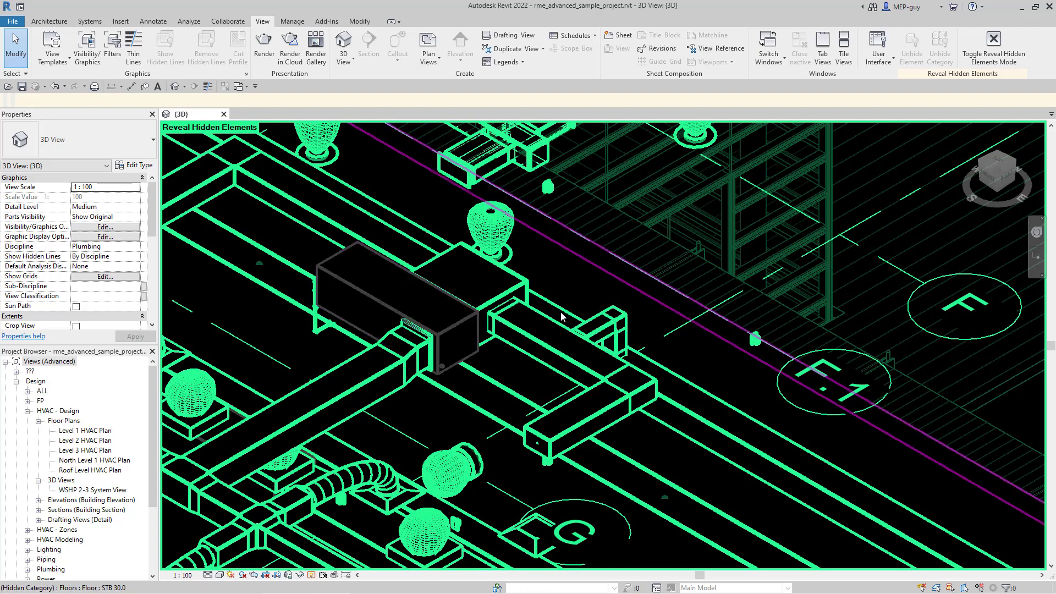
Unhide the Pipes category in the view using the hidden pipe that runs to the WSHP unit
scroll(561, 317, down, 5)
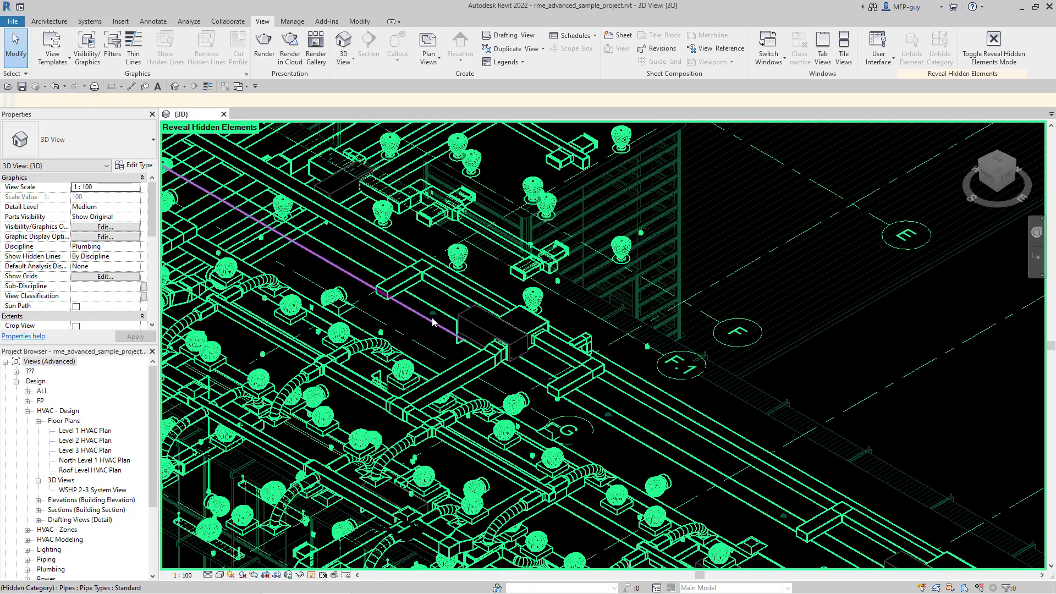
scroll(433, 321, up, 5)
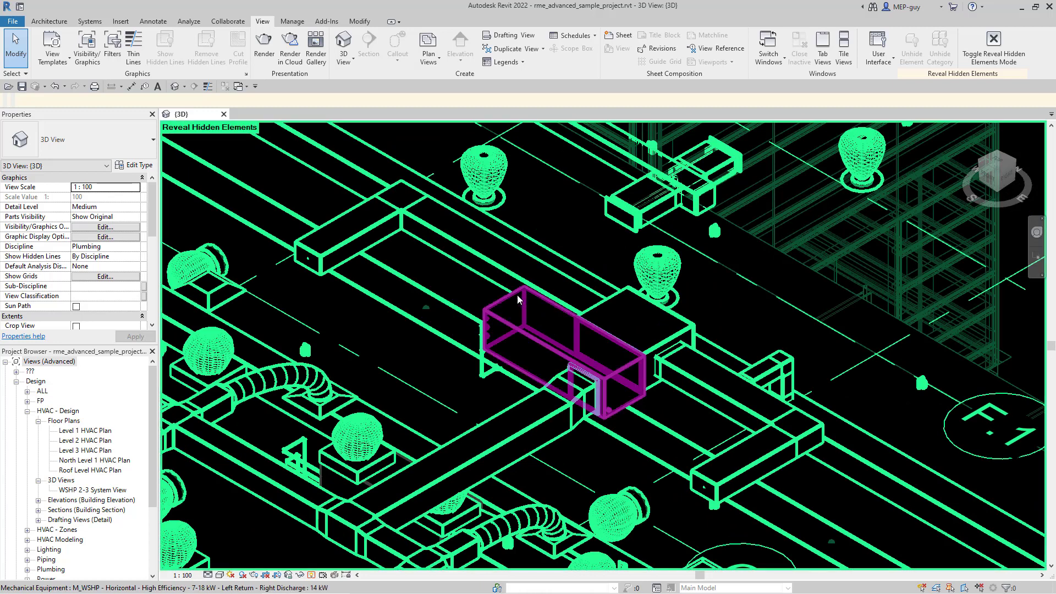
click(453, 344)
right_click(454, 344)
mouse_move(523, 122)
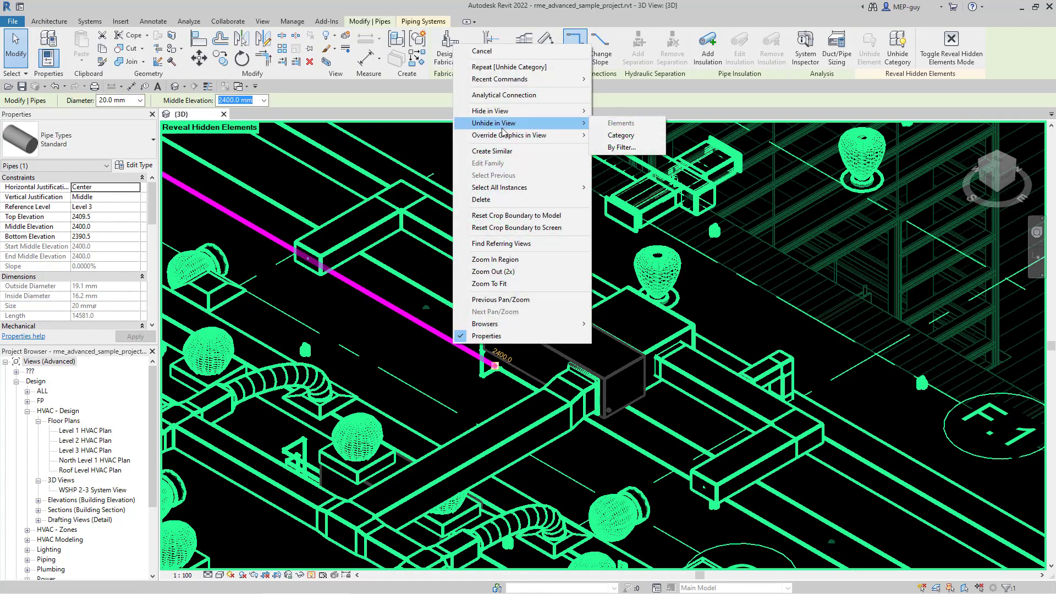
click(622, 136)
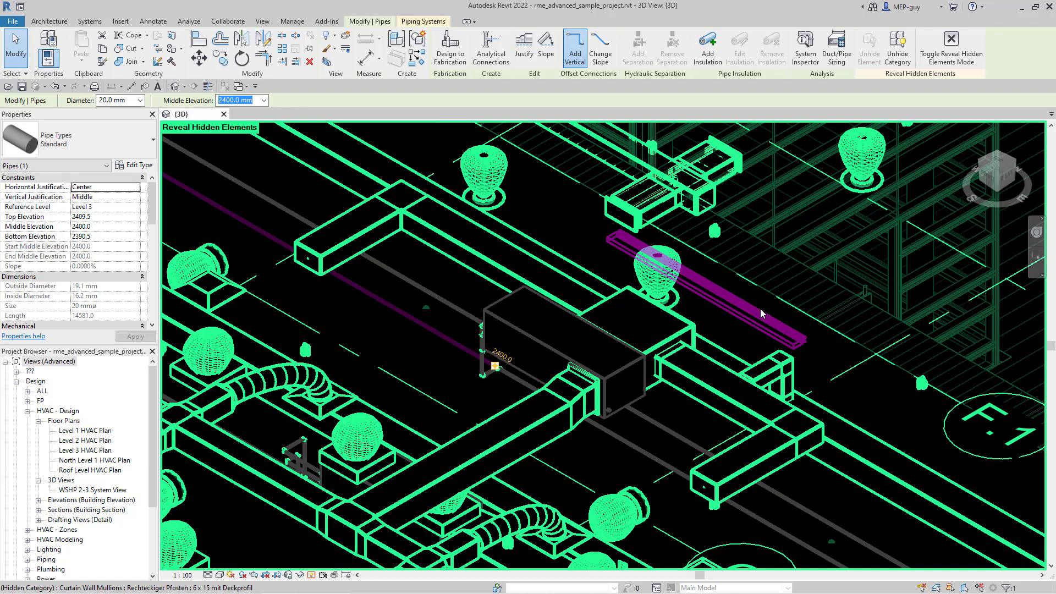
Check the Mechanical Equipment category's visibility in the model category list of the Visibility/Graphic Overrides
key(v)
key(g)
scroll(654, 306, down, 3)
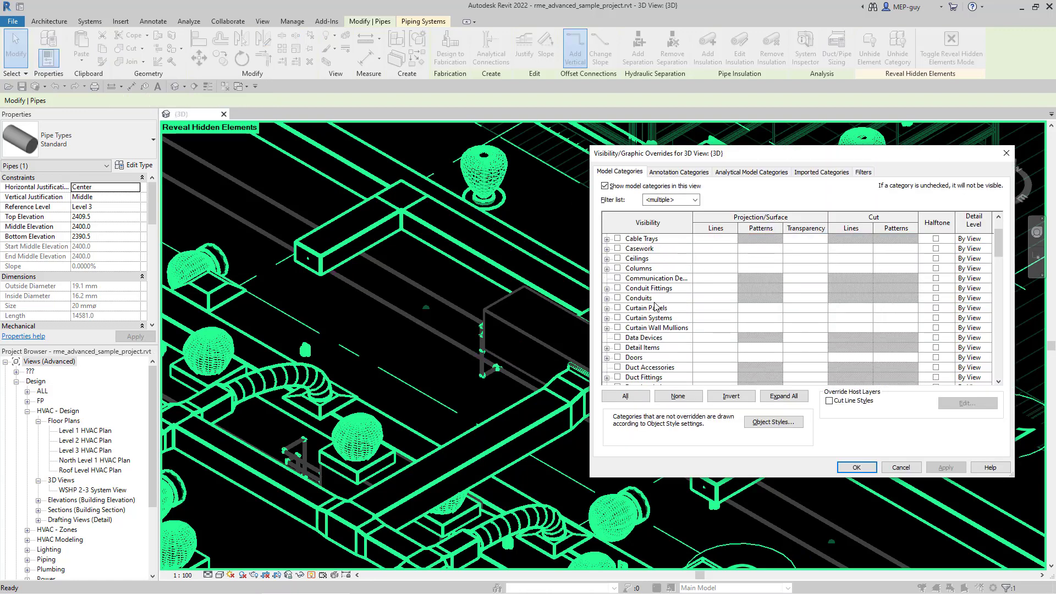
scroll(655, 306, down, 9)
click(617, 308)
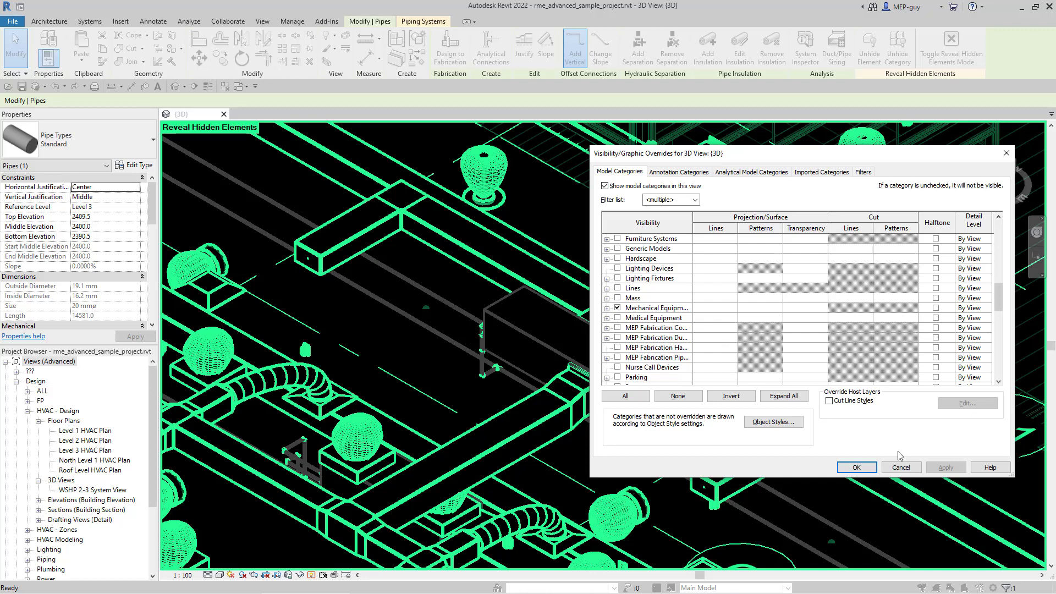
click(857, 467)
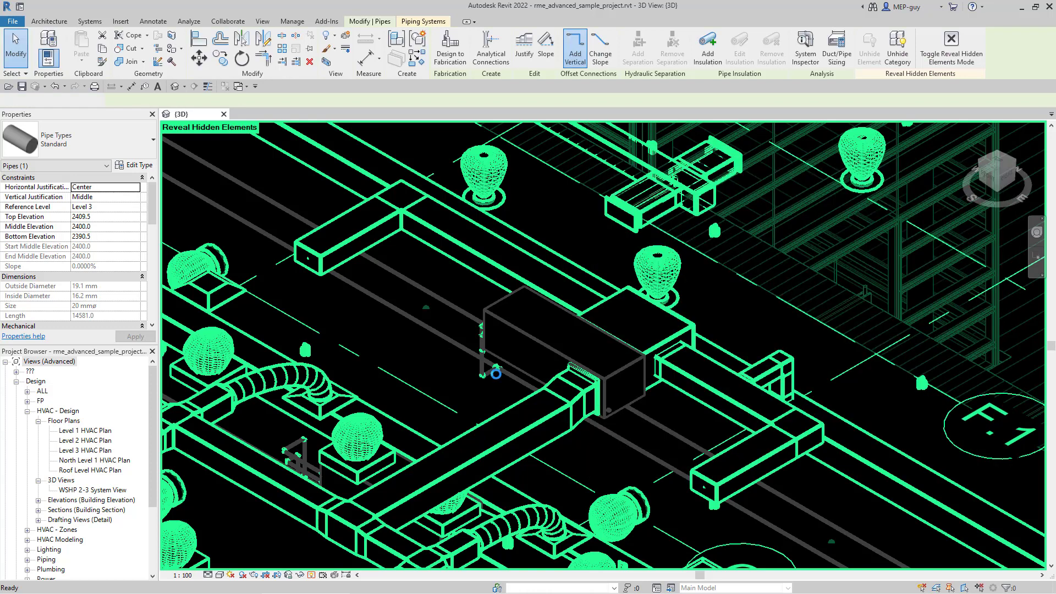
key(Escape)
Unhide the Pipe Fittings category in the view using the hidden pipe elbow beside the WSHP unit
scroll(497, 374, up, 5)
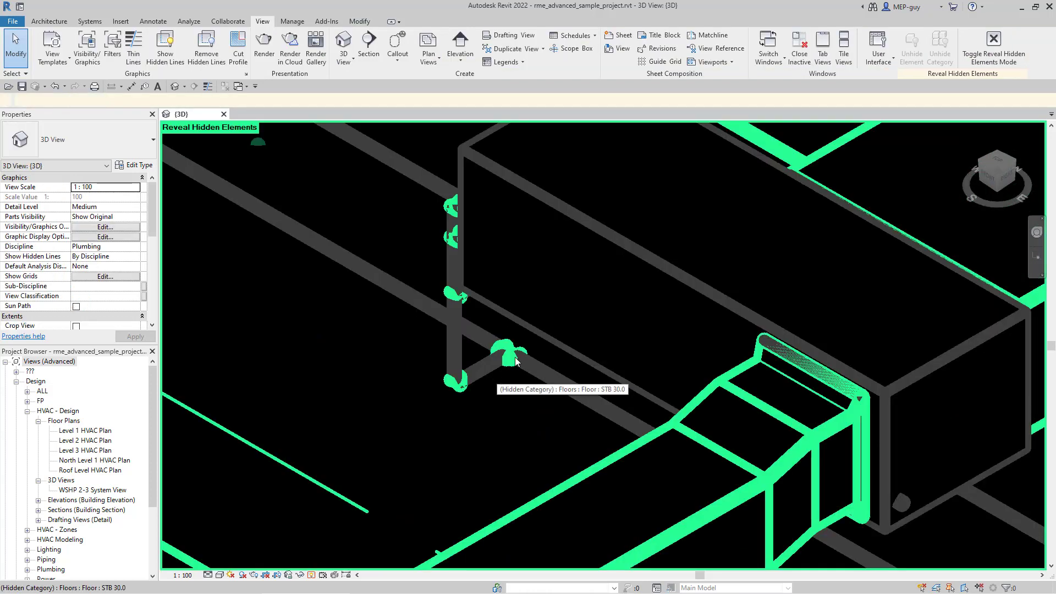
click(460, 388)
right_click(459, 385)
mouse_move(526, 164)
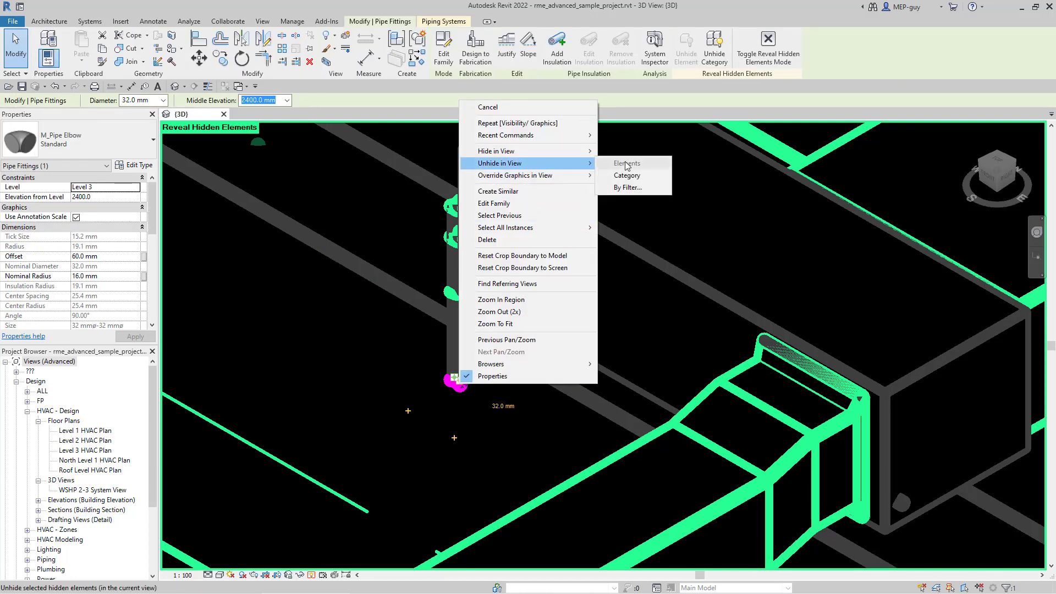
click(627, 175)
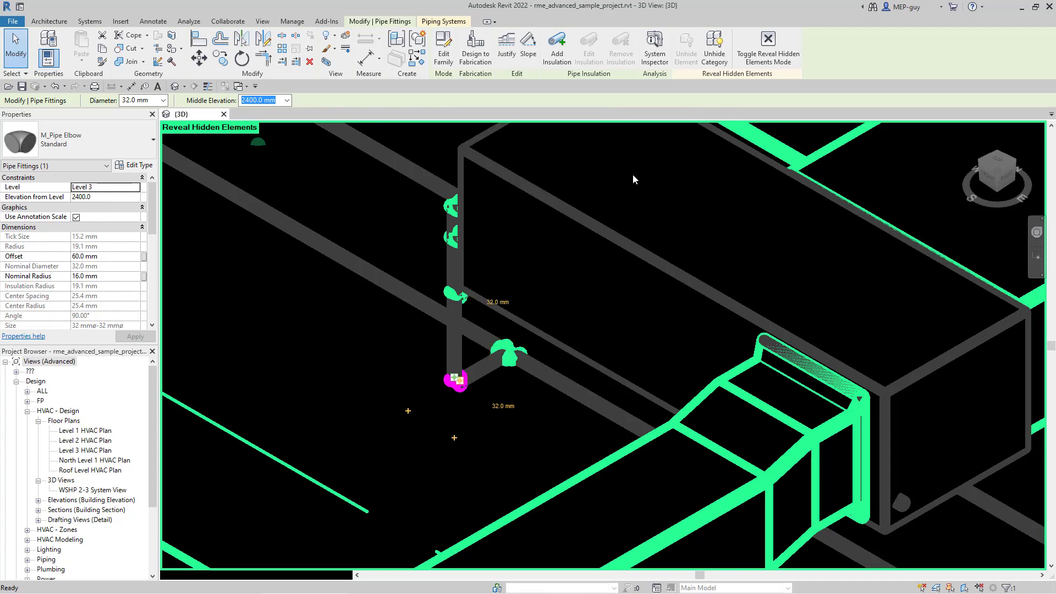
scroll(589, 378, up, 5)
scroll(586, 377, down, 5)
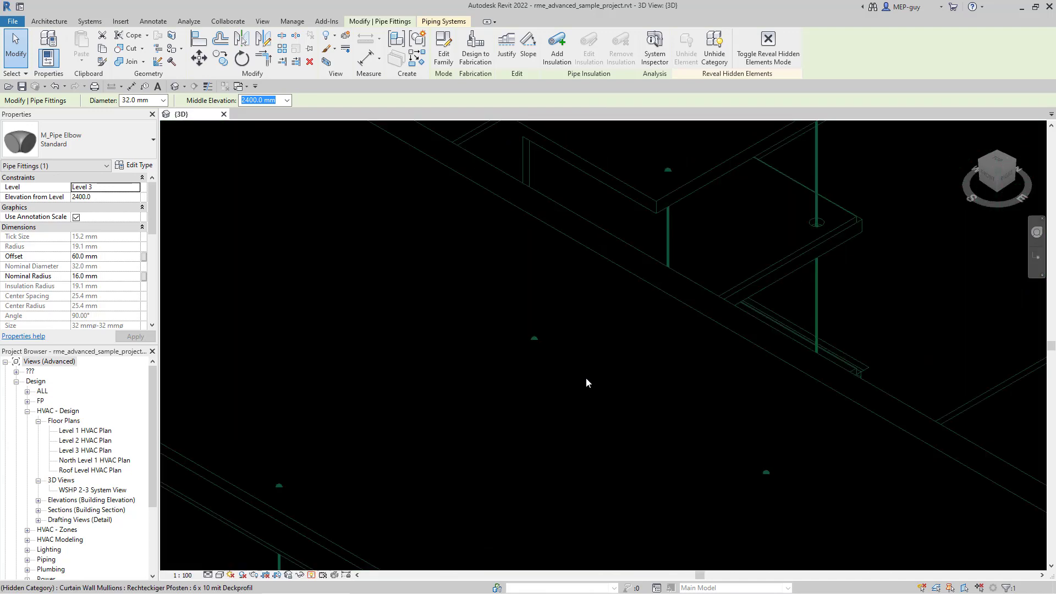
Deselect the pipe elbow and turn off Reveal Hidden Elements mode for the 3D view
scroll(584, 377, down, 5)
click(810, 481)
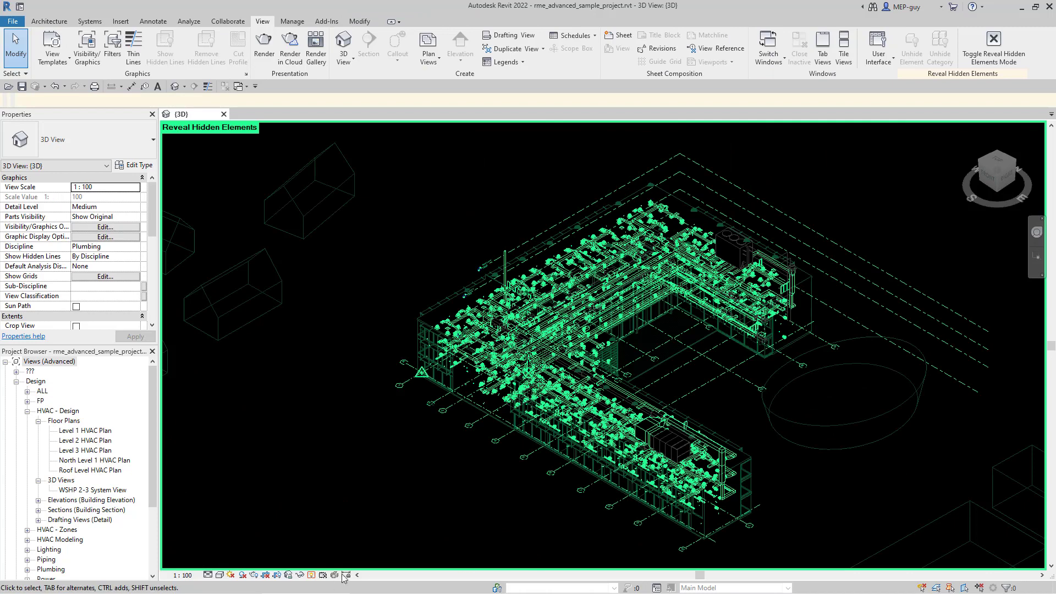
click(312, 575)
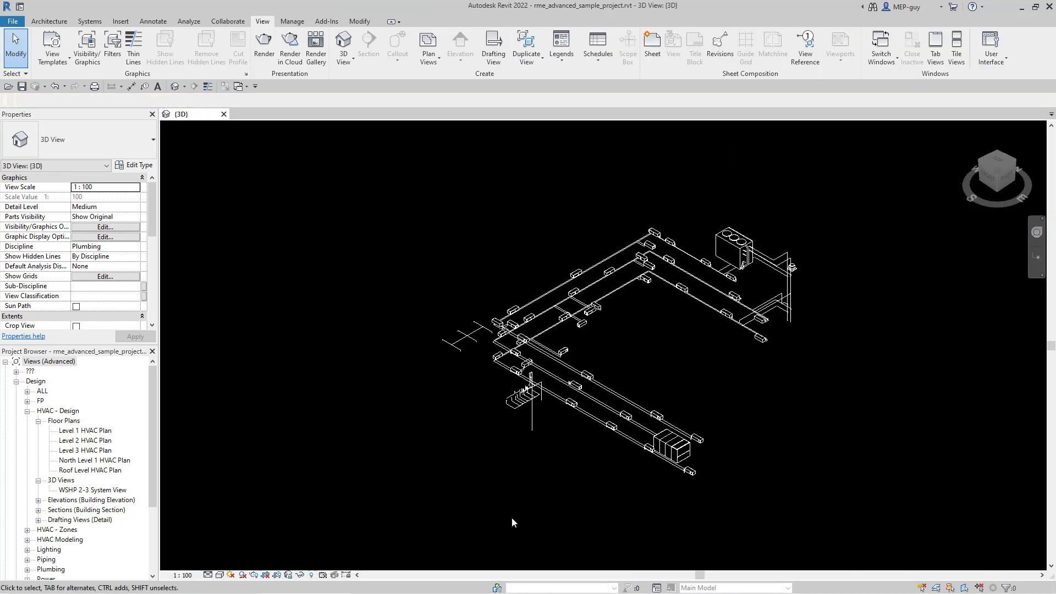
scroll(773, 375, up, 2)
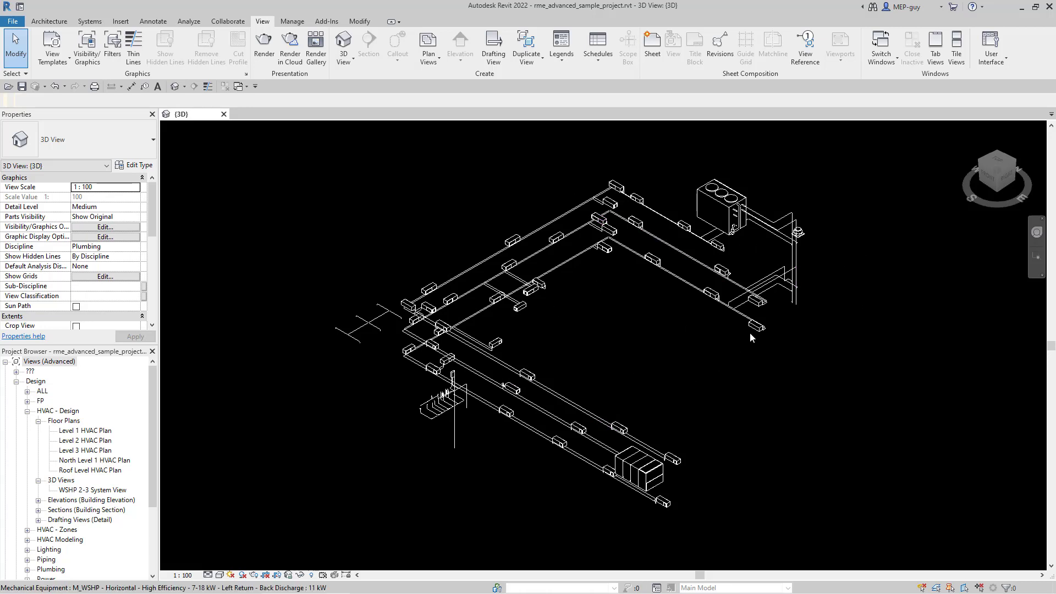
scroll(828, 146, up, 1)
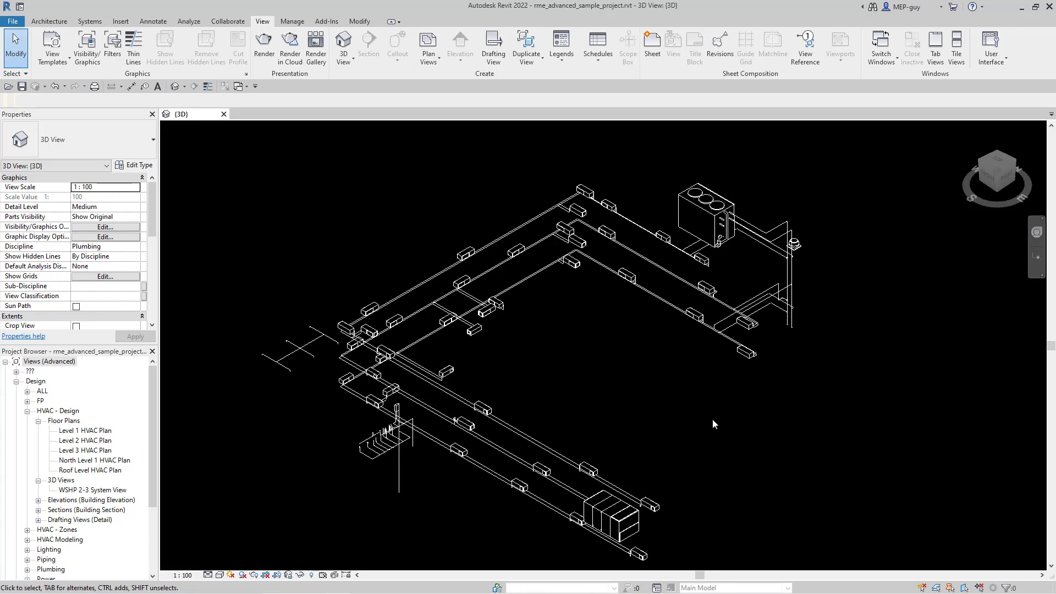
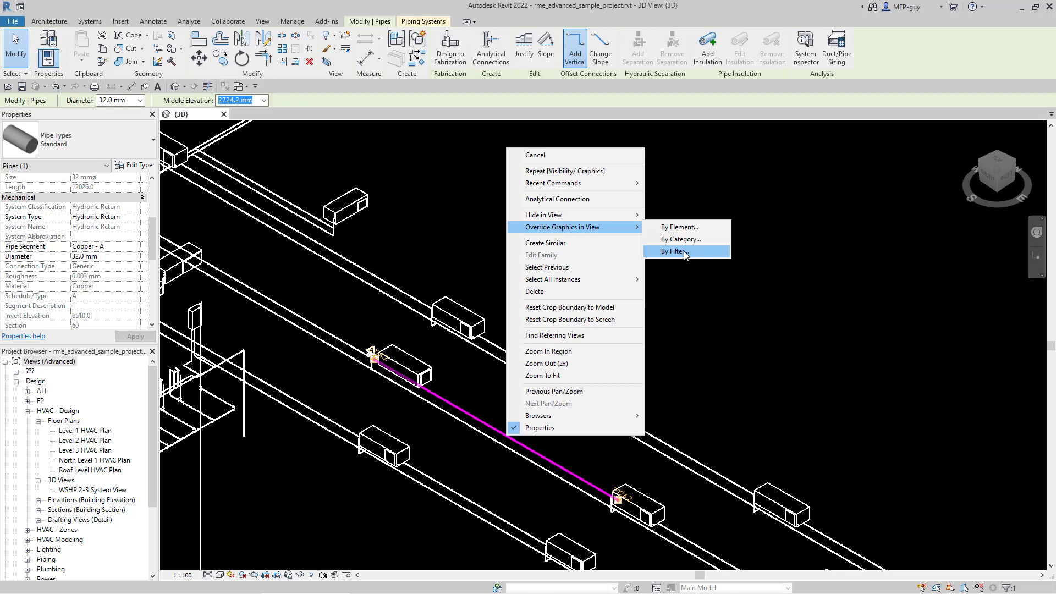
Override graphics by filter for the selected return pipe, adding the rule-based Hydronic Return filter to the 3D view
click(686, 251)
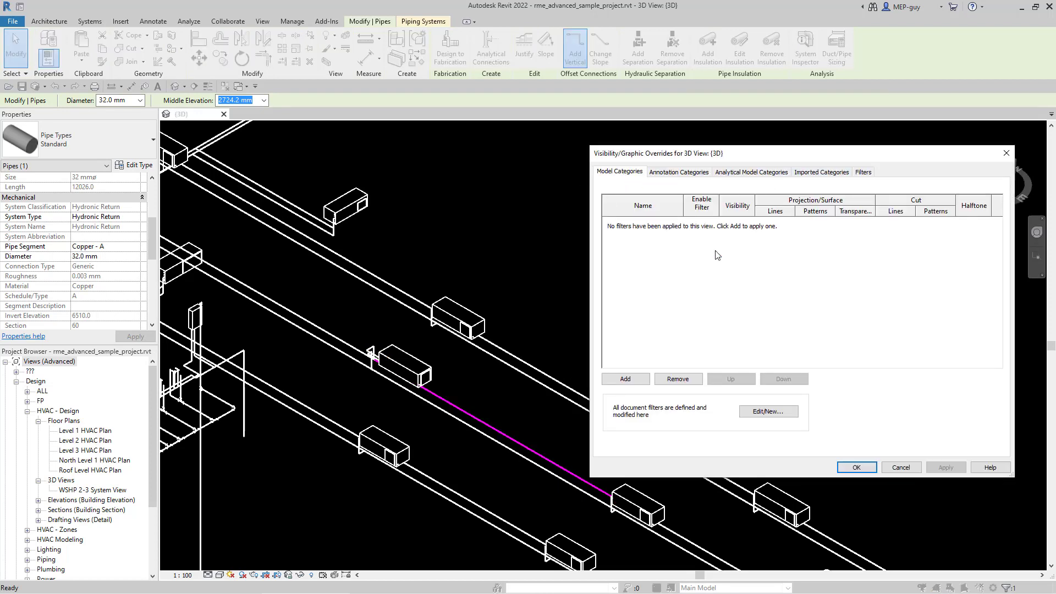
click(865, 173)
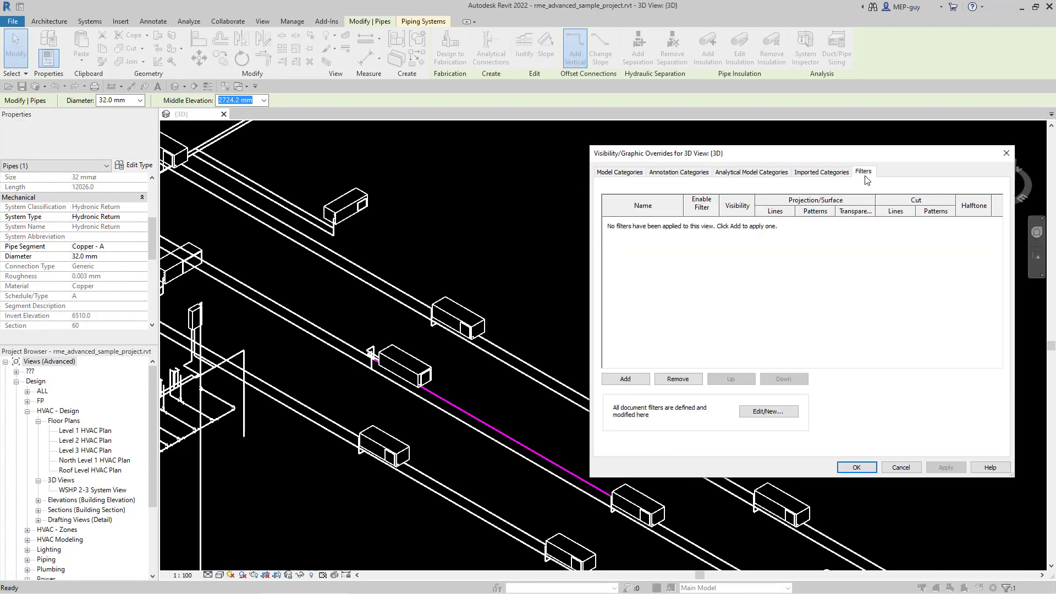
click(627, 380)
scroll(827, 299, down, 3)
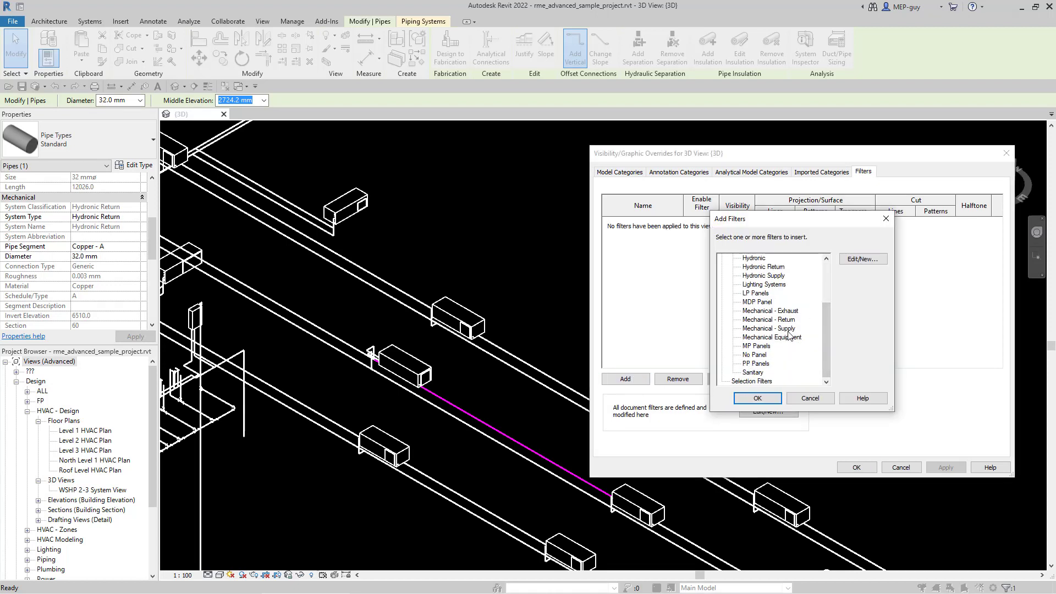
drag(827, 332, 827, 289)
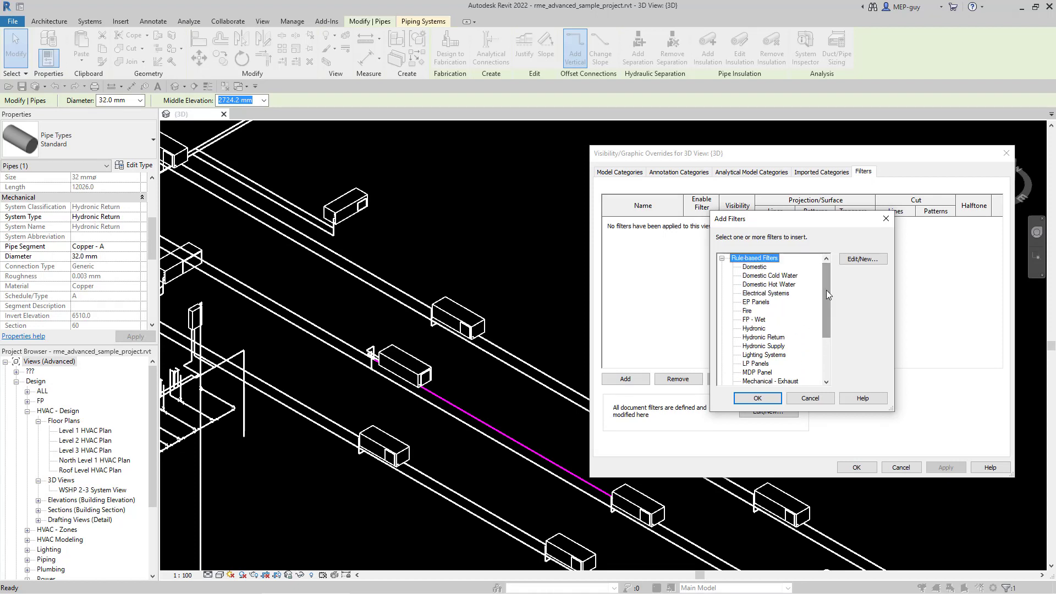
click(776, 338)
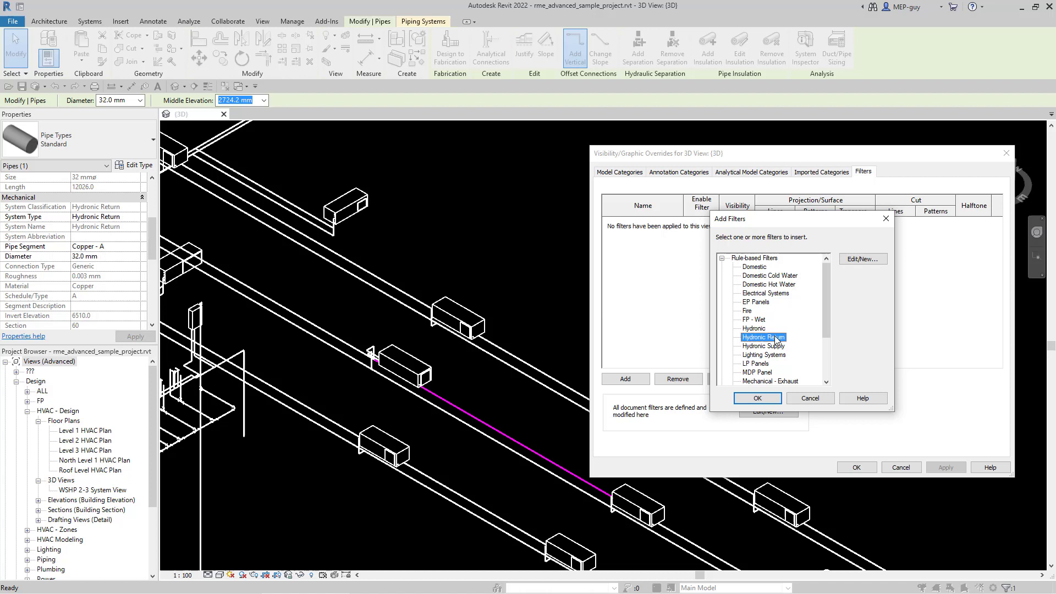
click(772, 400)
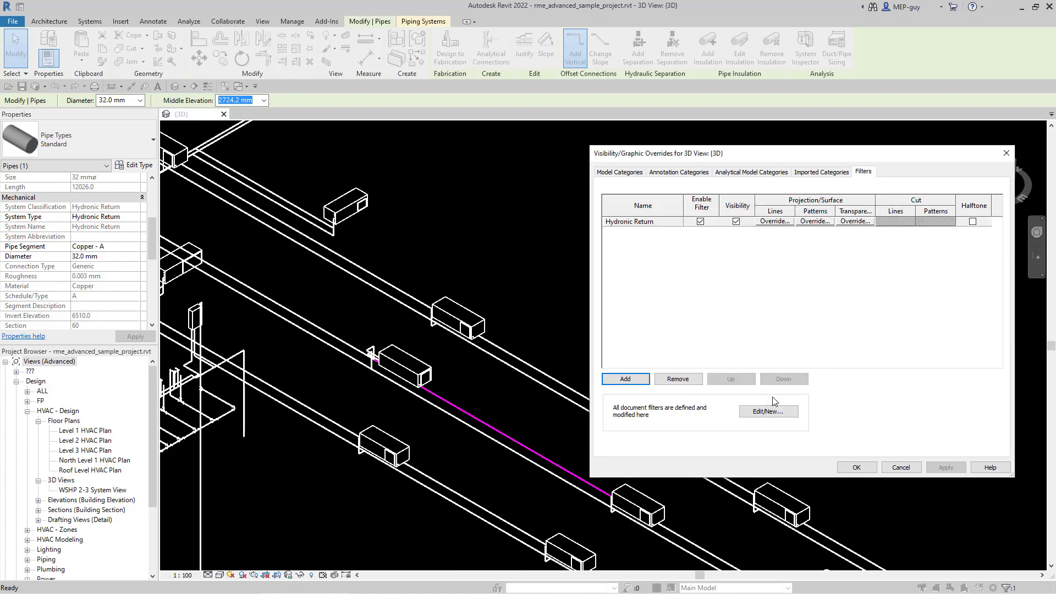
Override the Hydronic Return filter's projection line colour with Magenta
click(775, 221)
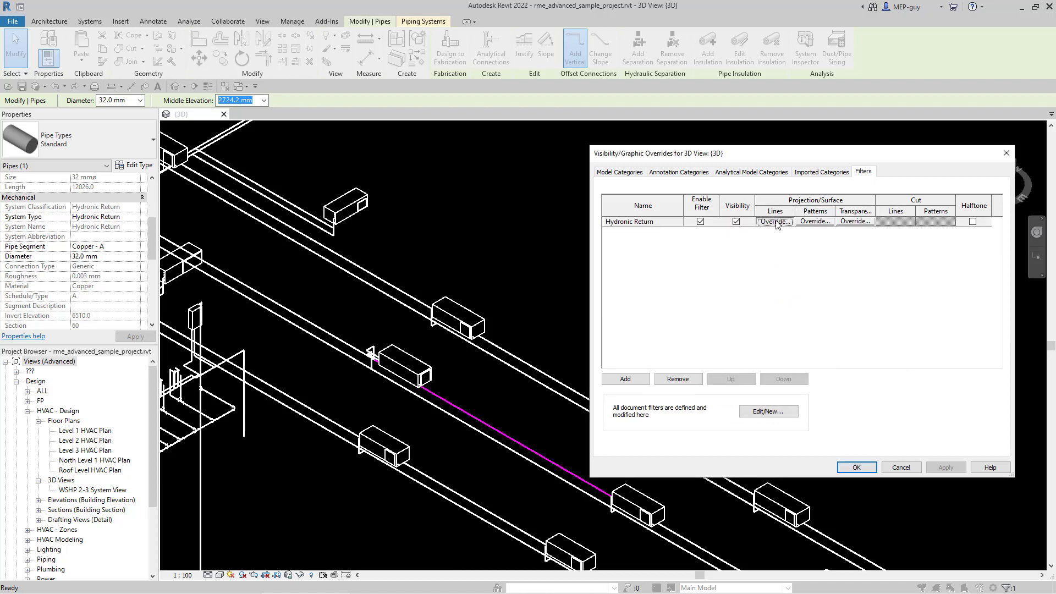
click(418, 333)
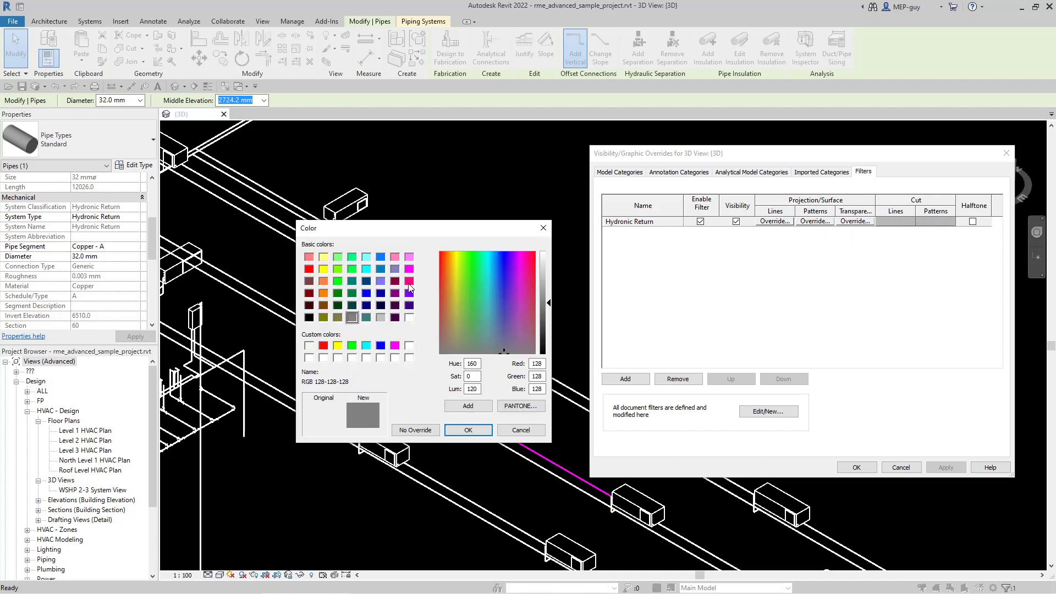
click(410, 270)
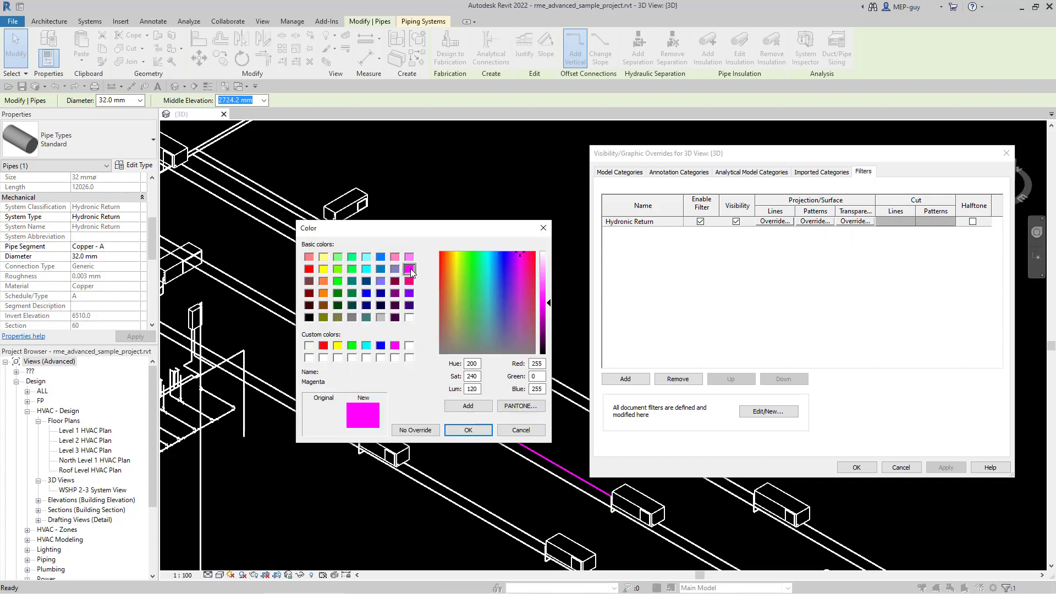
click(469, 430)
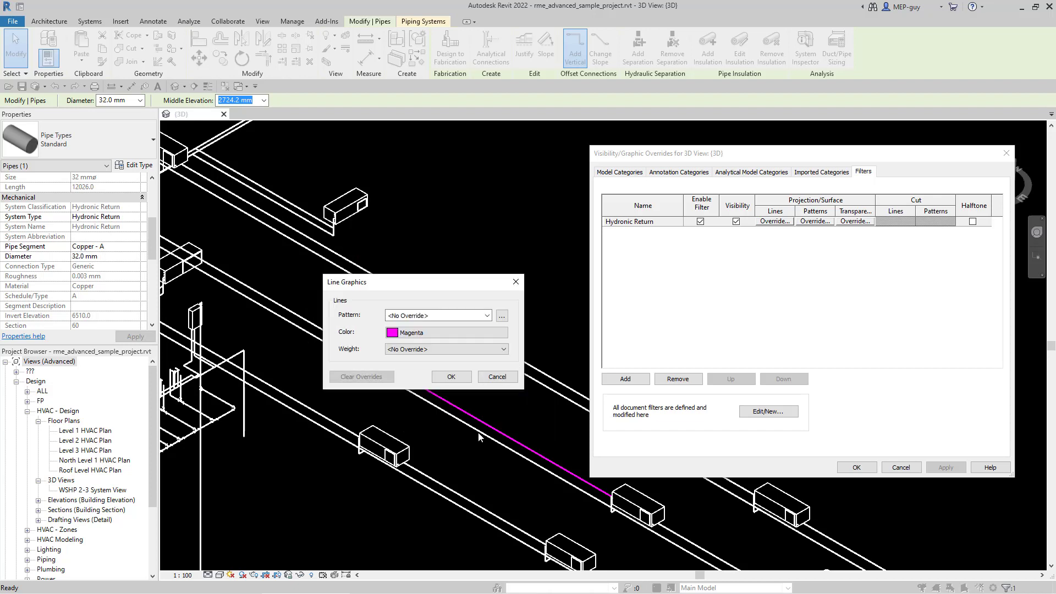
click(451, 377)
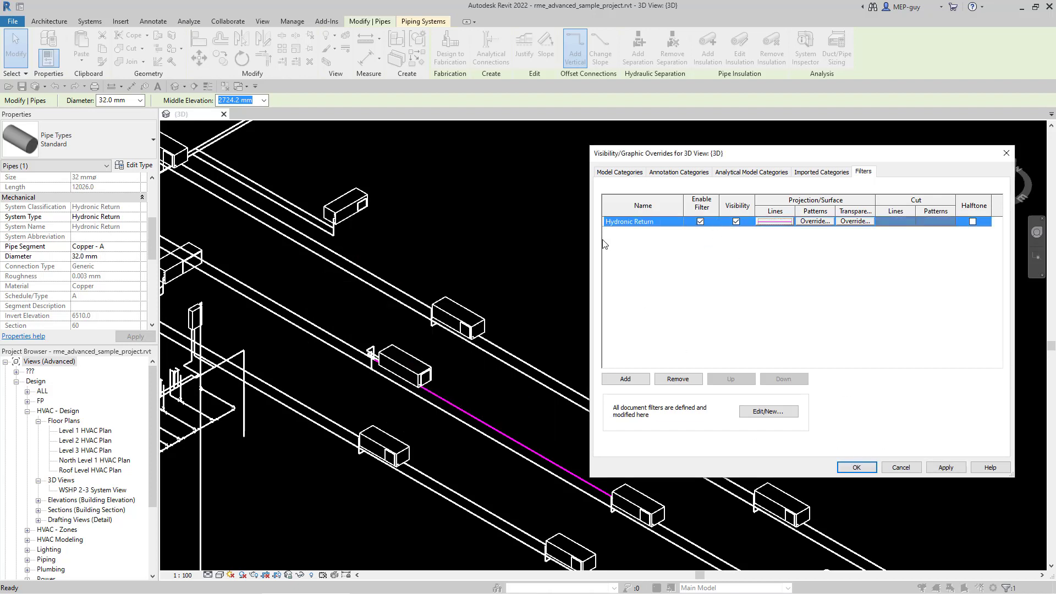
Add the rule-based Hydronic Supply filter to the view's graphic overrides
click(644, 381)
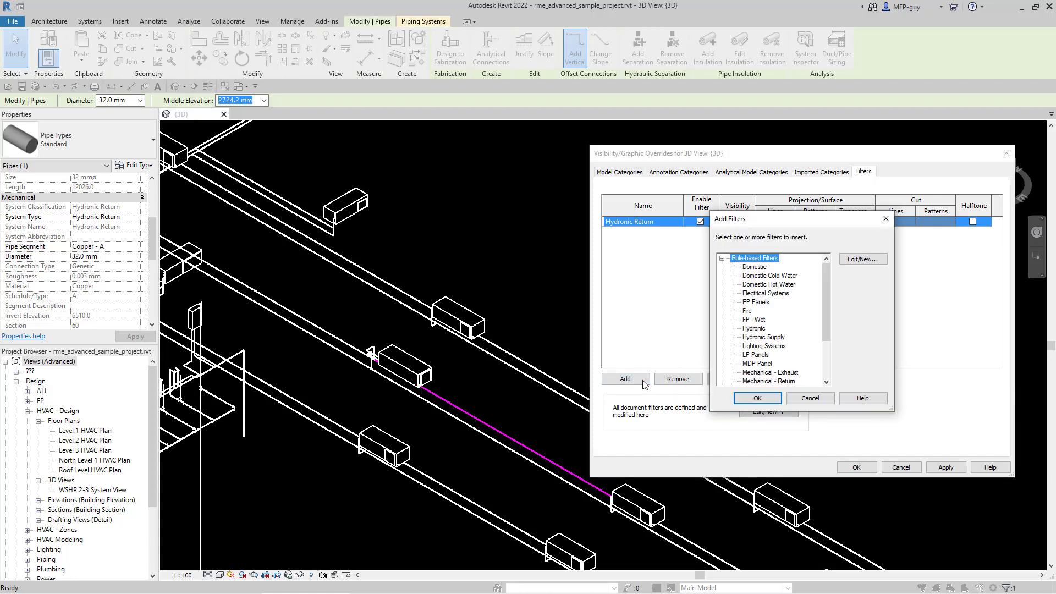
click(775, 338)
click(759, 399)
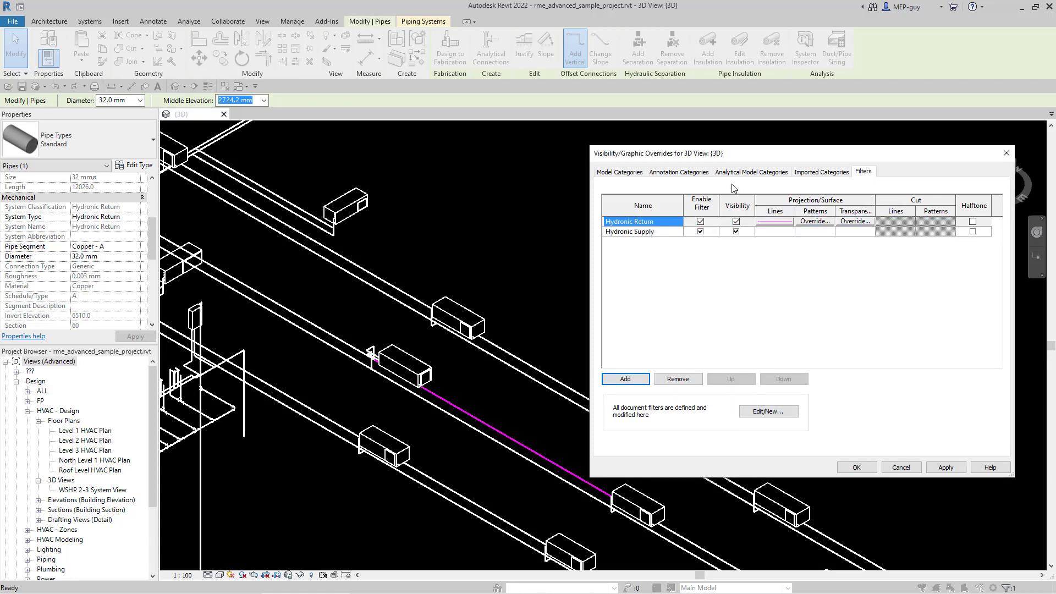
Override the Hydronic Supply filter's projection line colour with Cyan and apply the filter overrides to the view
click(776, 232)
click(775, 231)
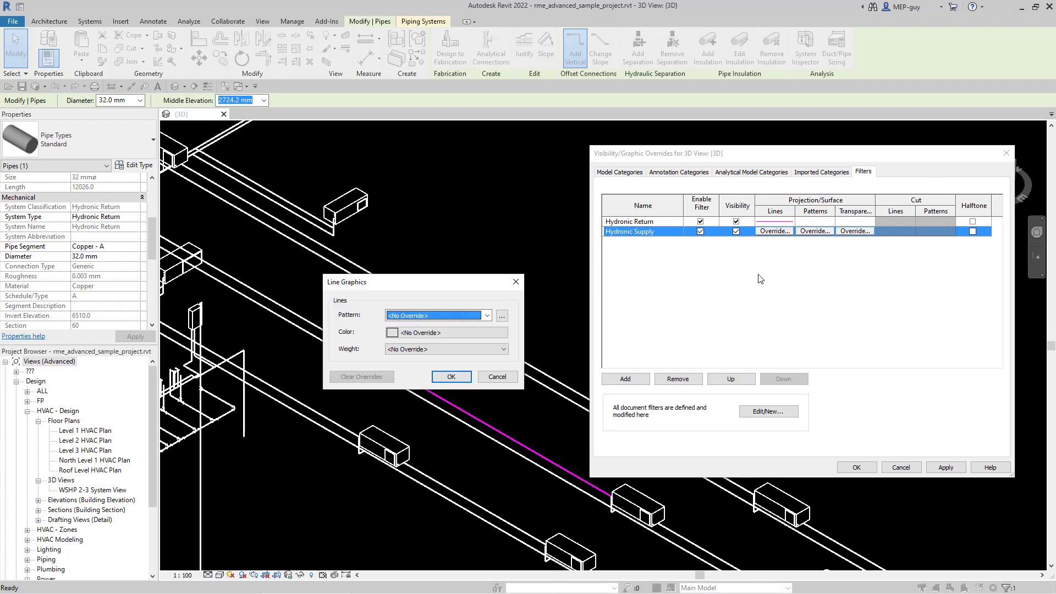
click(453, 333)
click(367, 269)
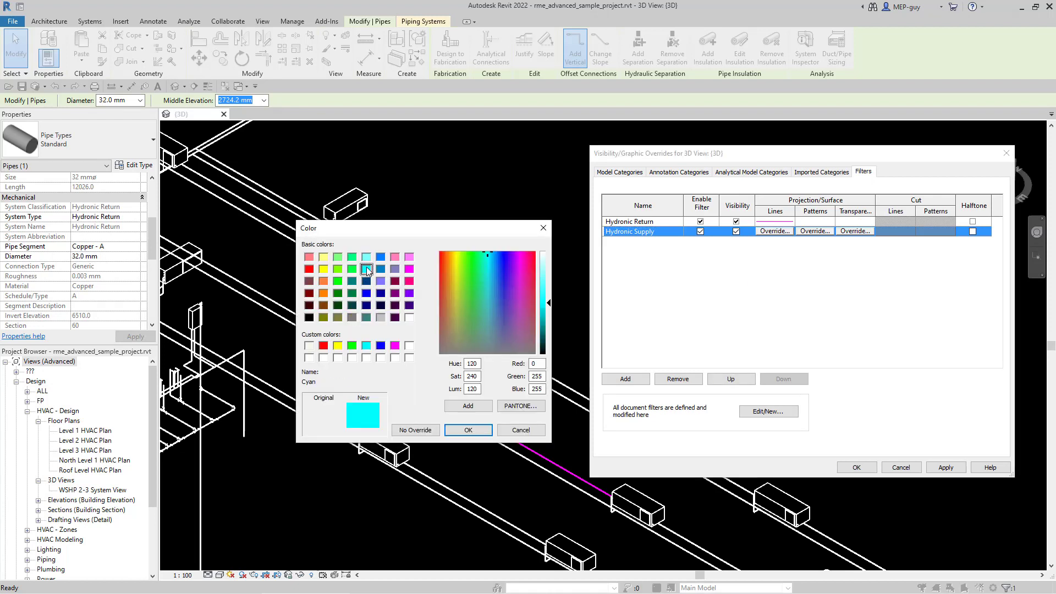
click(469, 431)
click(460, 380)
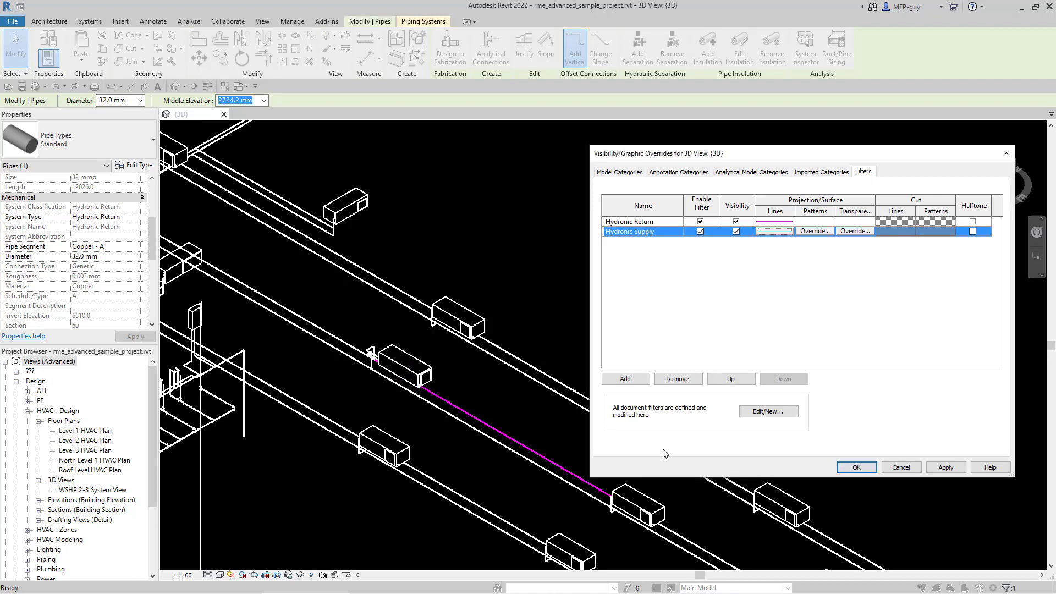
click(945, 468)
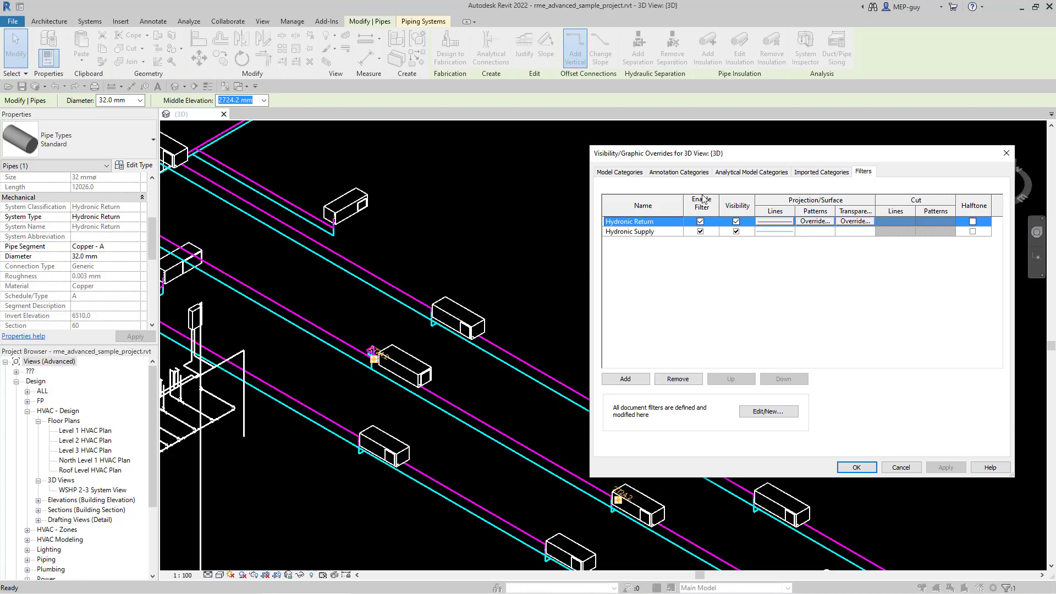
click(858, 469)
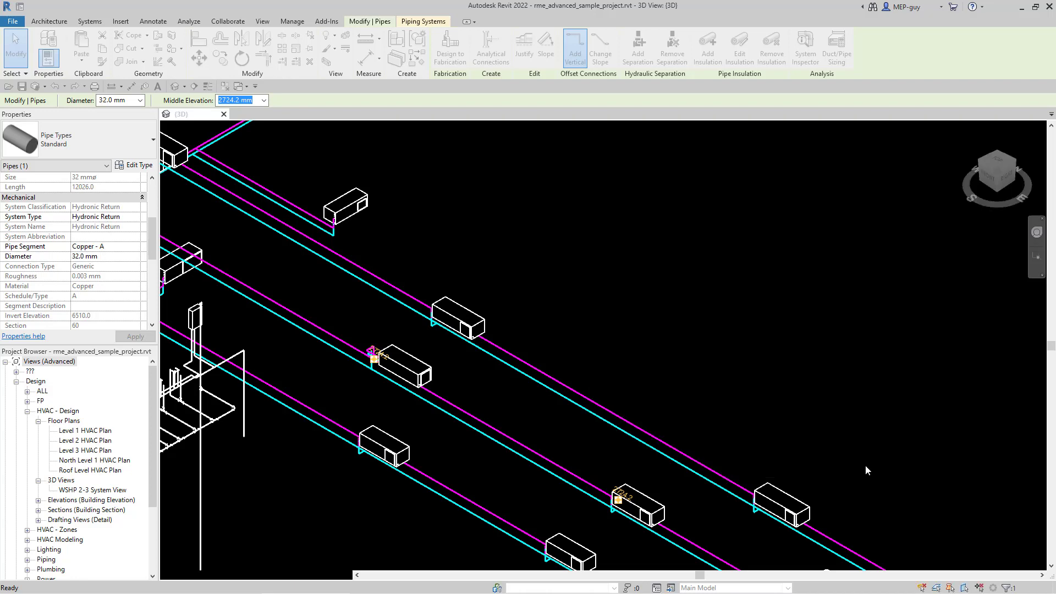
Examine the piping colours across the model and check the system type of the uncoloured vertical pipe in its properties
scroll(556, 407, down, 3)
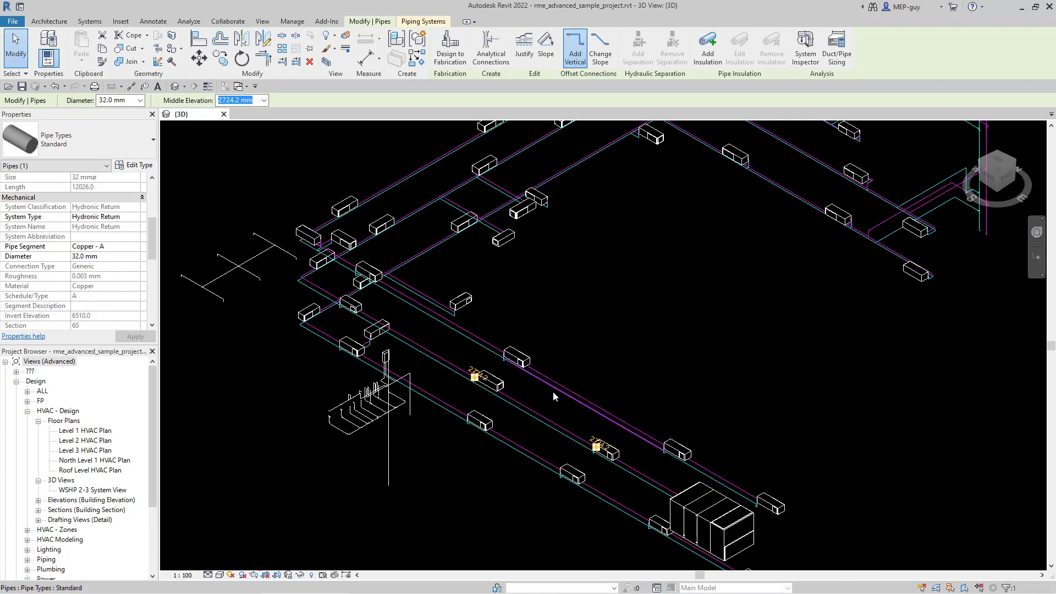
scroll(567, 401, up, 1)
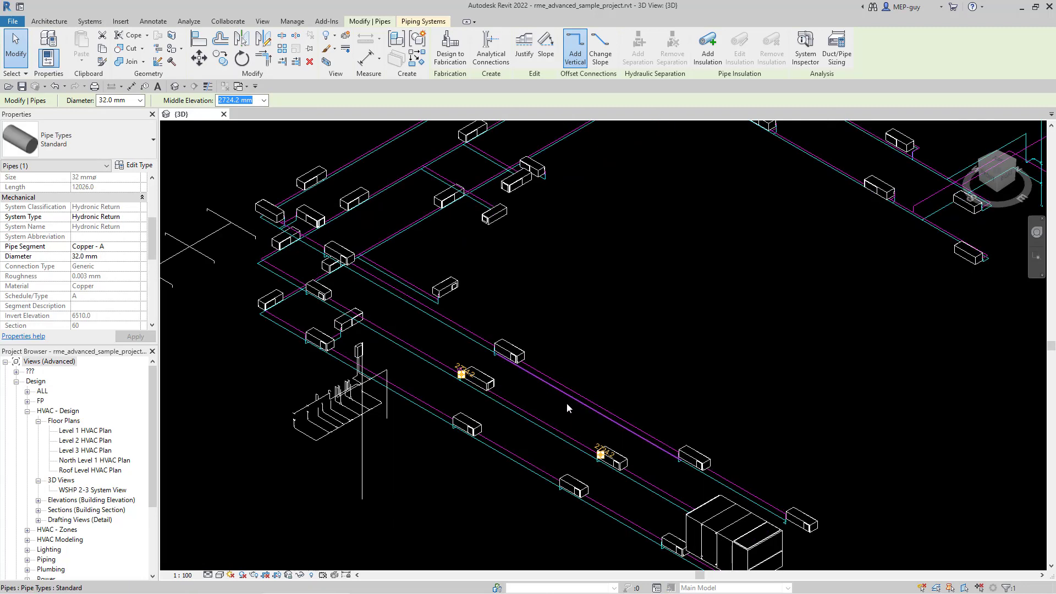
key(Escape)
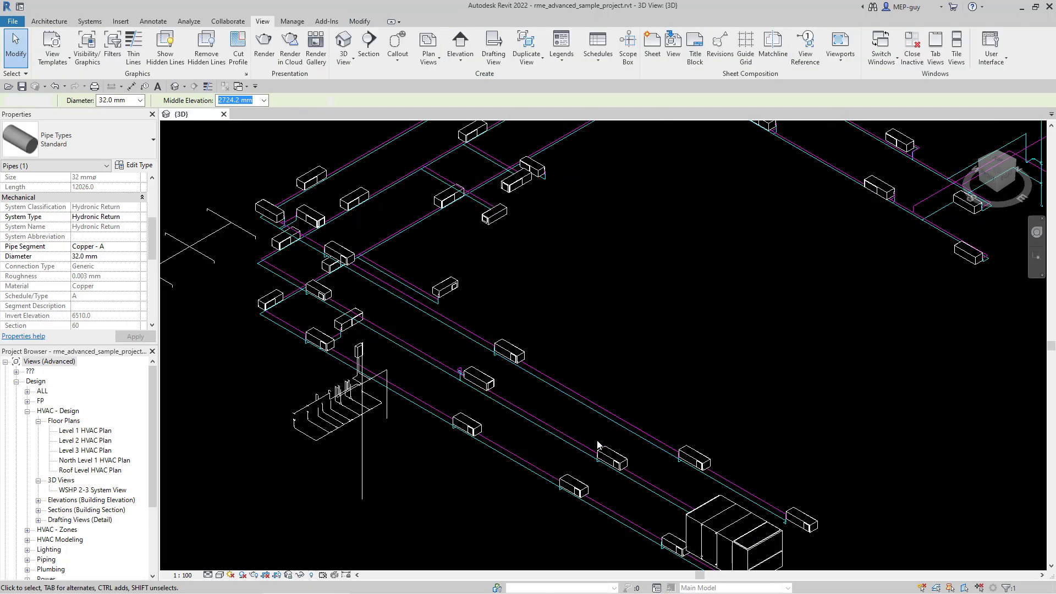
scroll(654, 457, down, 1)
scroll(654, 456, down, 1)
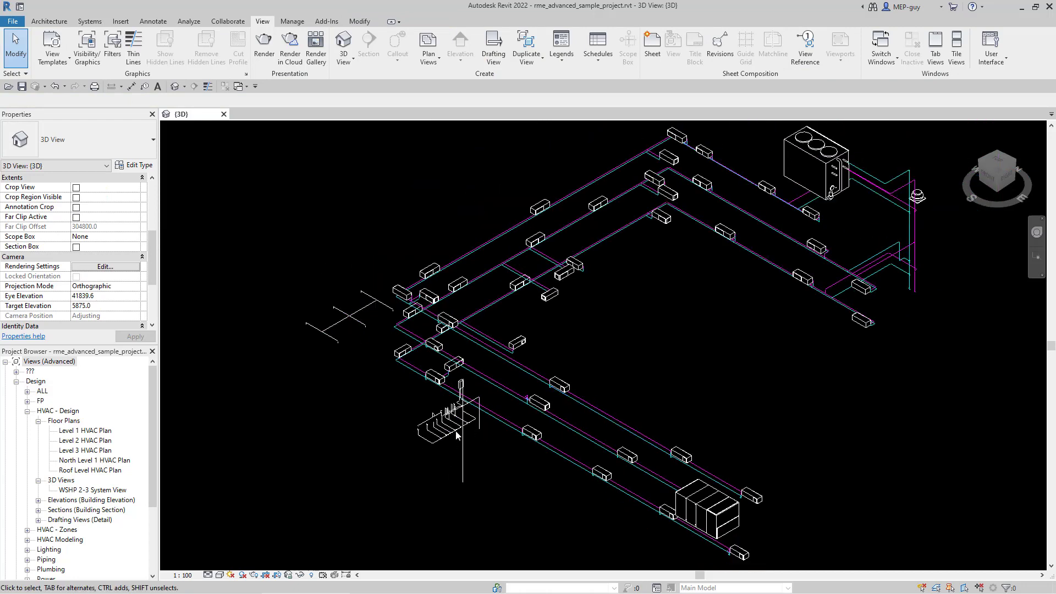
scroll(469, 442, up, 1)
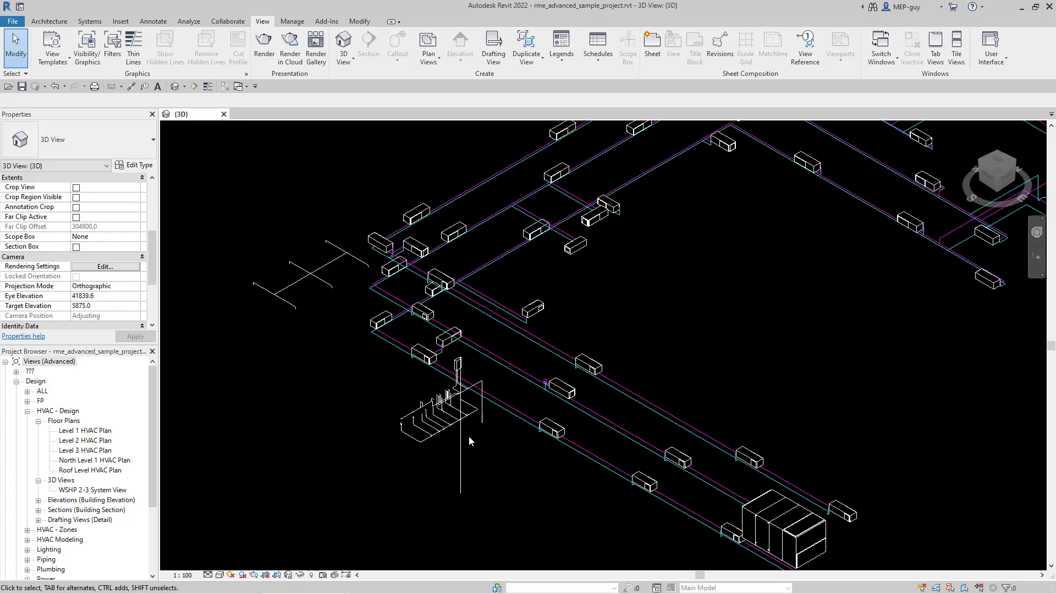
scroll(474, 451, up, 2)
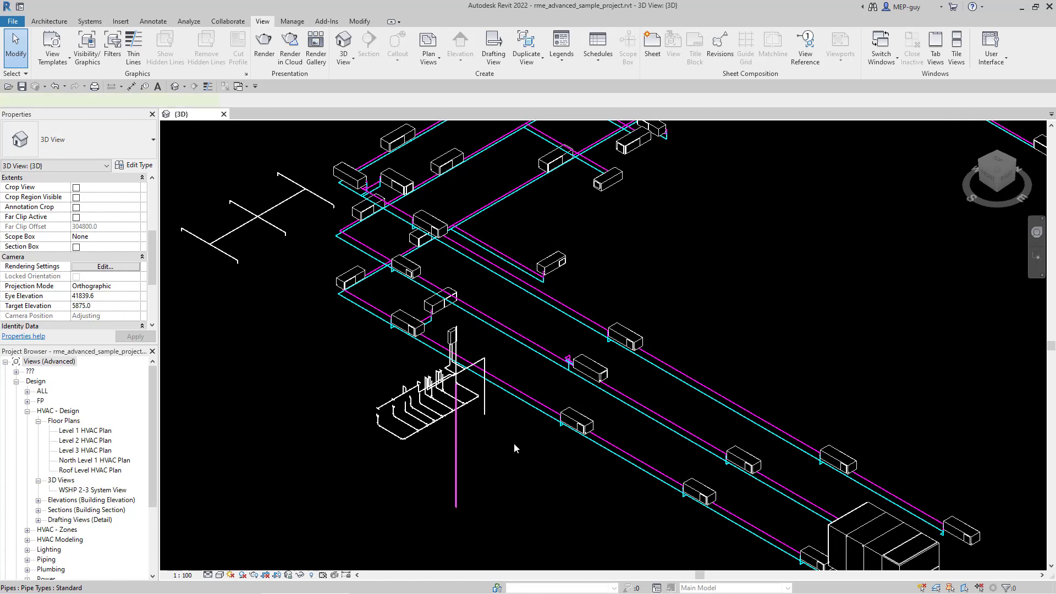
click(456, 444)
scroll(114, 240, down, 4)
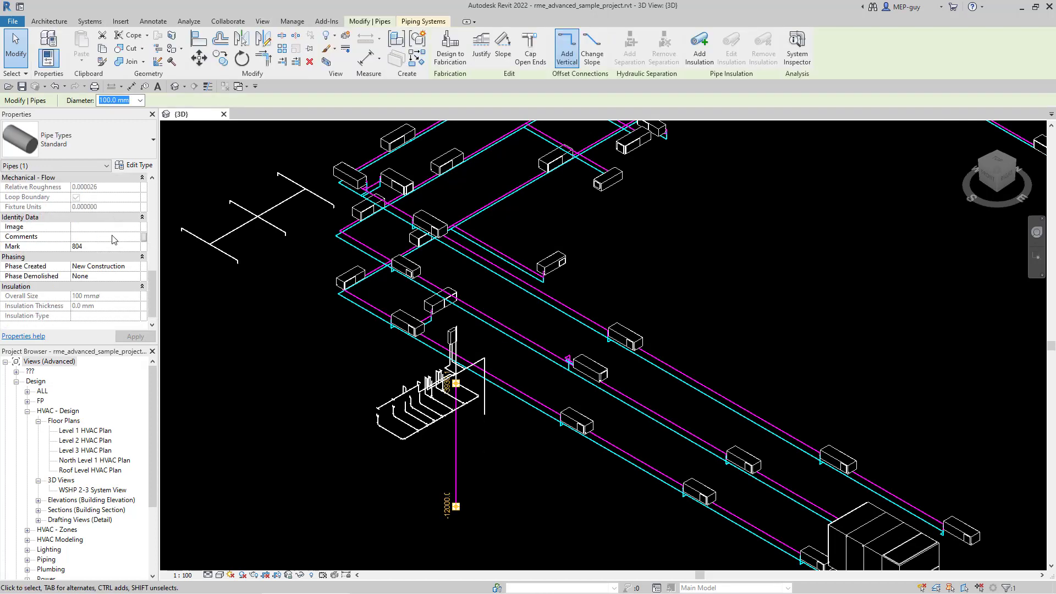
scroll(114, 242, up, 5)
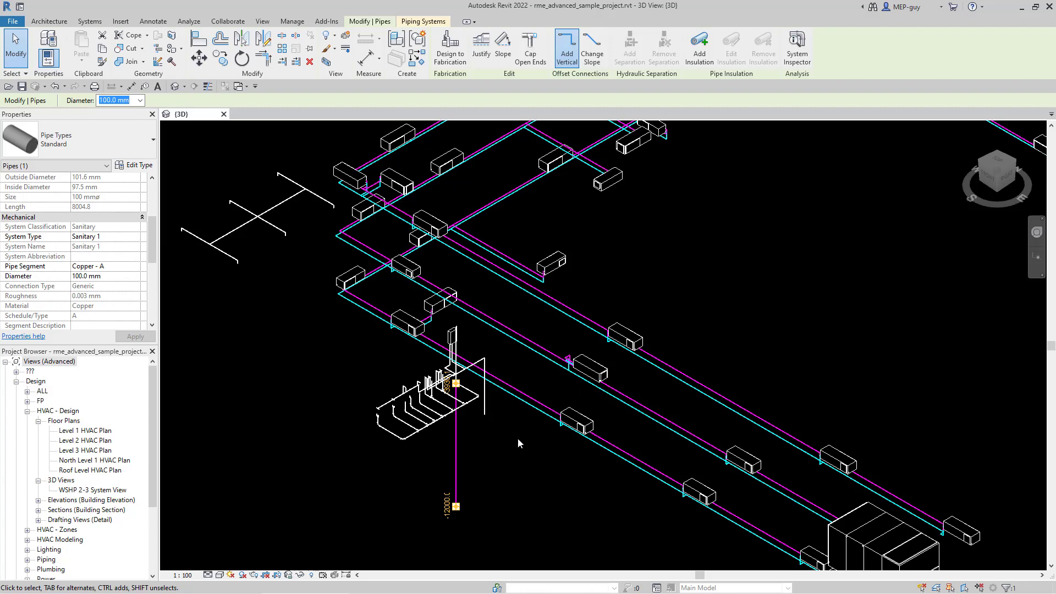
Open the filter overrides in the 3D view's Visibility/Graphic Overrides
key(v)
key(v)
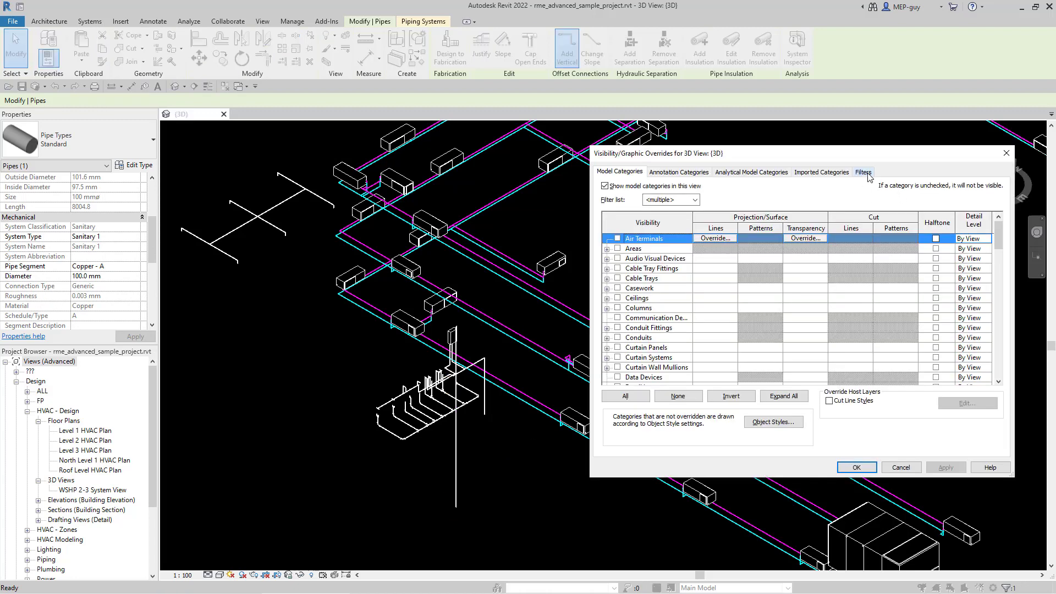
click(864, 173)
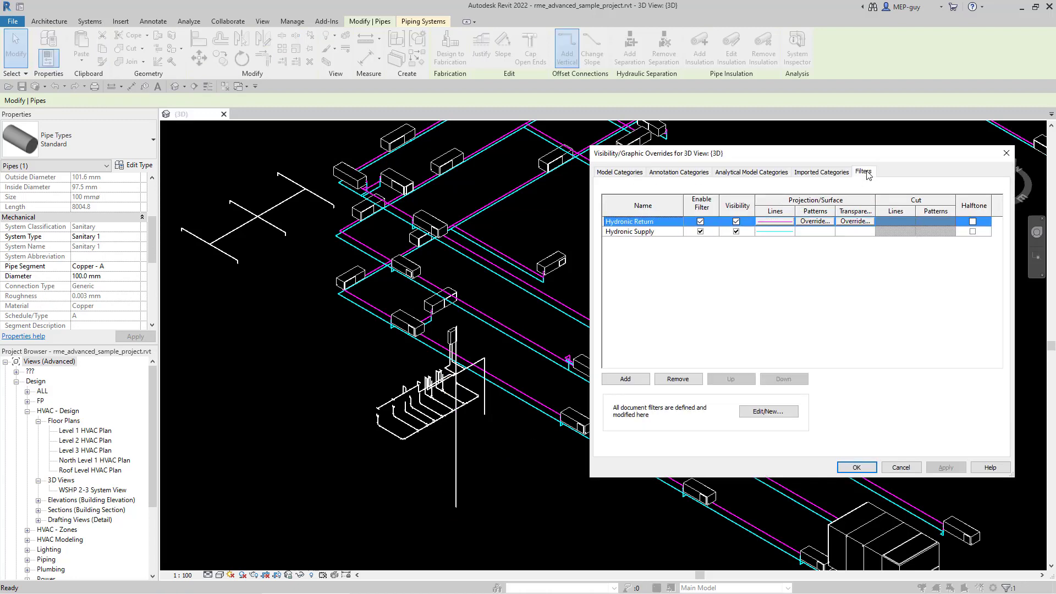
click(625, 379)
scroll(829, 318, down, 5)
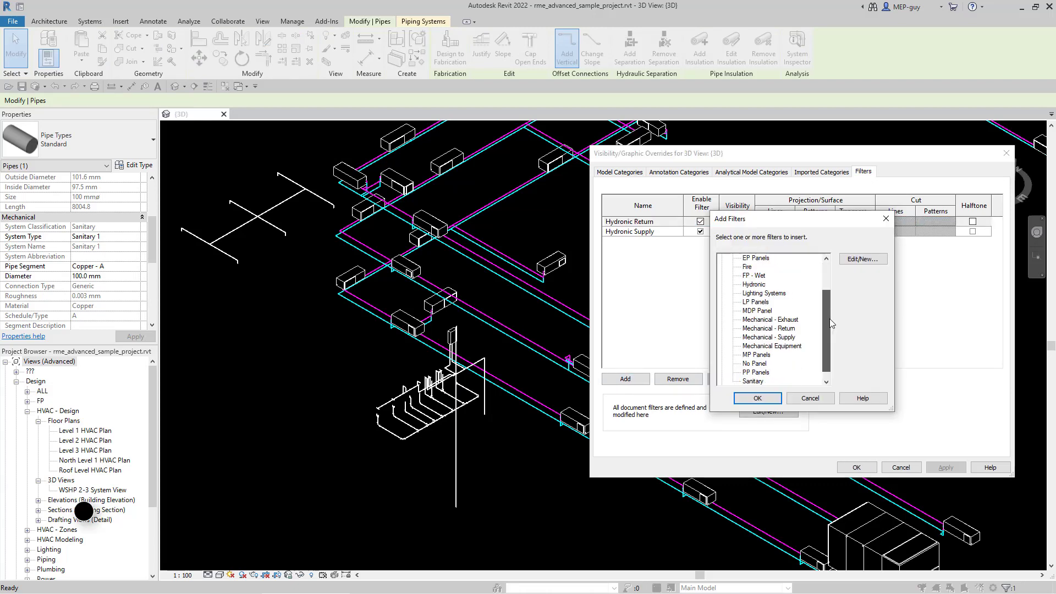
click(756, 373)
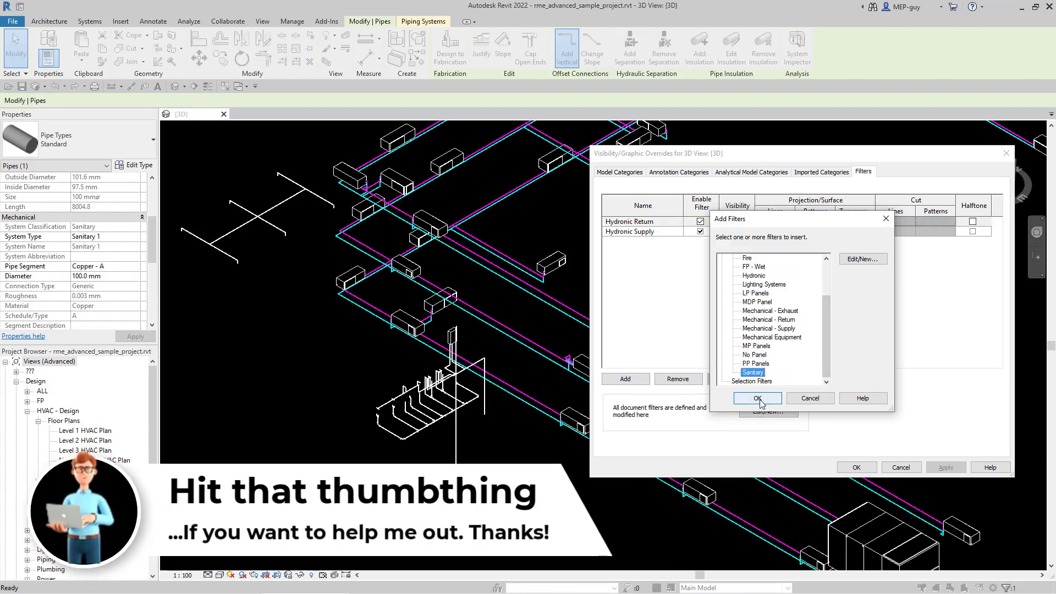
click(812, 400)
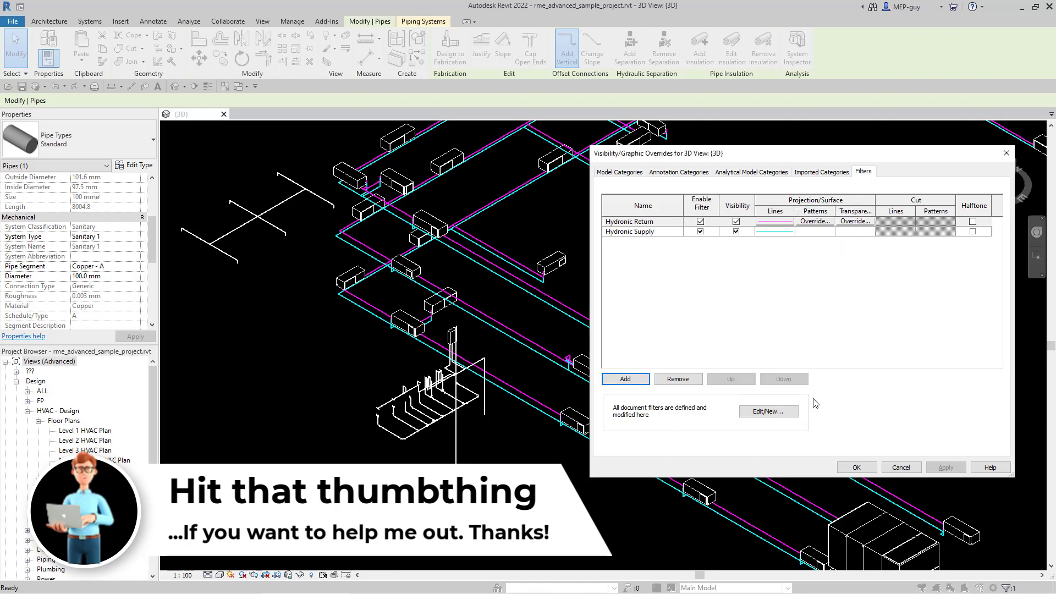
Create a new rule-based filter named san
click(767, 412)
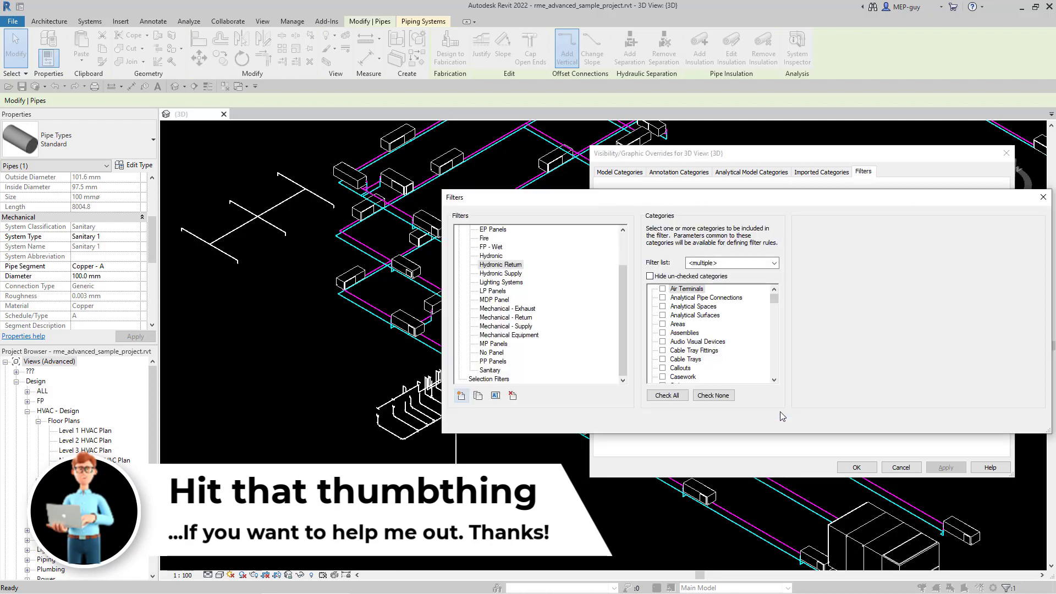
click(461, 395)
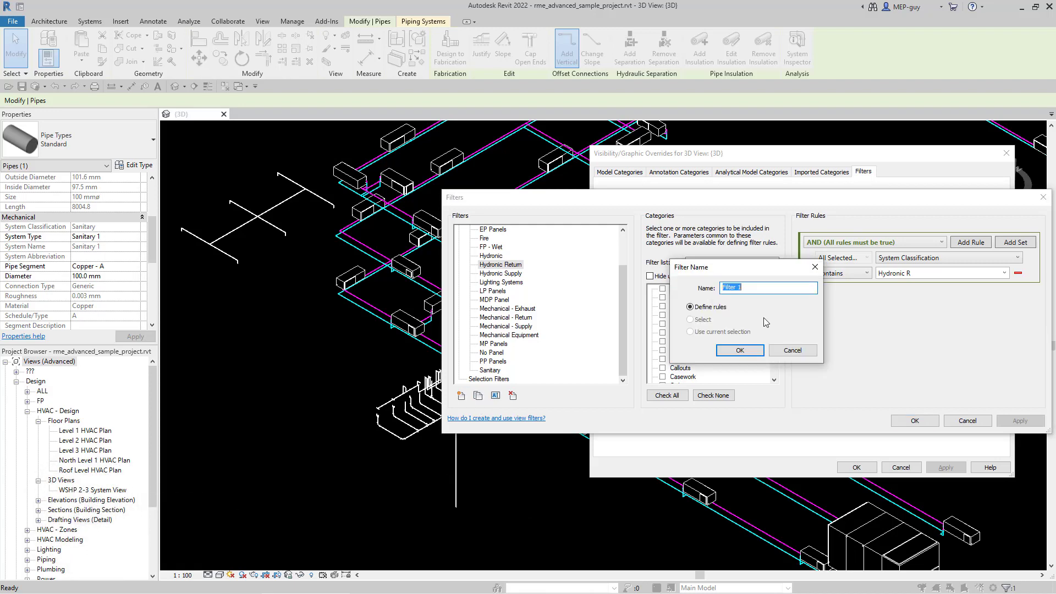
text(san)
click(740, 351)
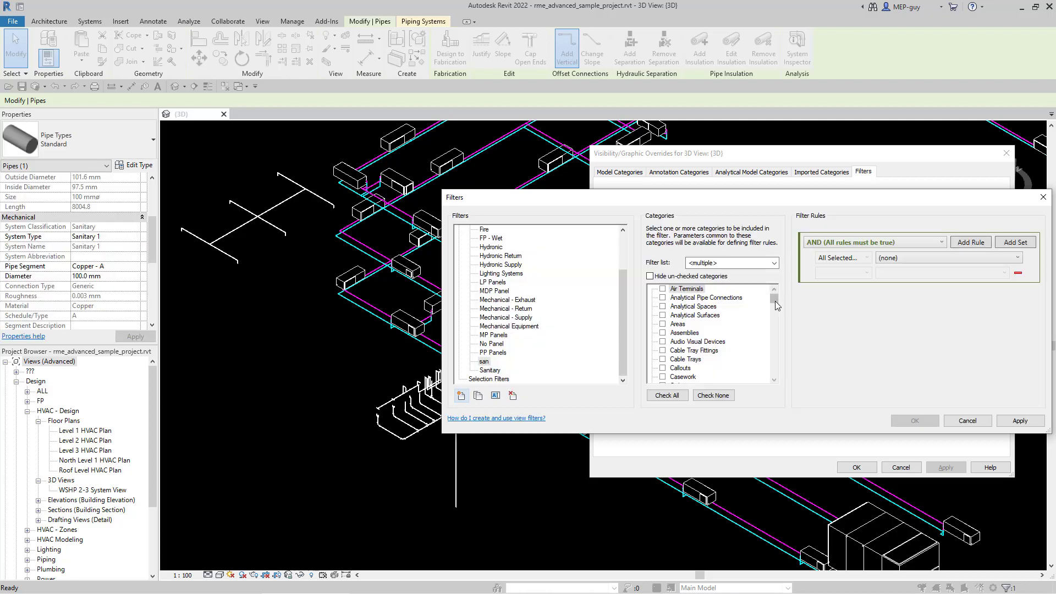
Include Pipe Accessories, Pipe Fittings, Pipe Insulations, Pipe Placeholders and Pipes in the san filter's categories
scroll(692, 313, down, 20)
click(692, 310)
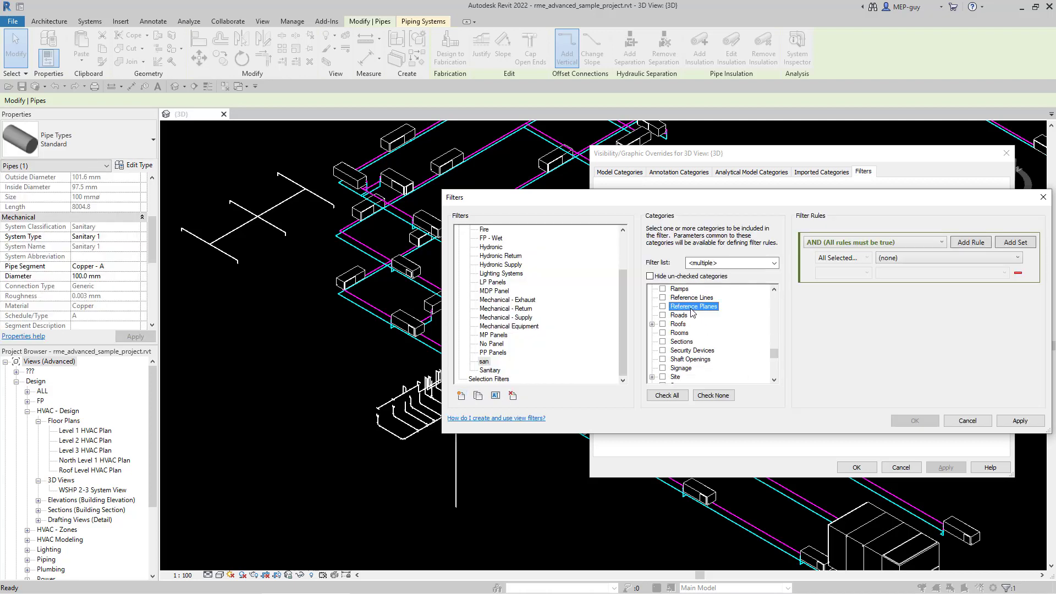
key(p)
click(662, 315)
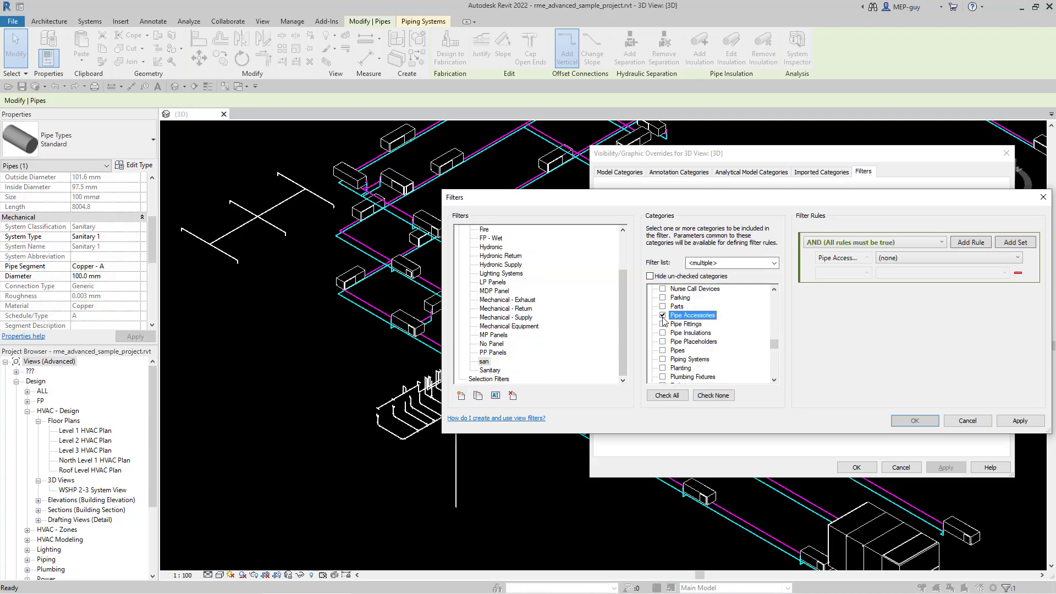
click(663, 324)
click(663, 333)
click(663, 341)
click(662, 351)
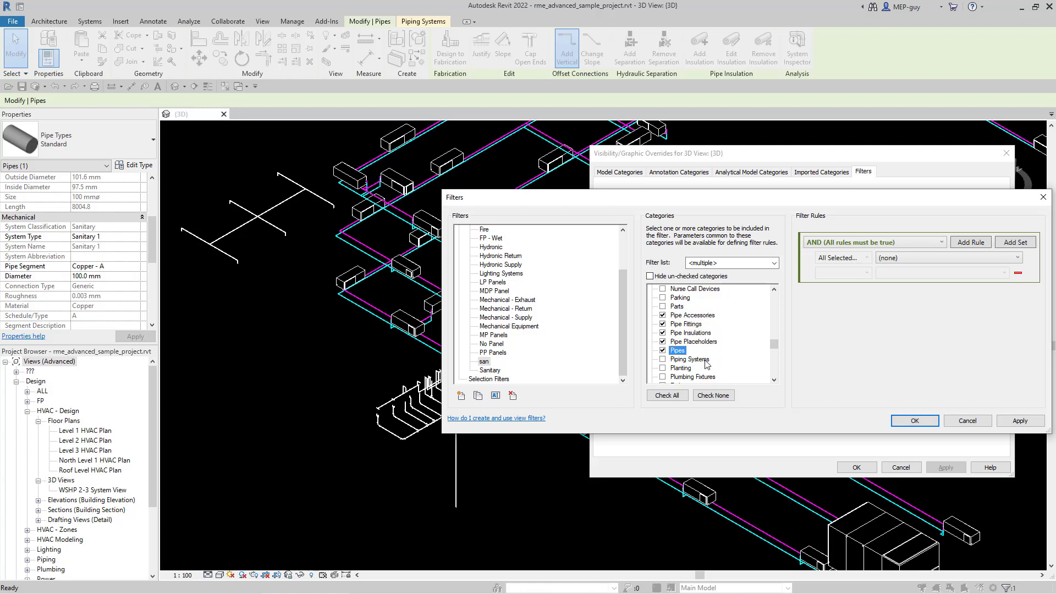
Define the san filter's rule as System Classification contains Sanitary and save the filter
click(911, 259)
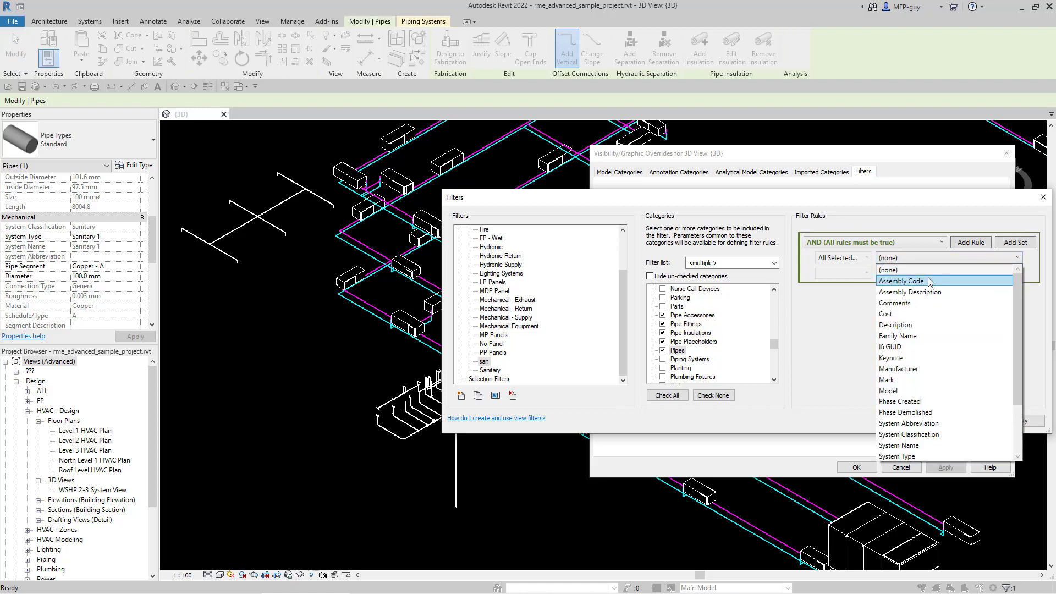
scroll(942, 333, down, 1)
scroll(942, 333, down, 1)
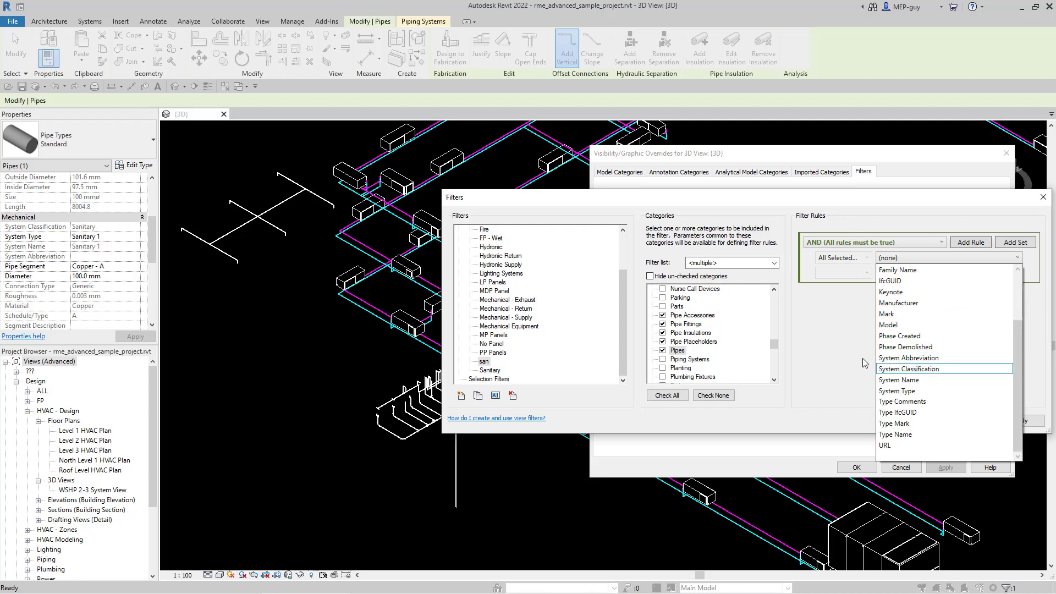
click(922, 370)
click(857, 273)
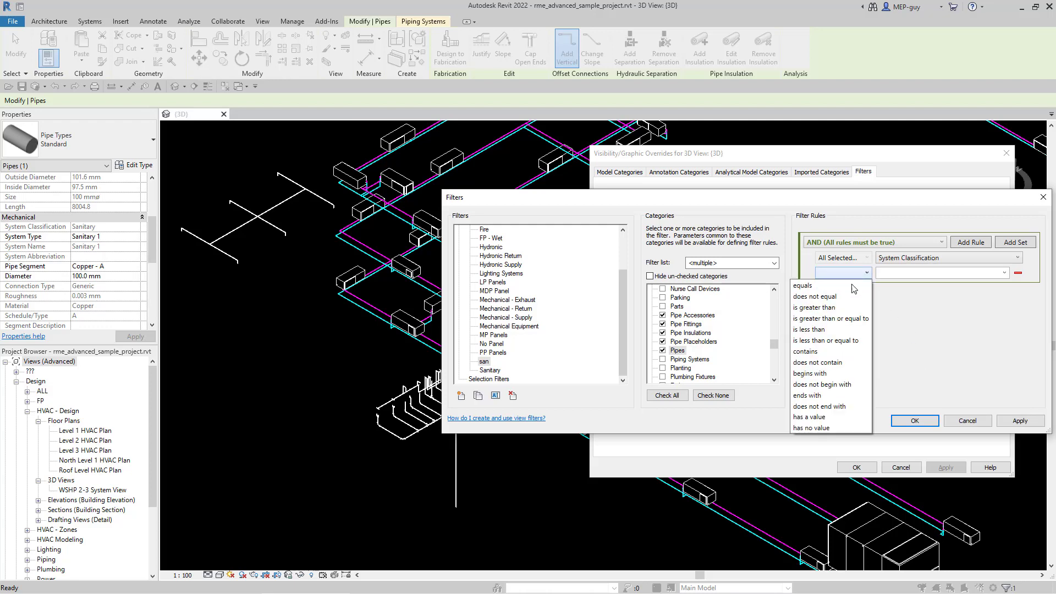
click(809, 351)
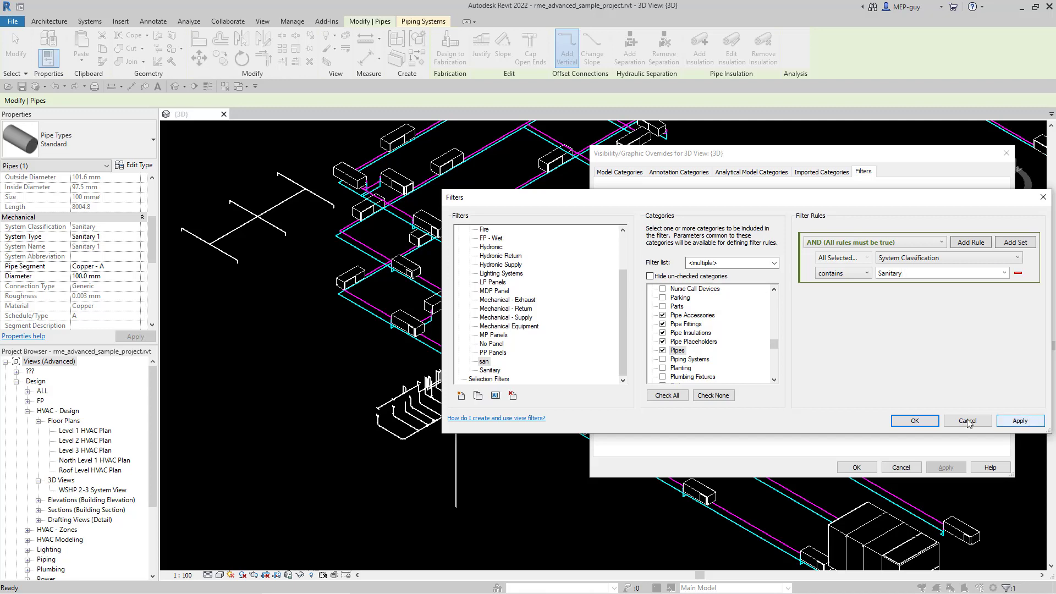
click(920, 427)
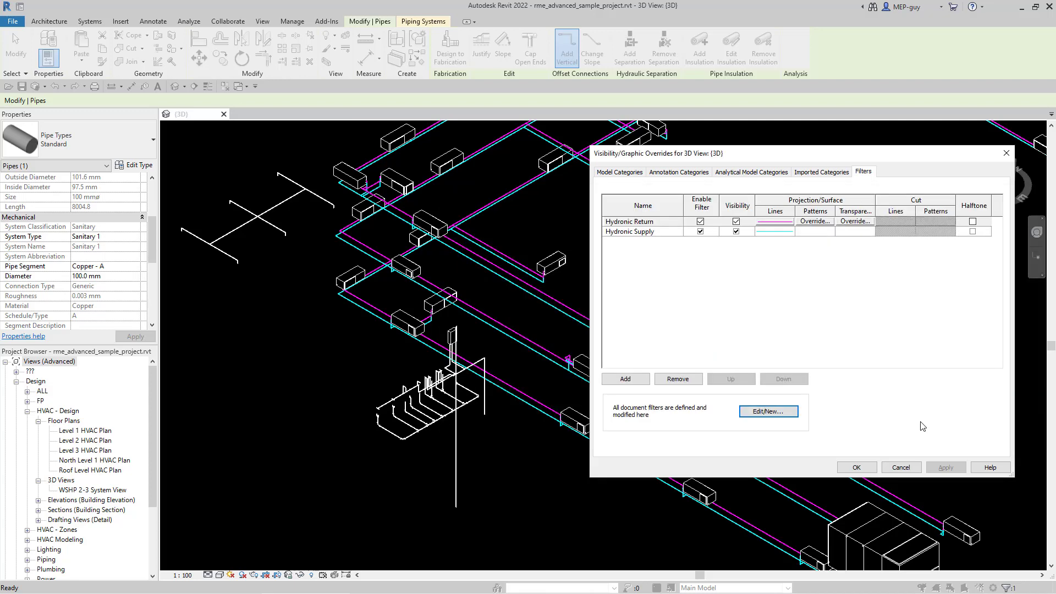
Add the rule-based san filter to the view's graphic overrides
click(628, 381)
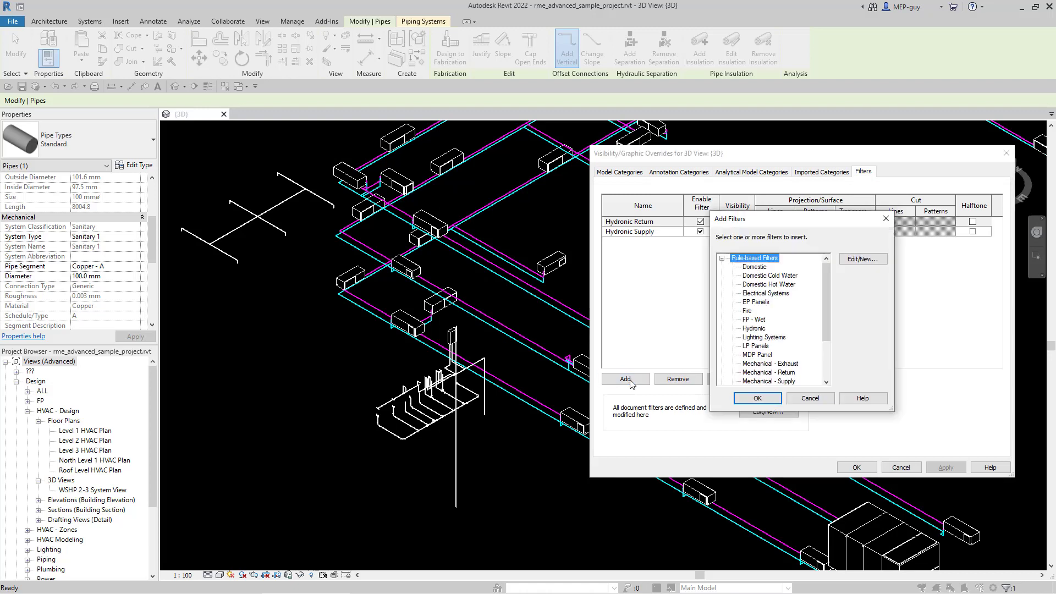
drag(827, 302, 827, 339)
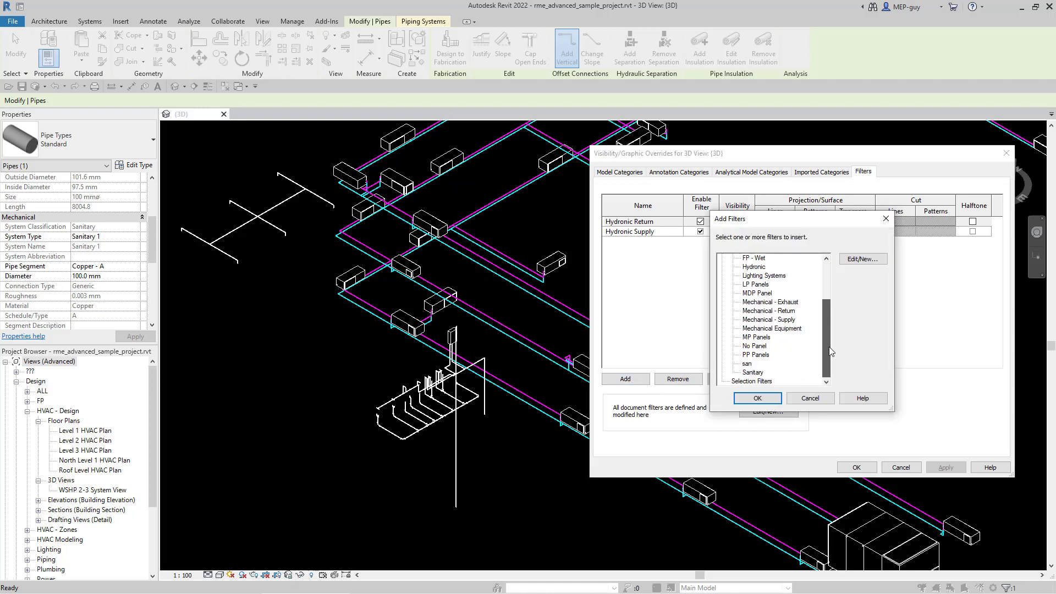
click(747, 363)
click(757, 396)
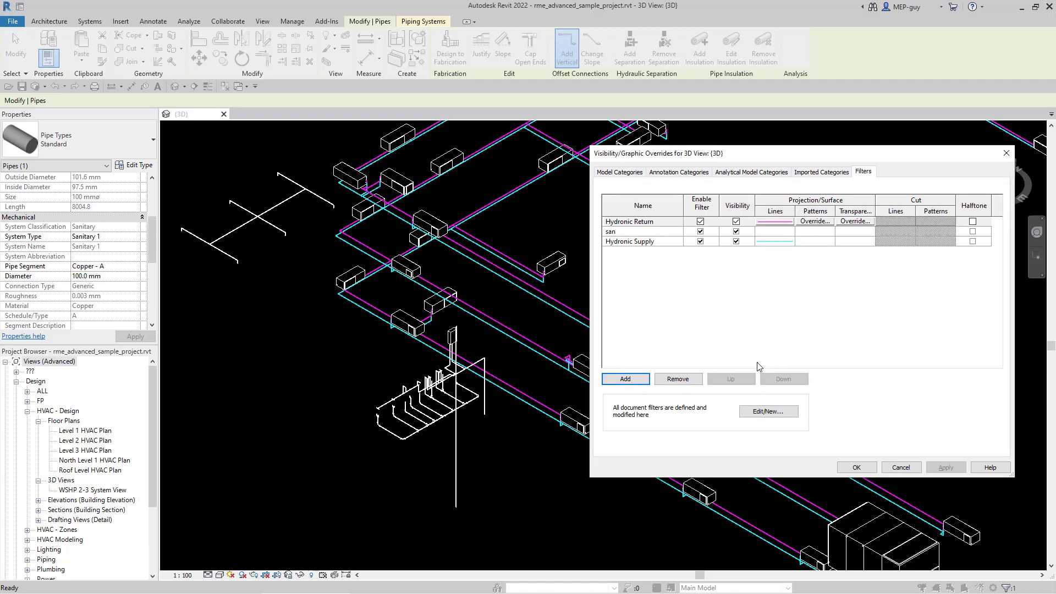
Turn off the san filter's visibility and apply the overrides to the 3D view
click(736, 232)
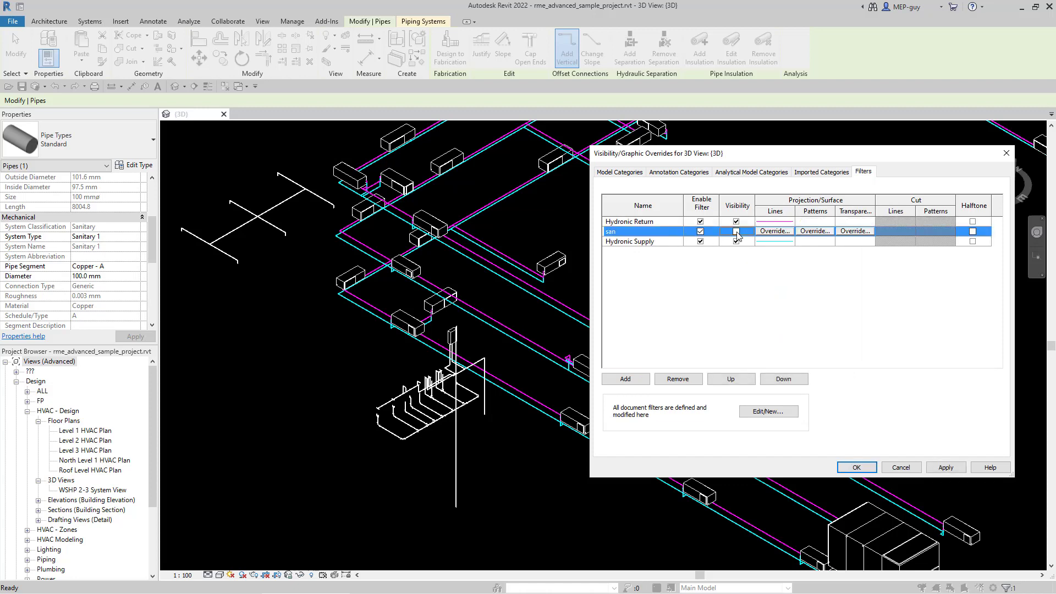
click(946, 468)
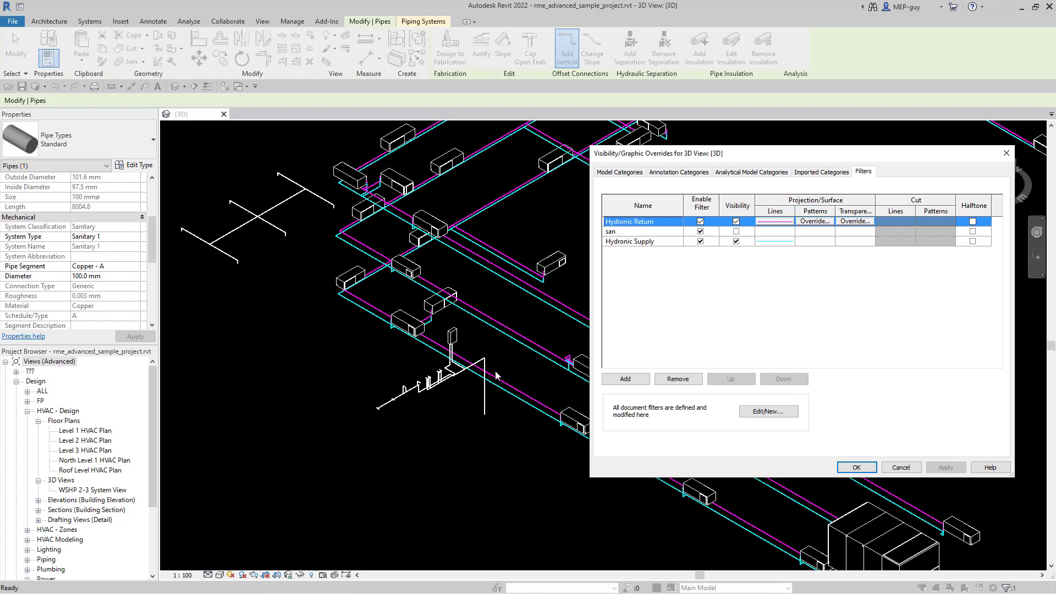
click(857, 466)
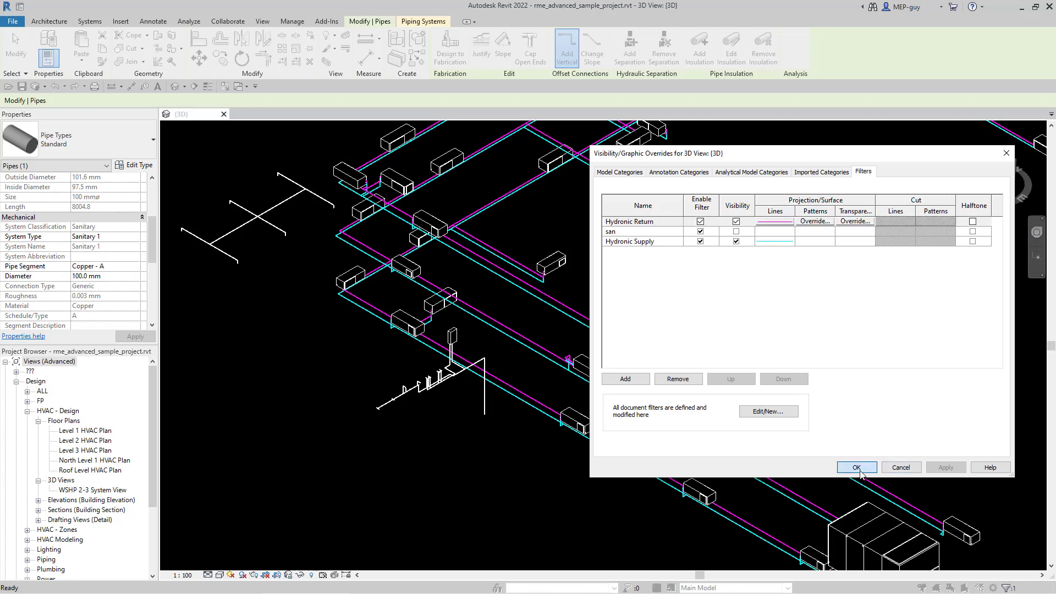
key(Escape)
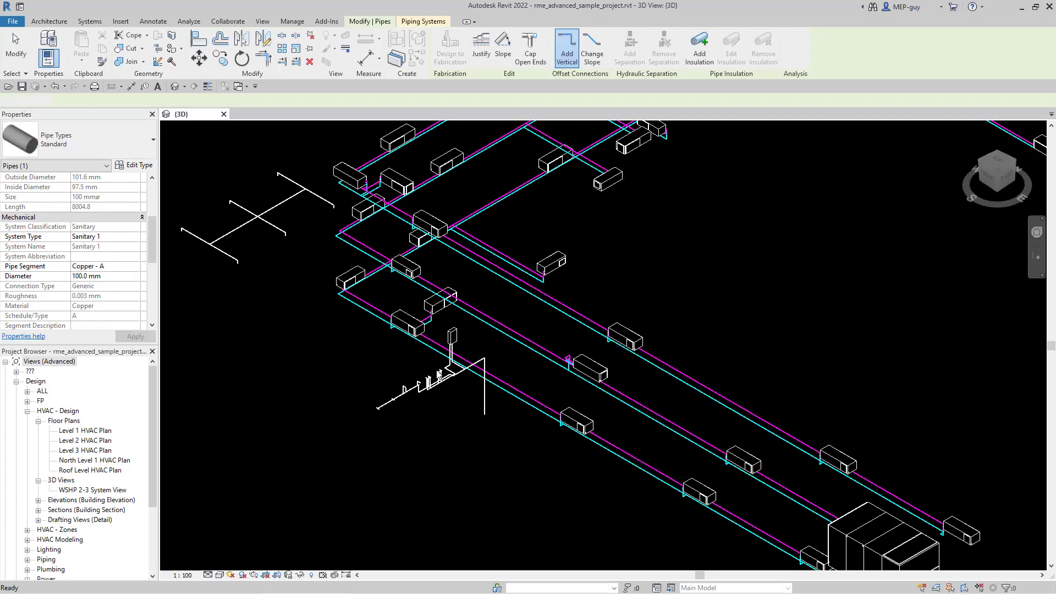
Check the system classification of a short uncoloured pipe in the remaining white piping branch
scroll(451, 396, up, 5)
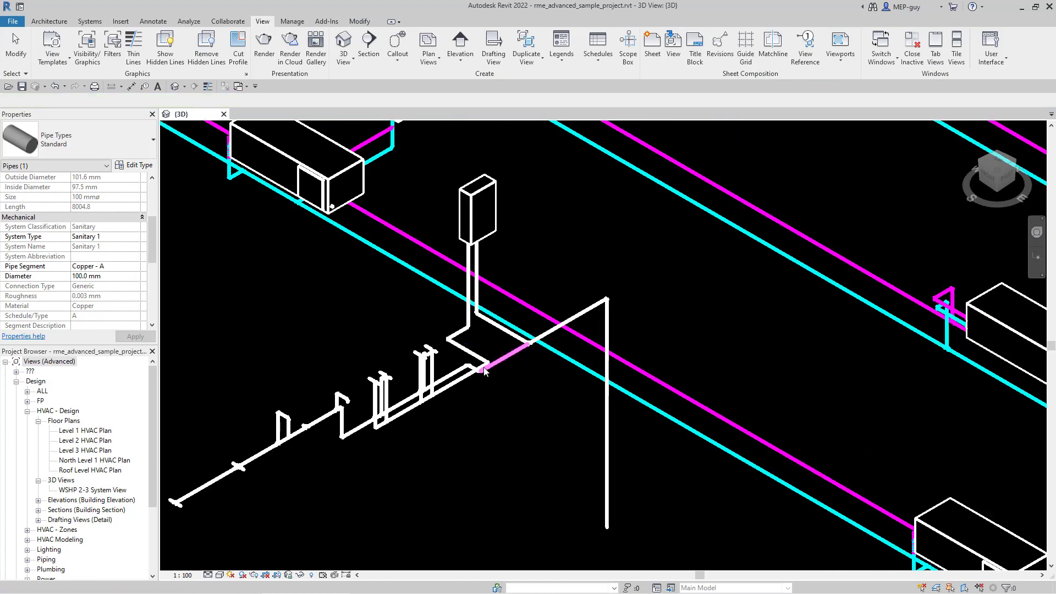
click(540, 378)
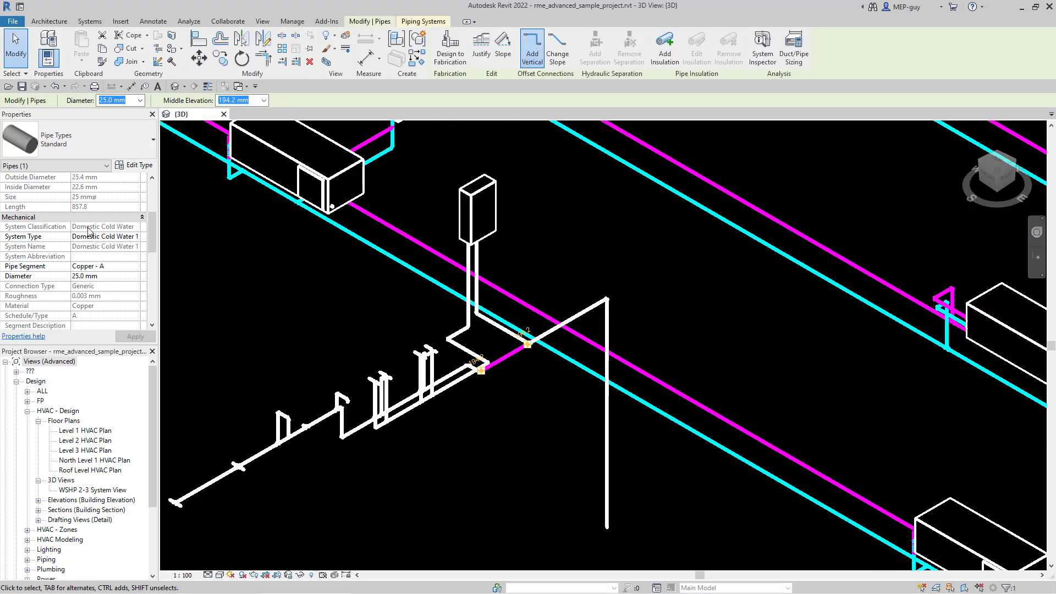
scroll(483, 411, down, 8)
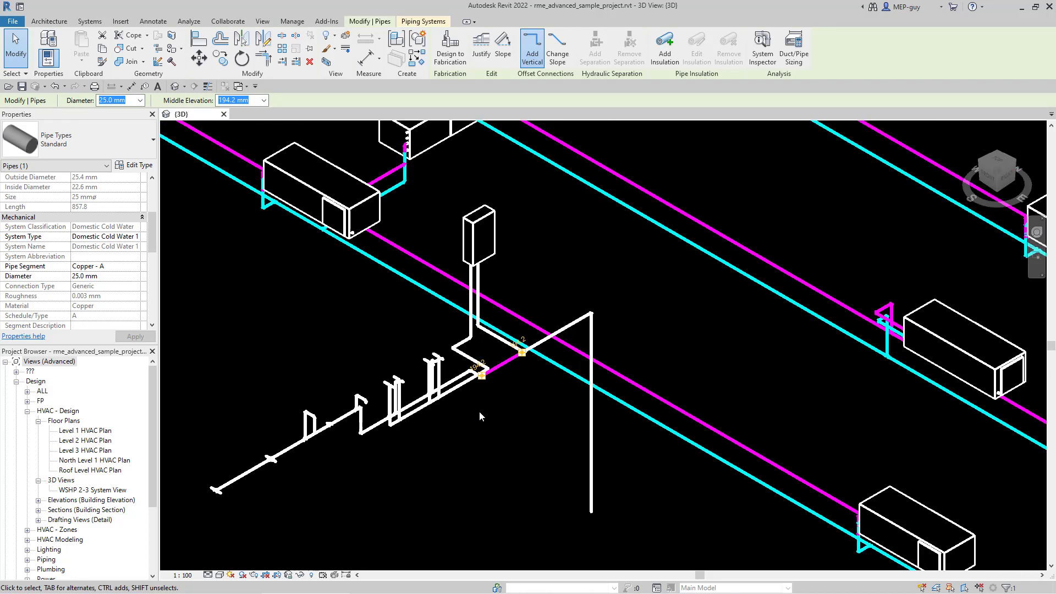
scroll(483, 412, down, 1)
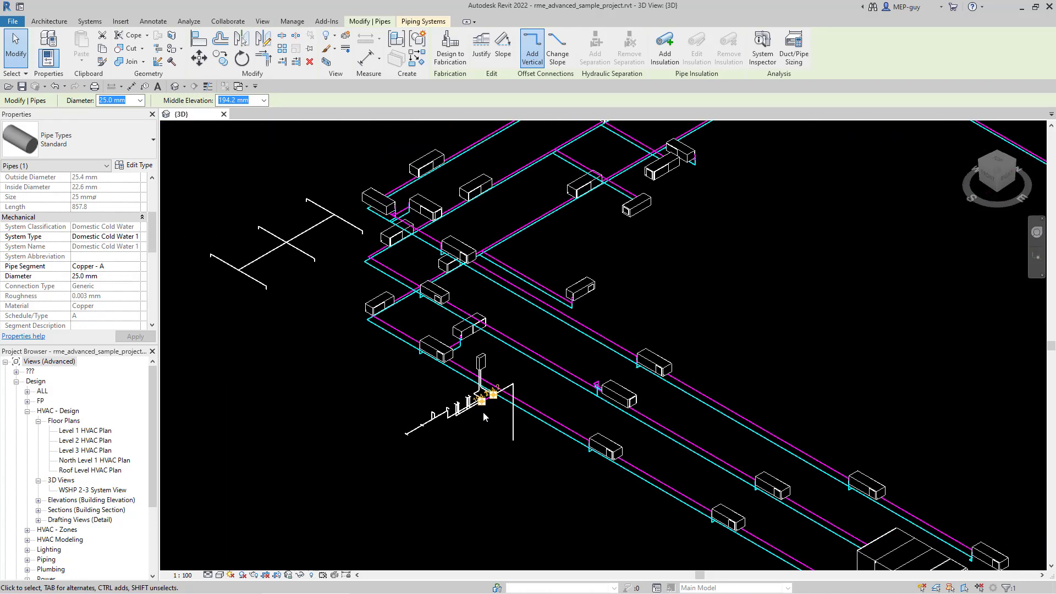
key(Escape)
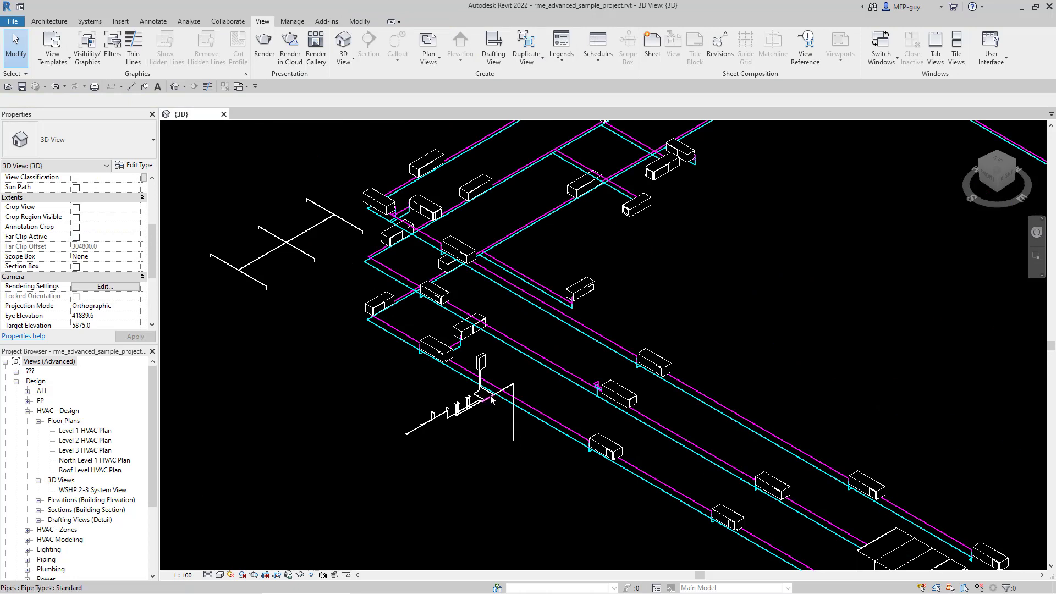
Select the short domestic cold water pipe and choose to hide it in the view by filter
drag(489, 401, 490, 401)
right_click(490, 400)
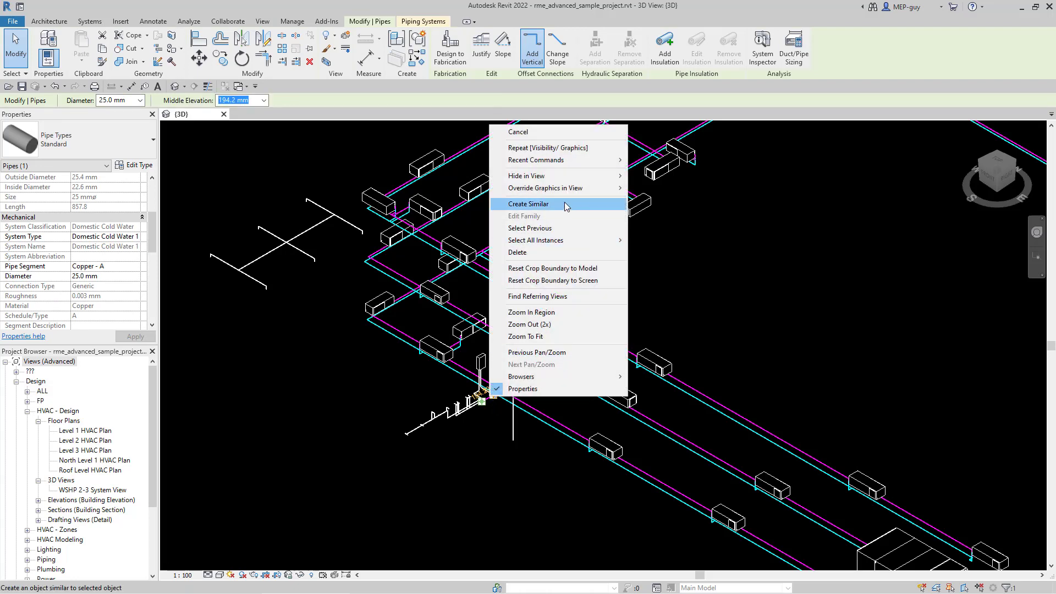
mouse_move(605, 176)
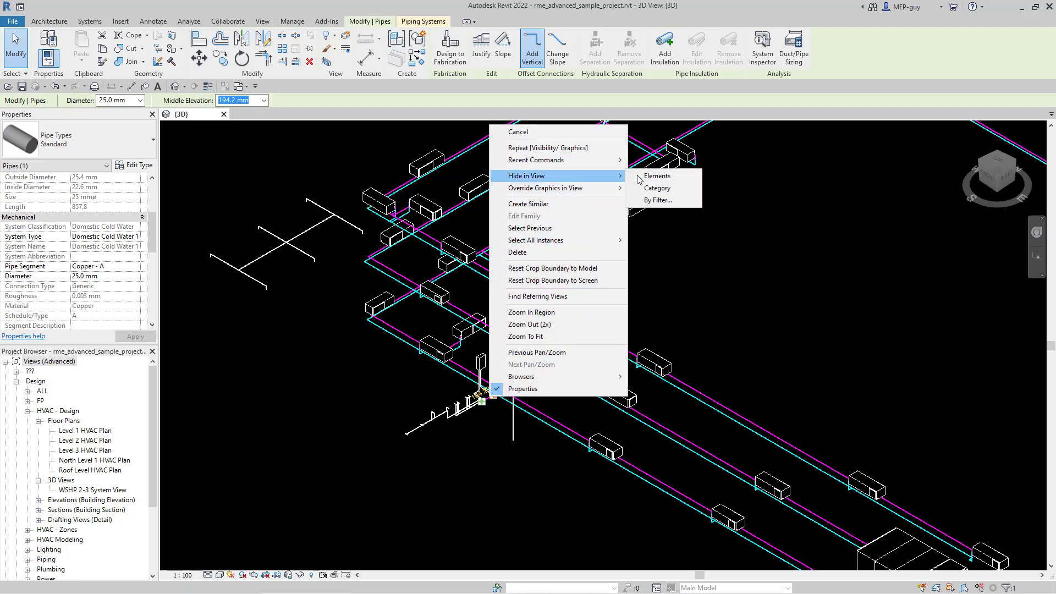
click(652, 200)
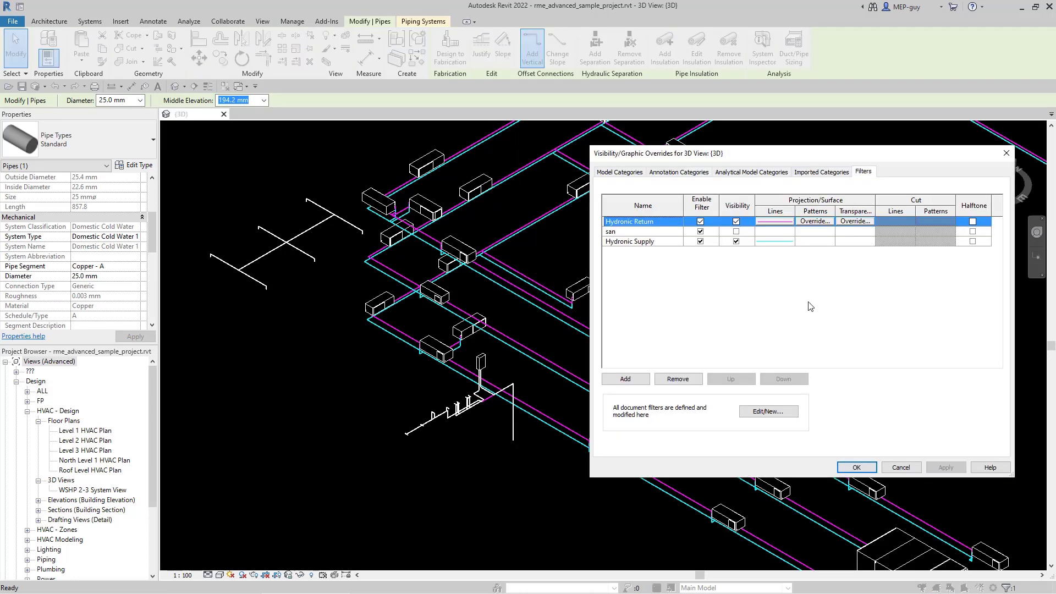
Add the rule-based Domestic filter to the view's graphic overrides
click(636, 379)
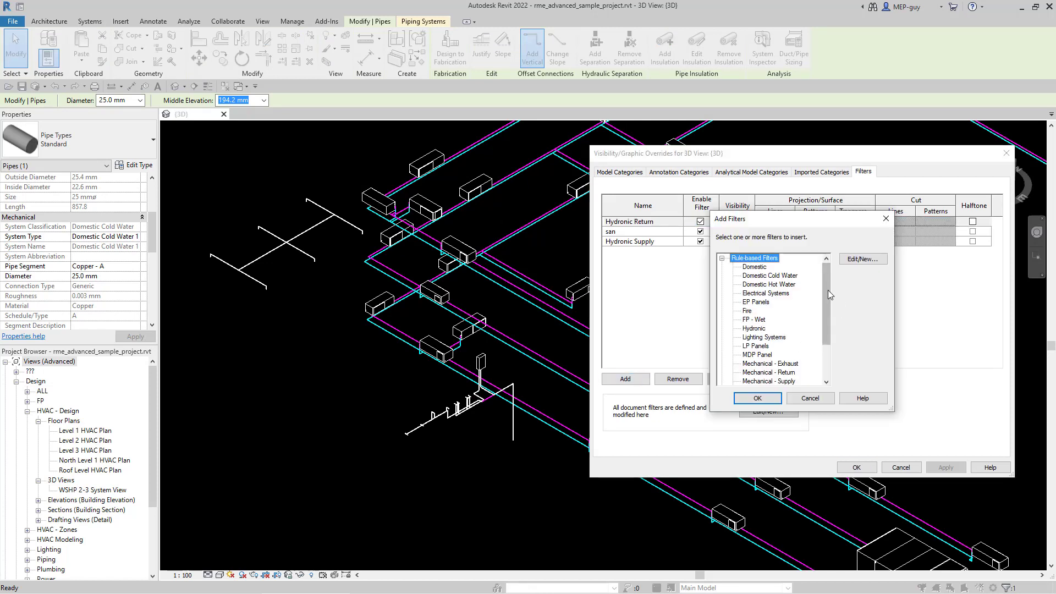
mouse_move(828, 289)
mouse_down()
mouse_move(823, 326)
mouse_move(826, 291)
mouse_up()
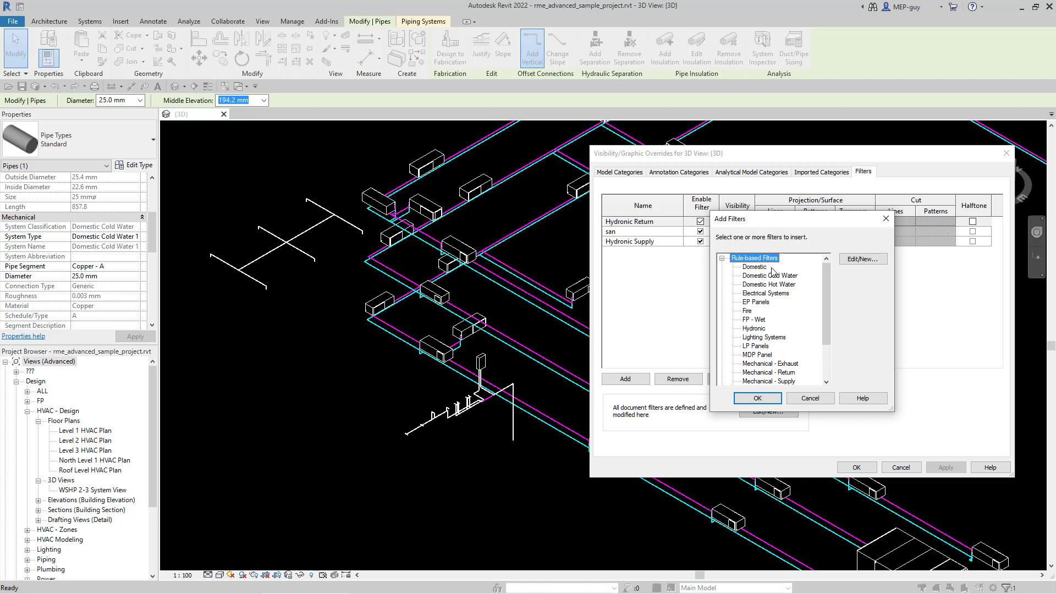
click(754, 267)
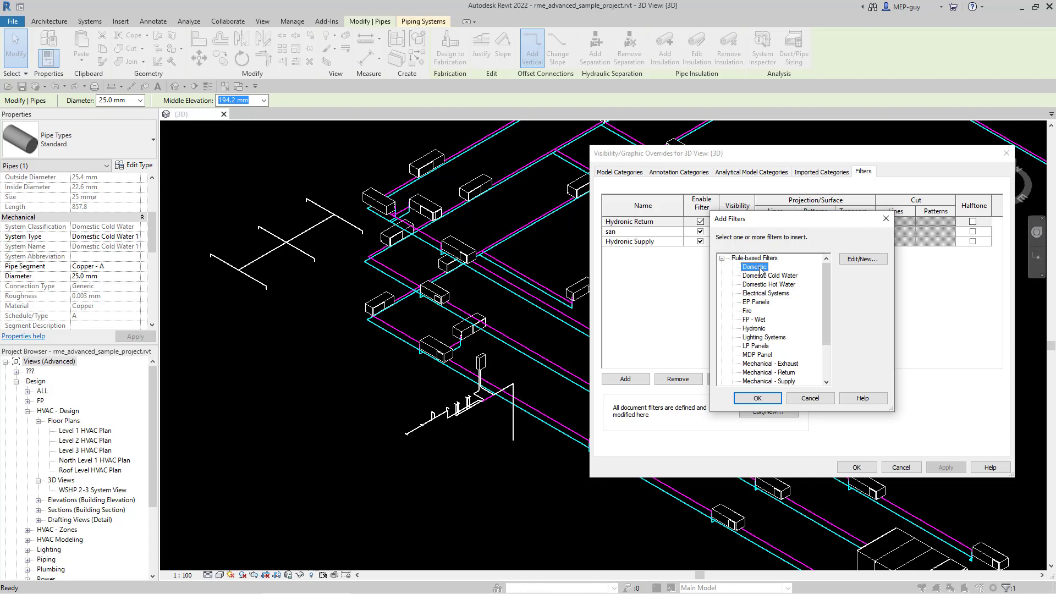
click(764, 399)
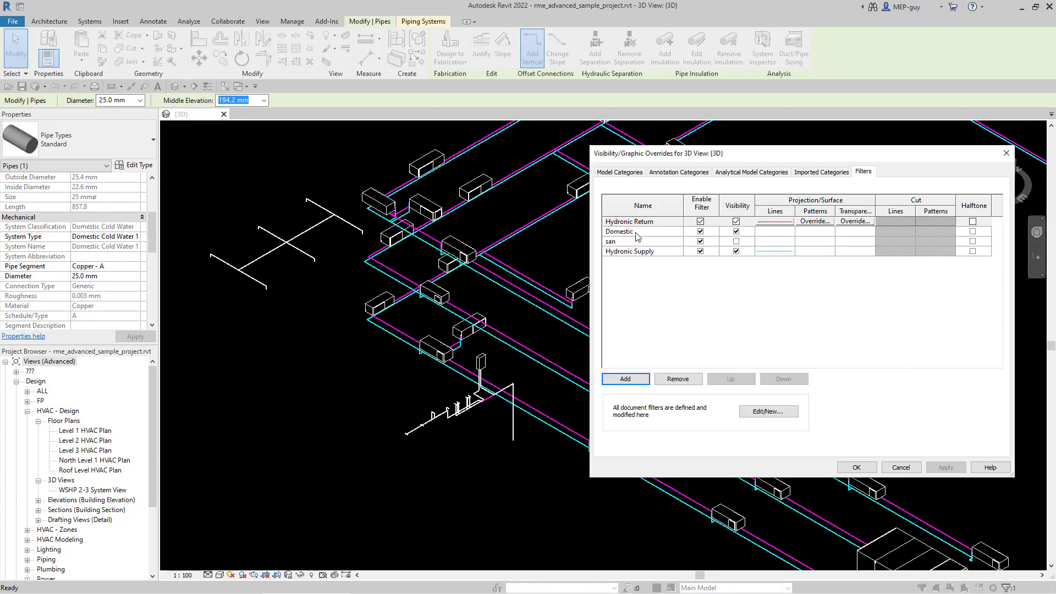
Review the Domestic filter's included categories and its System Classification rule
click(637, 236)
click(769, 413)
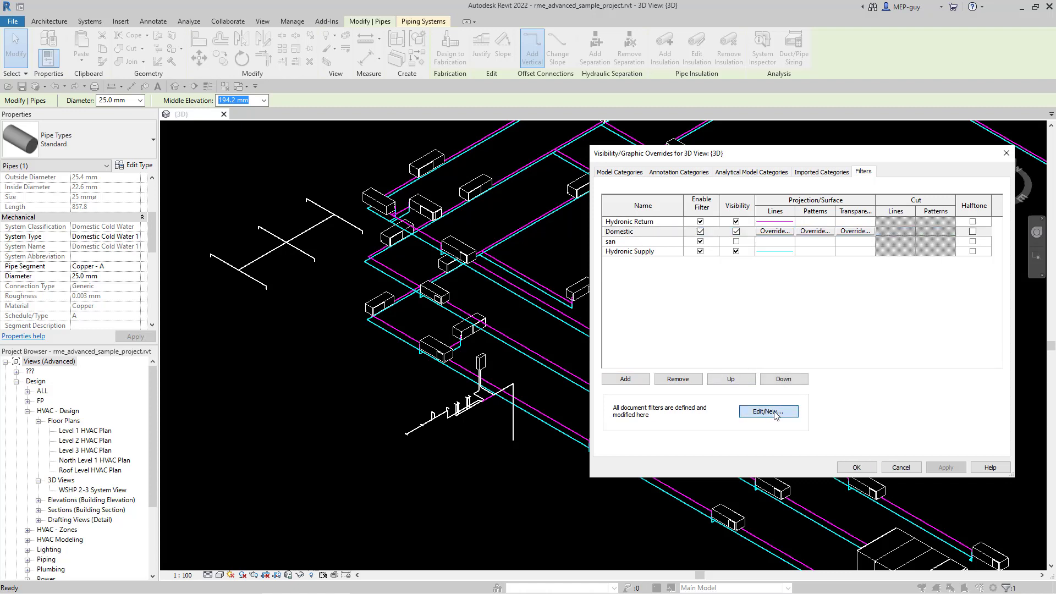
drag(772, 299, 783, 345)
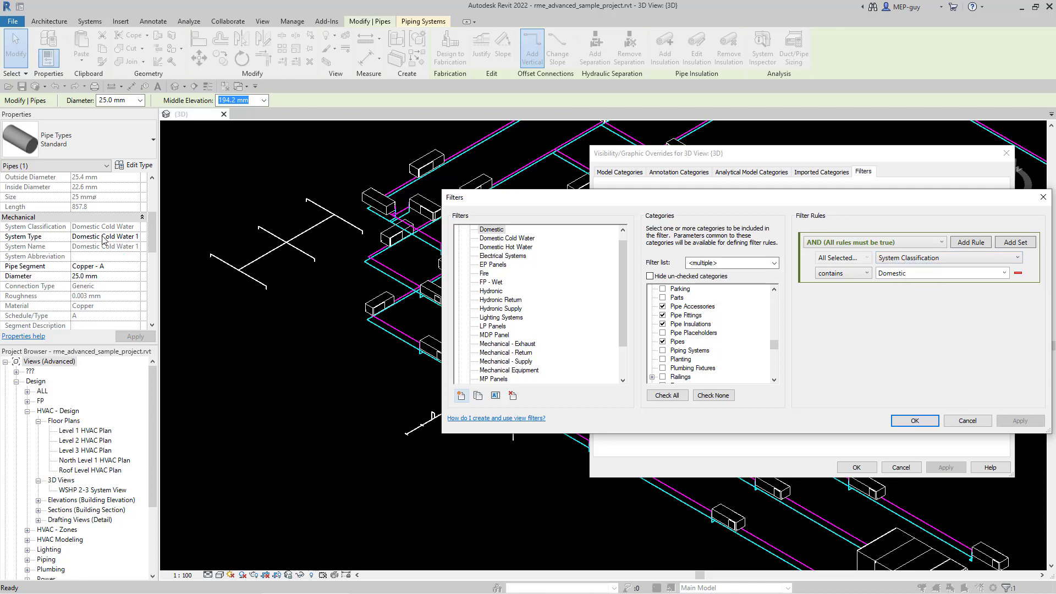
click(915, 421)
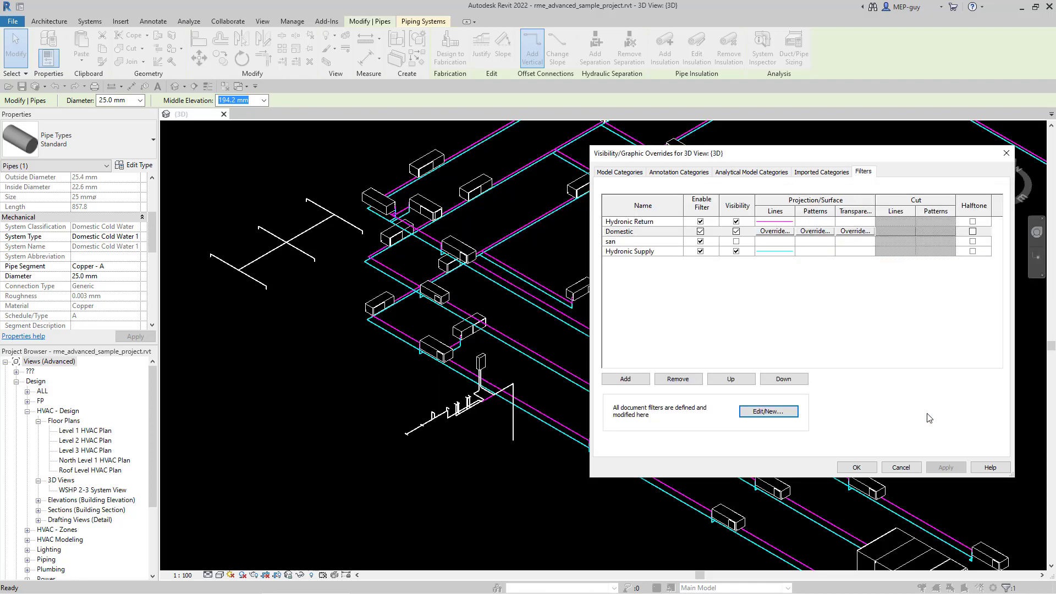
Turn off the Domestic filter's visibility and apply the overrides to the 3D view
click(737, 231)
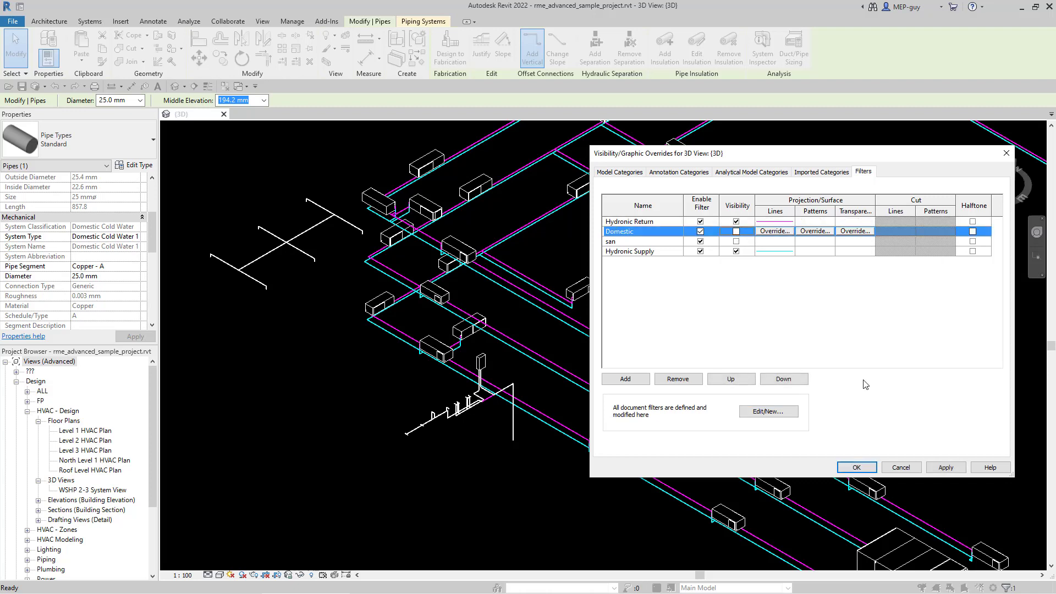
click(945, 468)
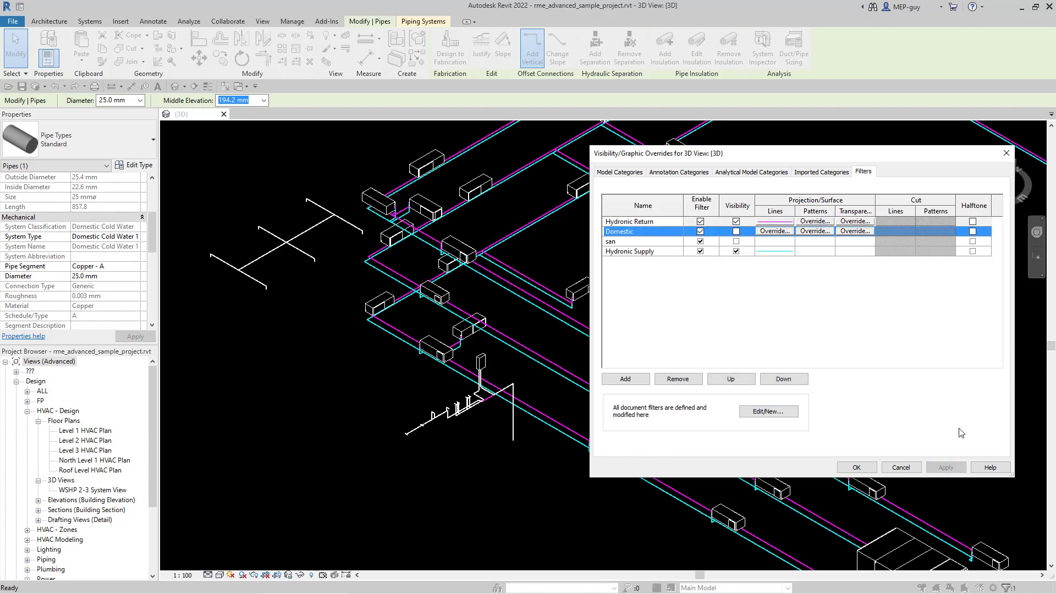
click(857, 468)
click(492, 430)
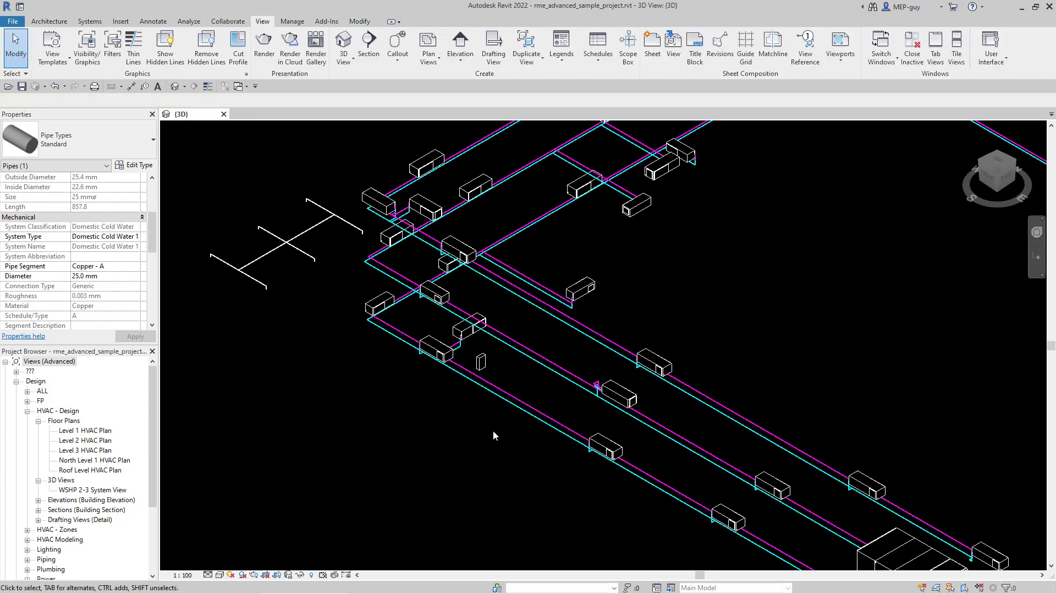
Check the system classification of the tankless water heater left beside the hydronic pipes
scroll(467, 374, up, 5)
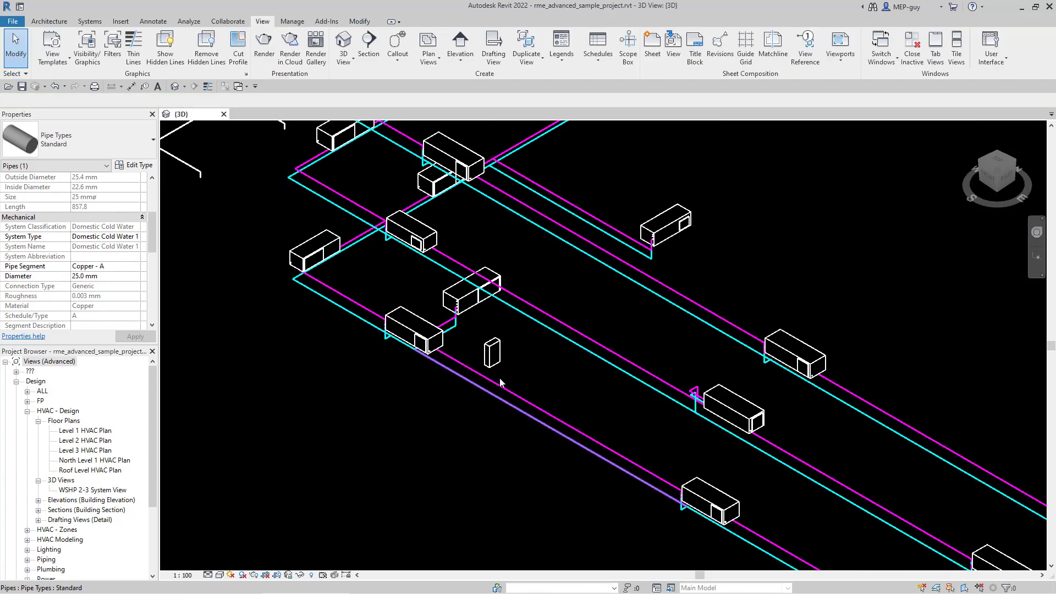
click(509, 337)
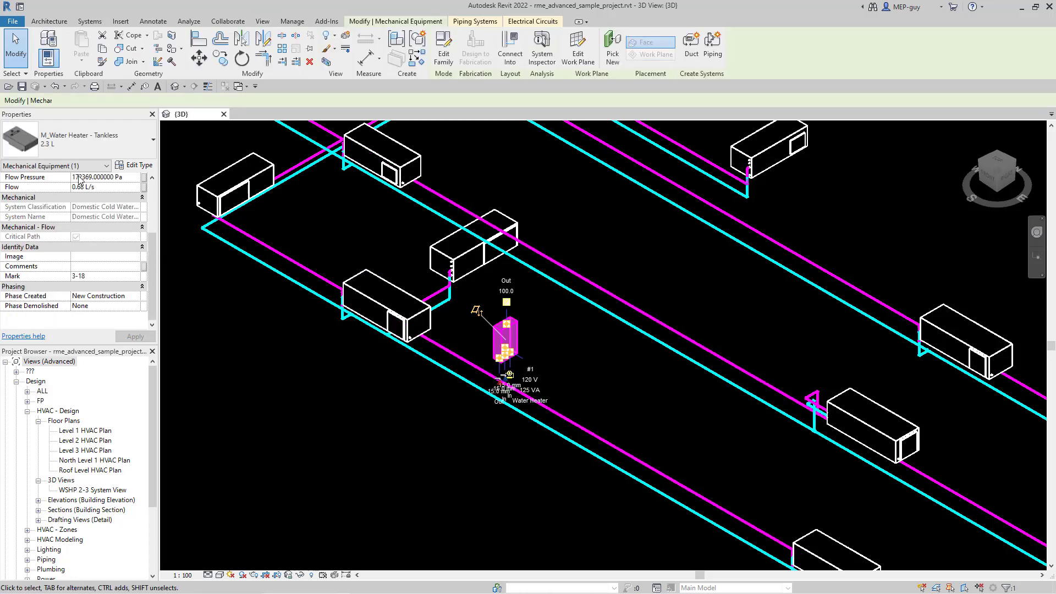
scroll(120, 218, up, 2)
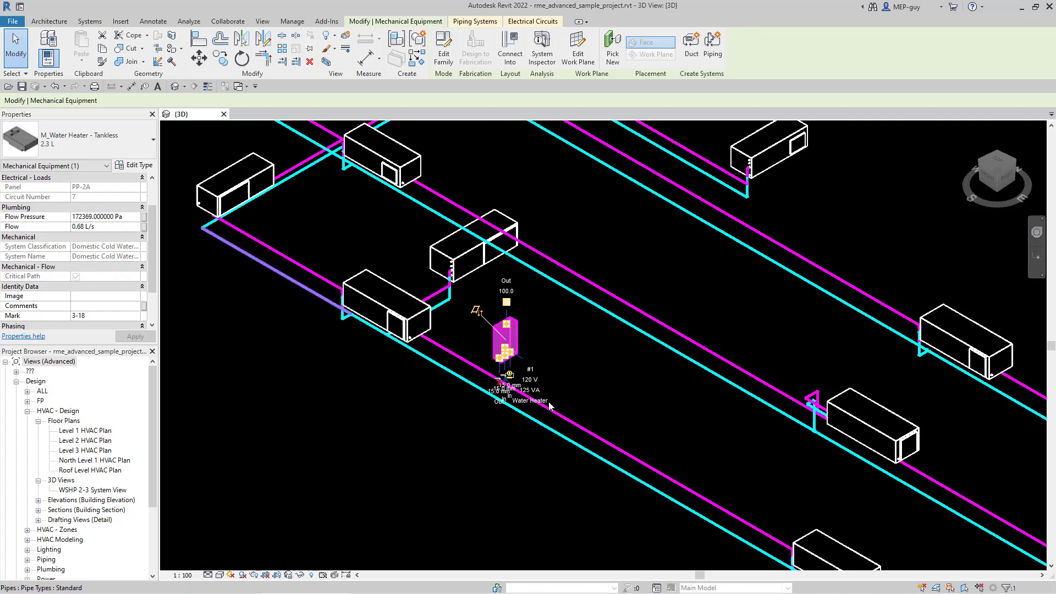
Include the Mechanical Equipment category in the Domestic filter, keeping its existing rule, and apply the change to the 3D view
key(v)
key(v)
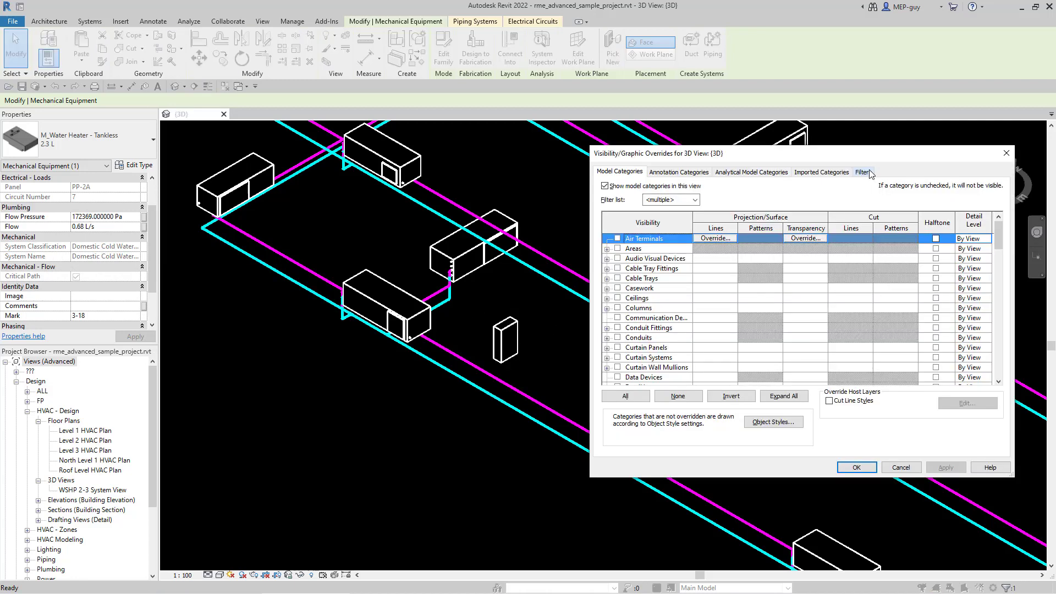
click(863, 172)
click(643, 232)
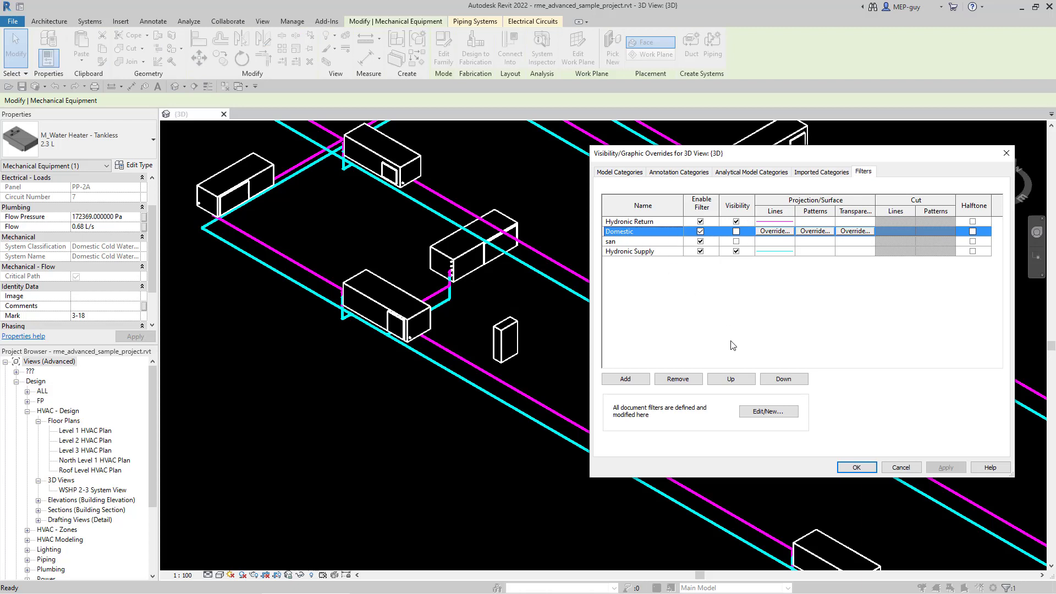
click(765, 417)
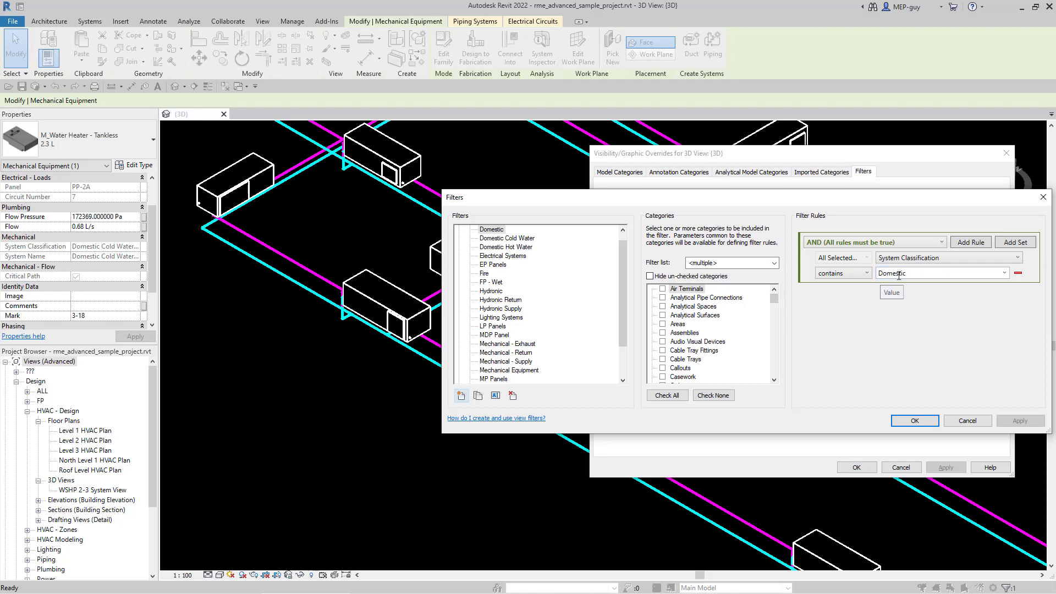
drag(773, 298, 781, 341)
click(663, 333)
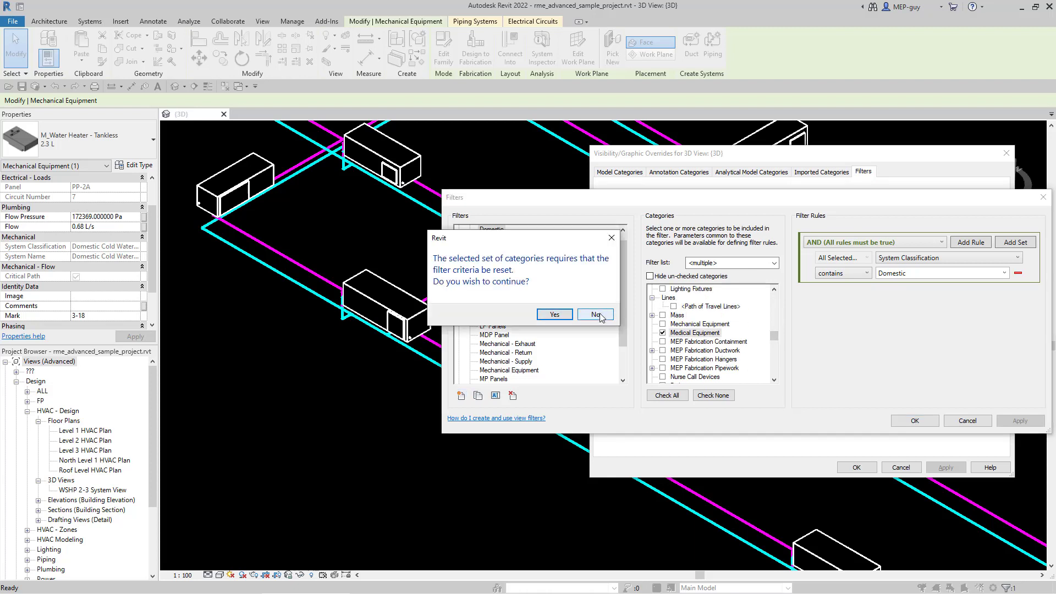
click(596, 314)
click(663, 325)
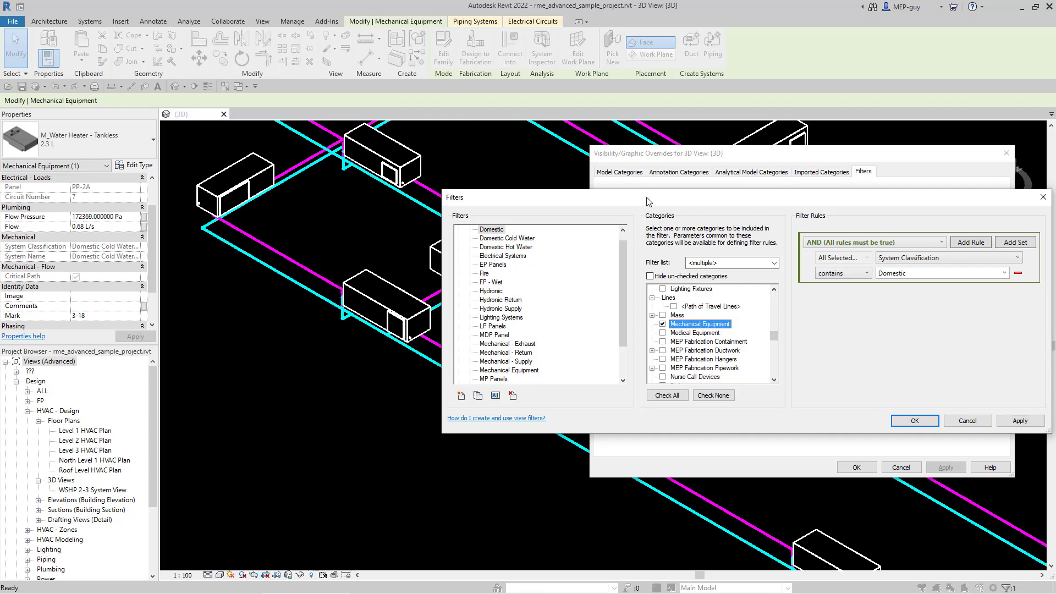
drag(653, 202, 741, 210)
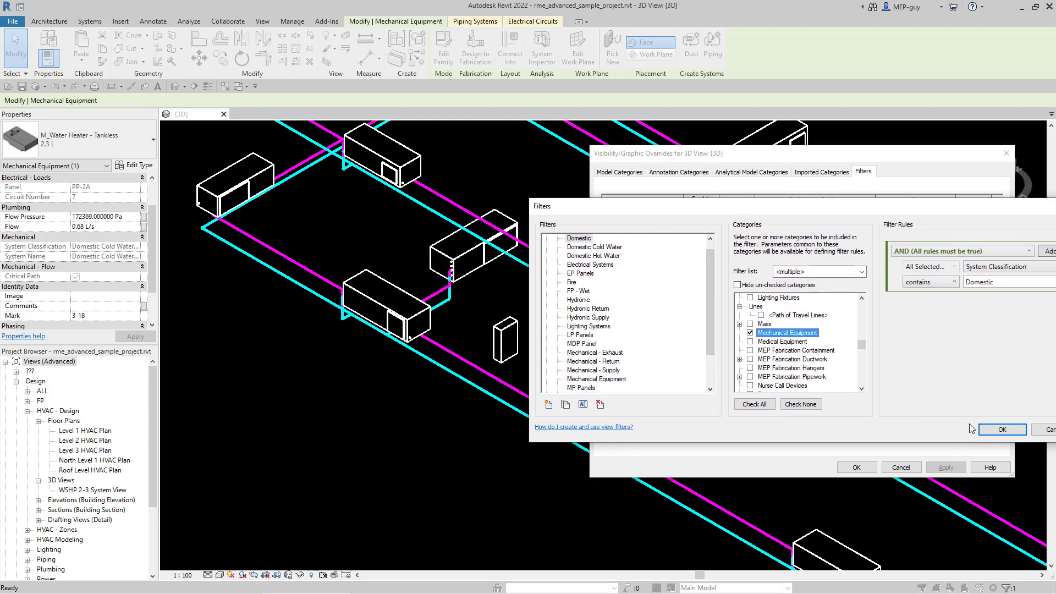
click(990, 428)
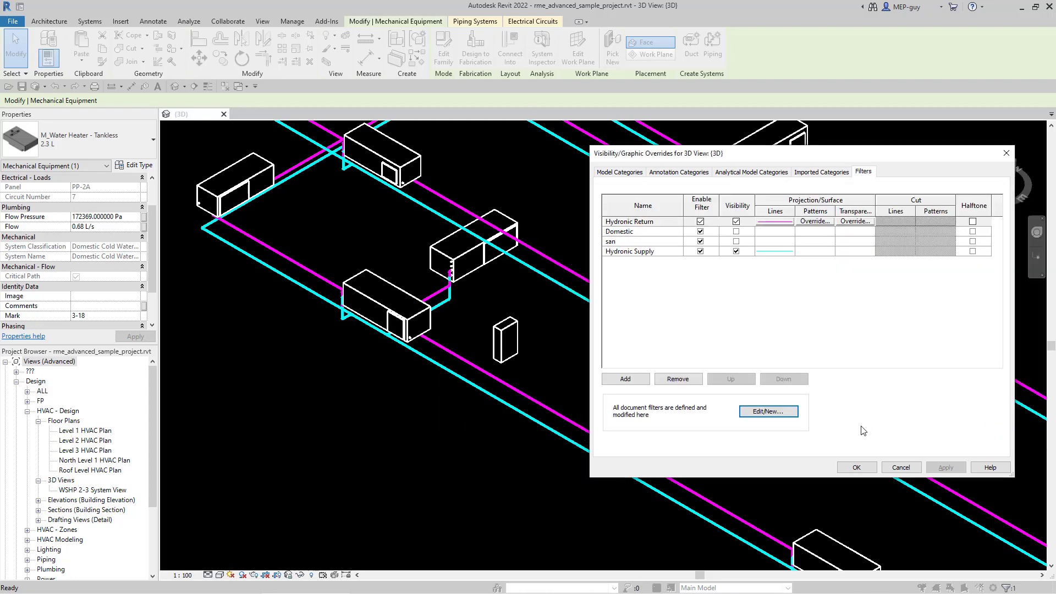
click(869, 468)
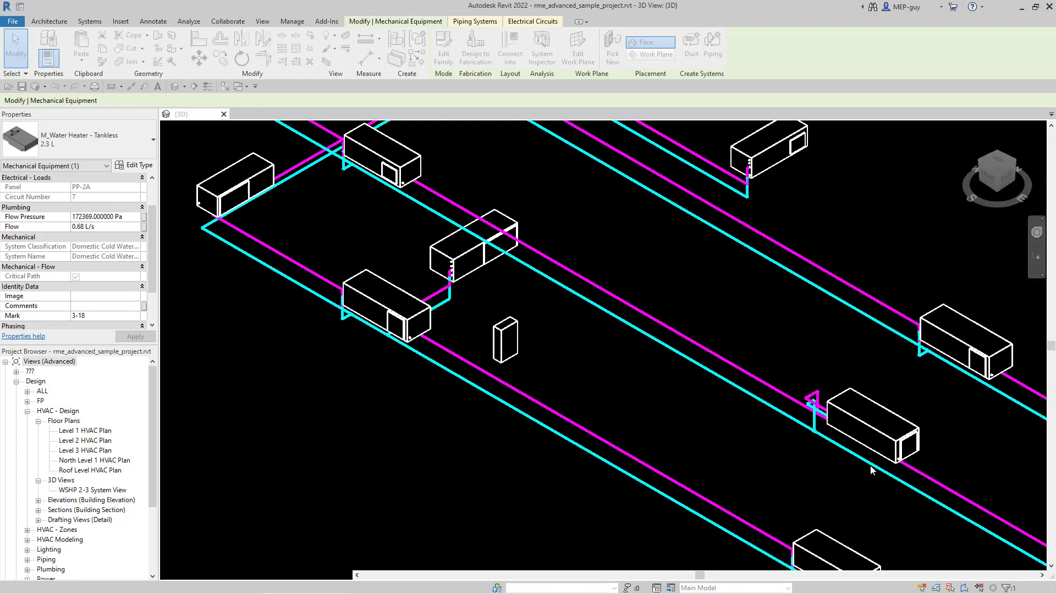
Check the system classification of a pipe in the remaining white branched piping outside the hydronic loops
scroll(566, 423, down, 6)
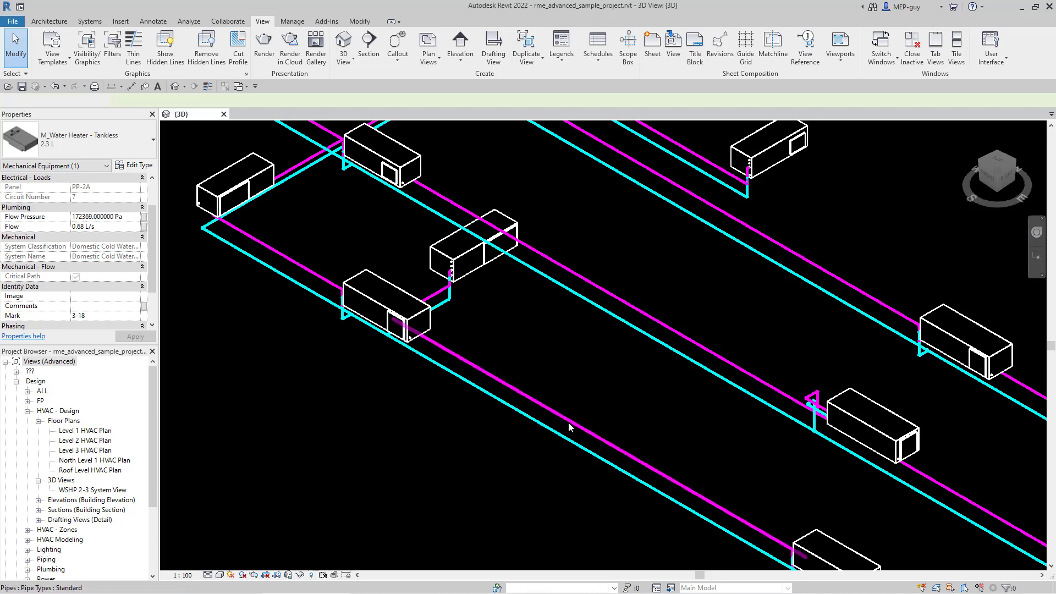
click(585, 467)
middle_drag(585, 467, 566, 459)
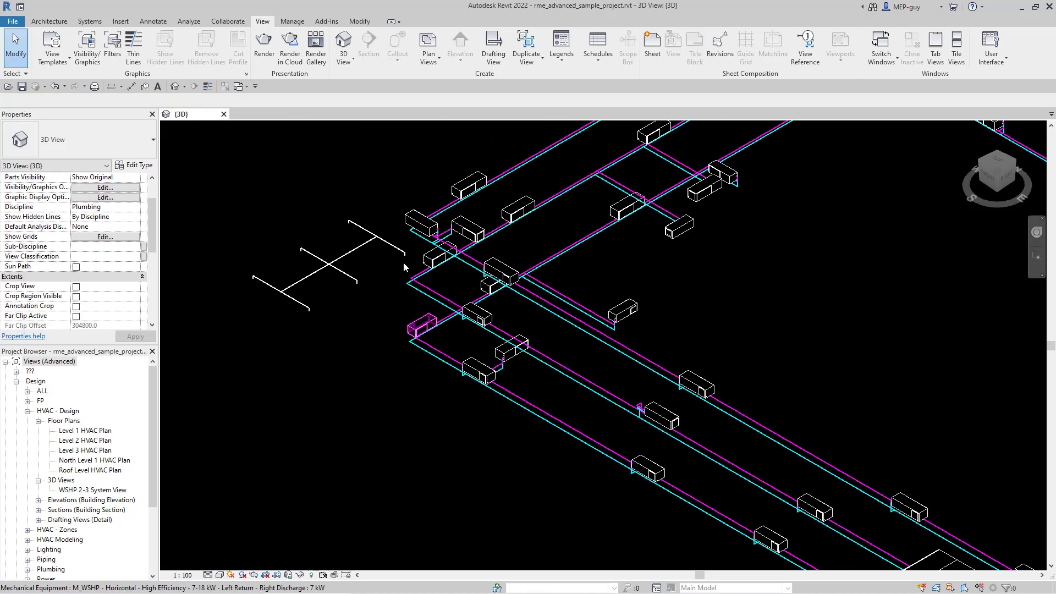
scroll(357, 236, up, 1)
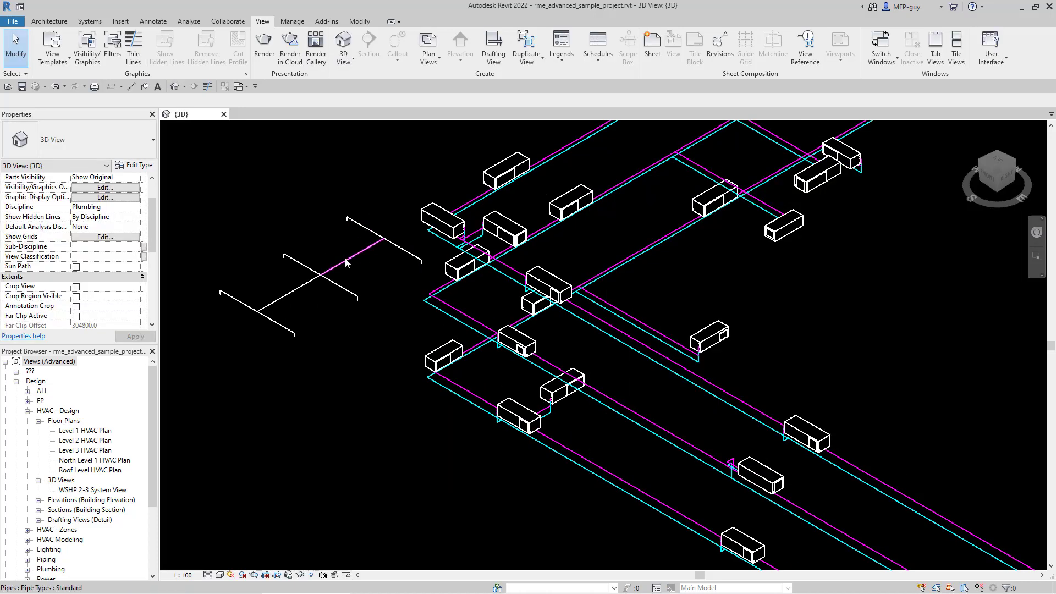
click(390, 275)
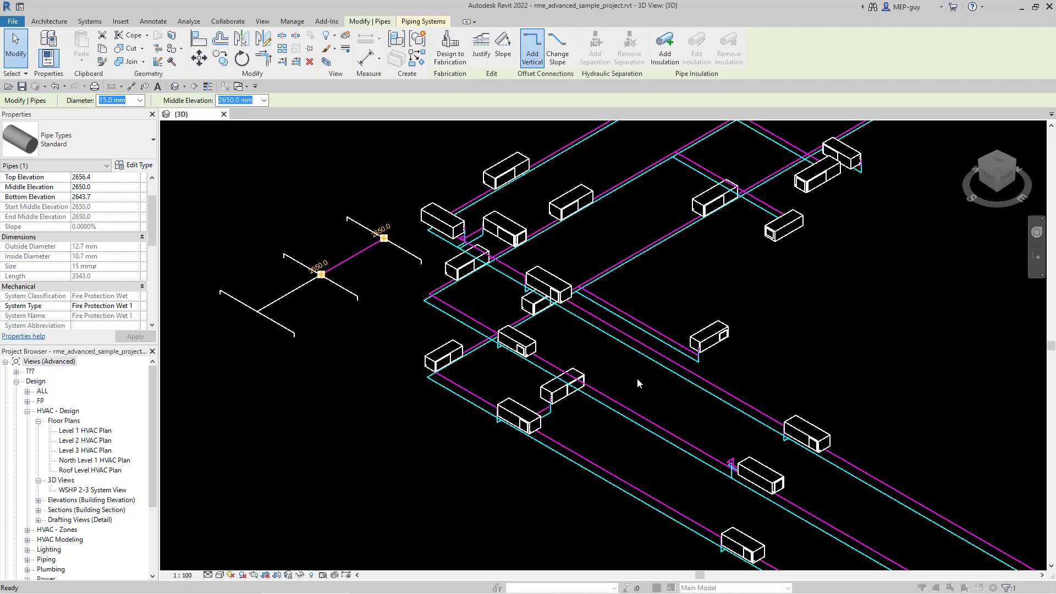
Add the rule-based Fire filter to the 3D view's graphic overrides
key(v)
key(g)
click(864, 171)
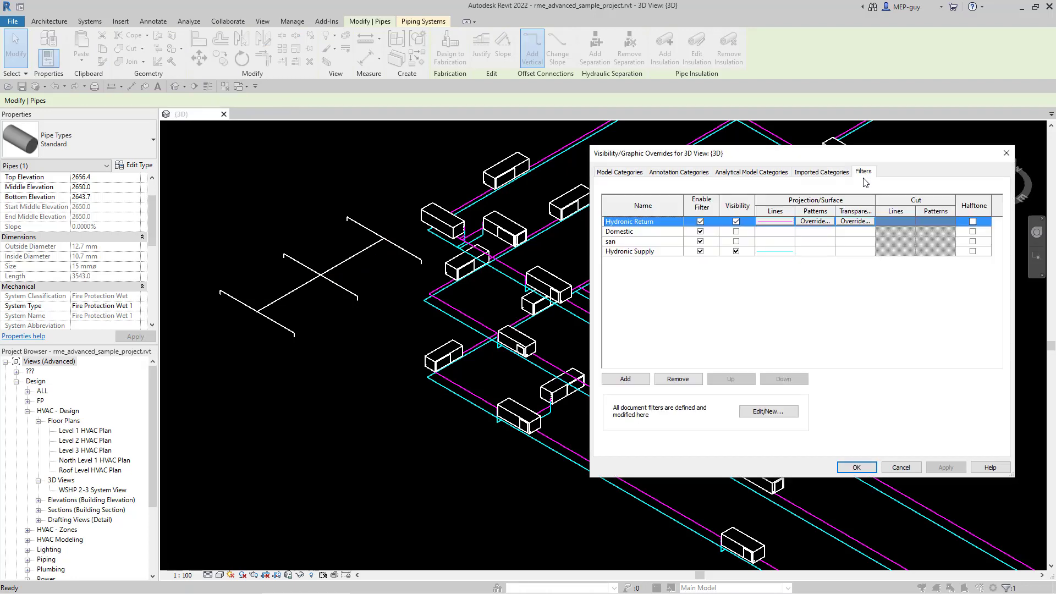
click(625, 379)
click(747, 303)
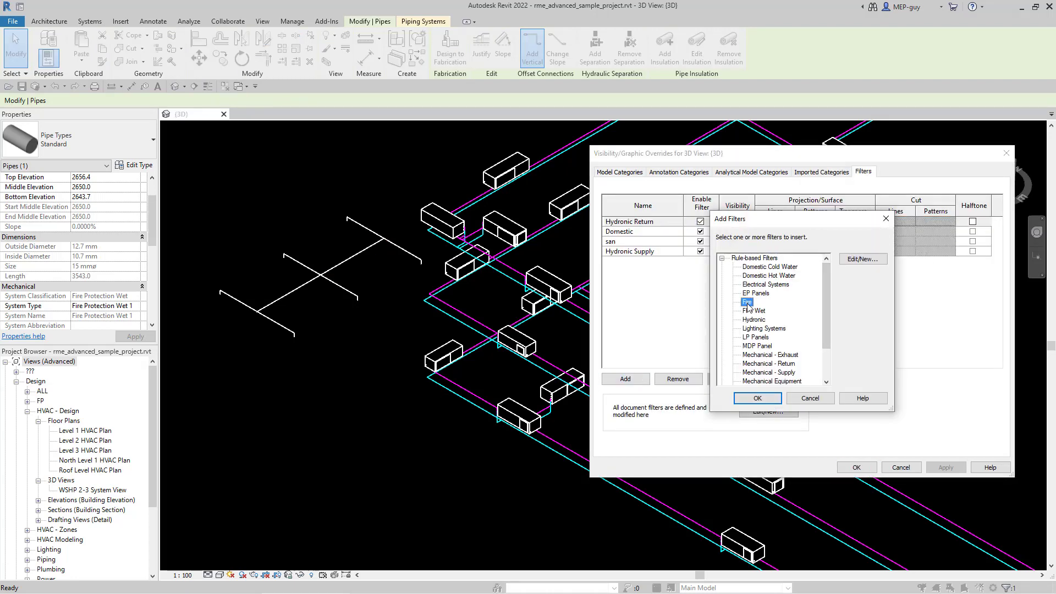
click(757, 399)
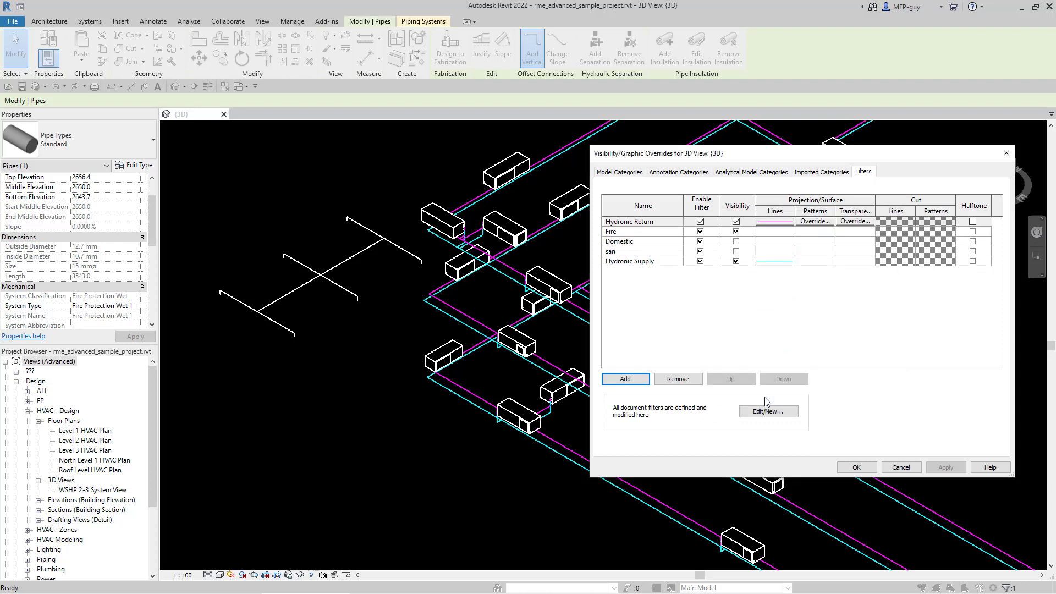
Turn off the Fire filter's visibility and apply the overrides to the 3D view
click(736, 231)
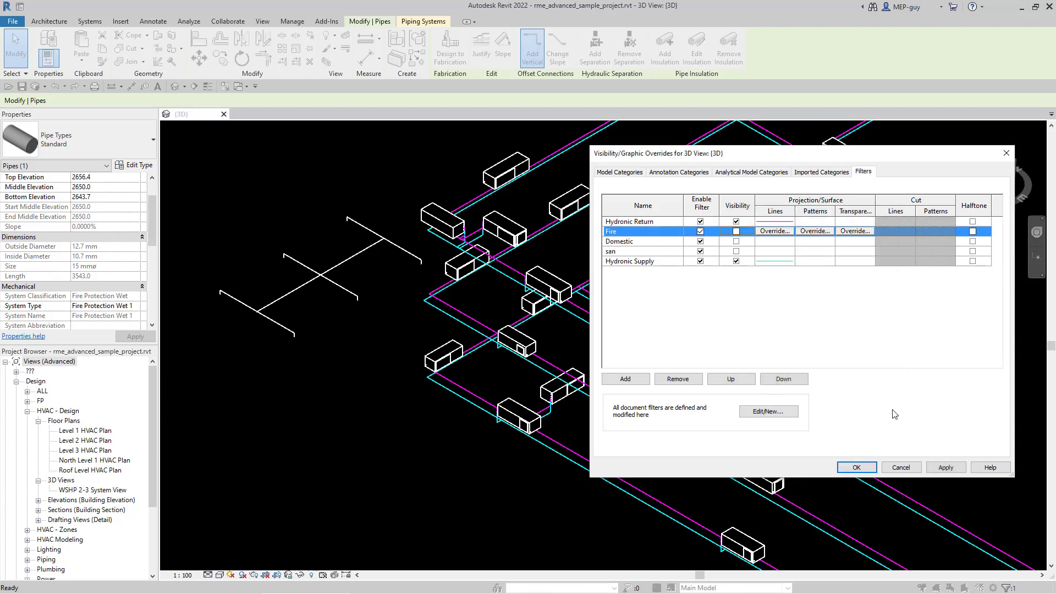
click(945, 468)
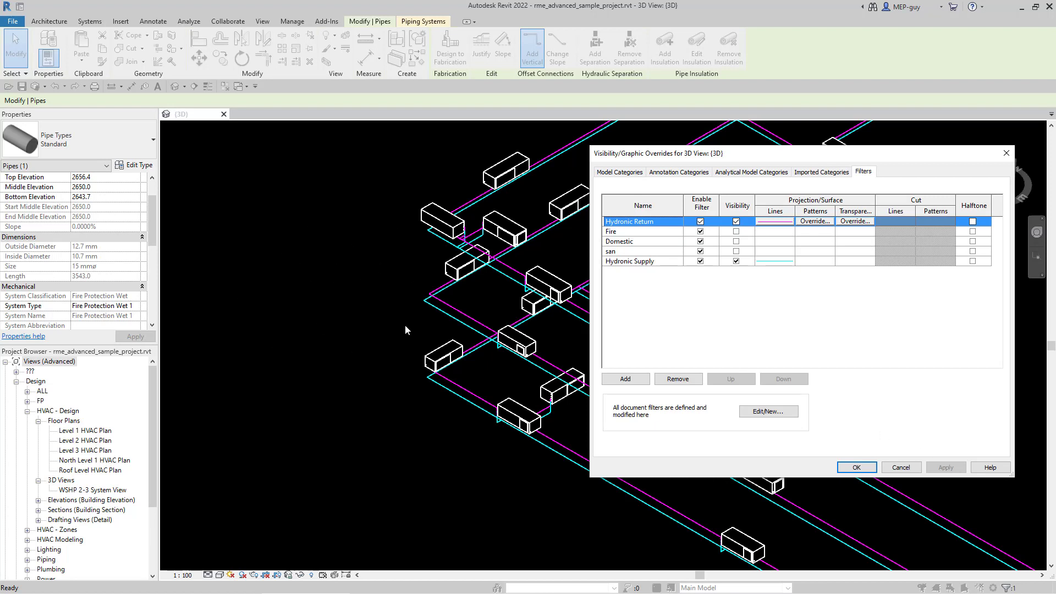
click(861, 466)
scroll(770, 447, down, 5)
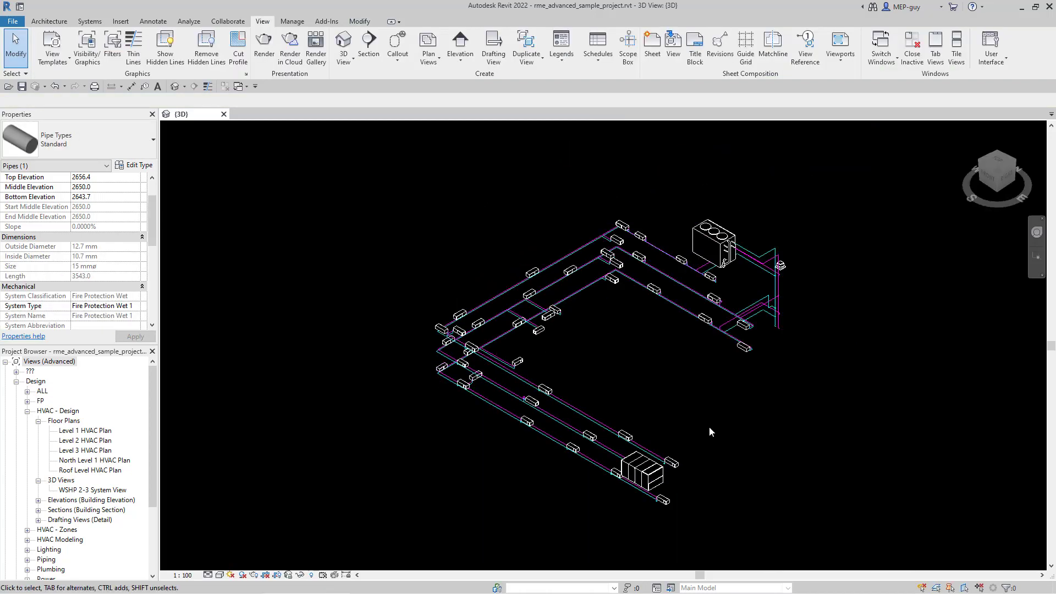
click(732, 354)
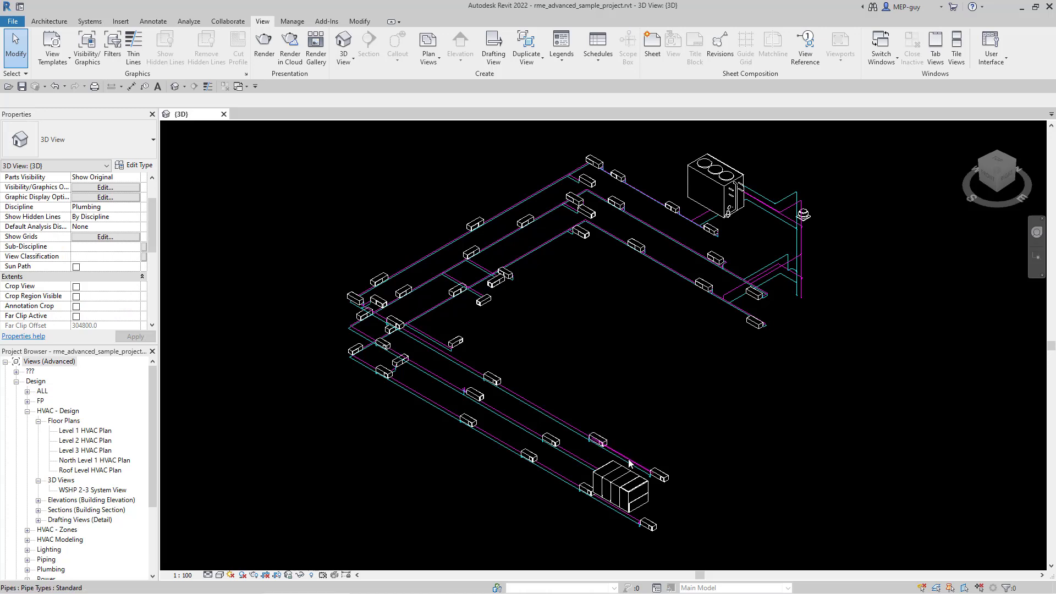
scroll(569, 417, up, 1)
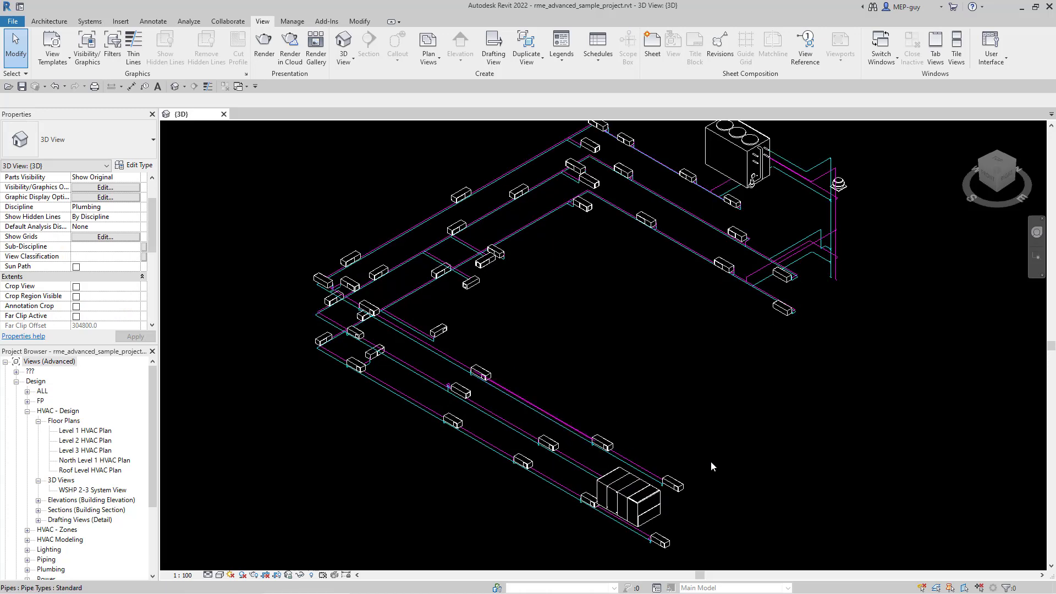
scroll(682, 456, down, 1)
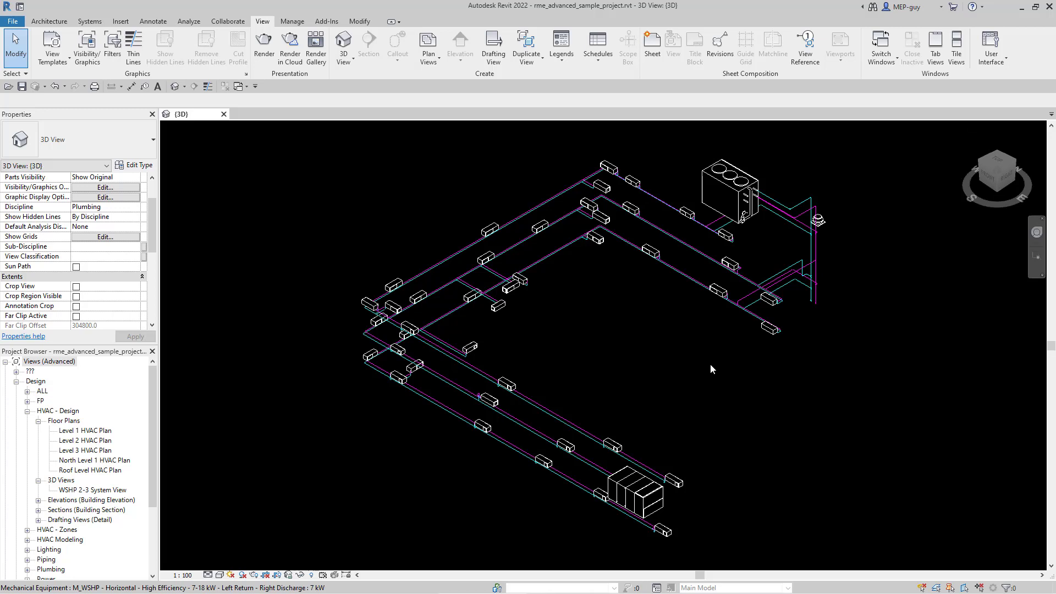
Create a view template named "Hydronic Supply and Return" from the current 3D view
click(53, 58)
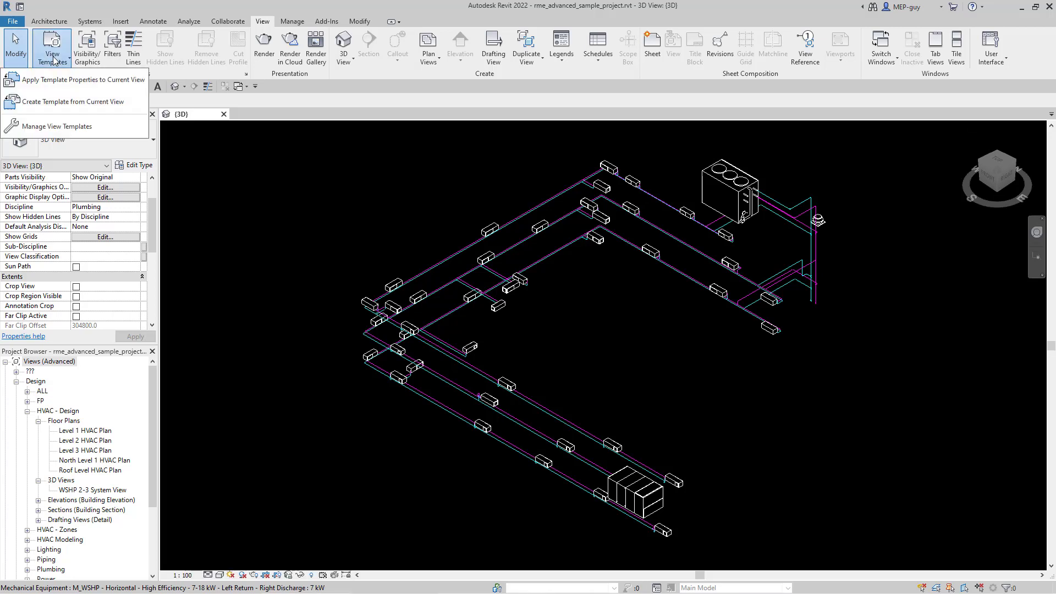
click(70, 102)
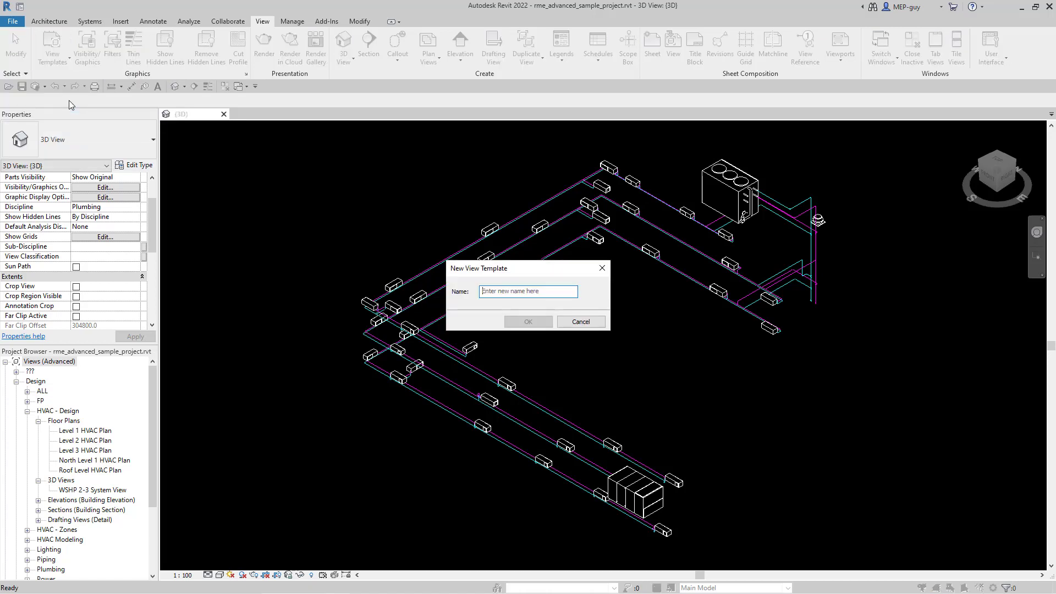
text(Hydronic Supply and Return)
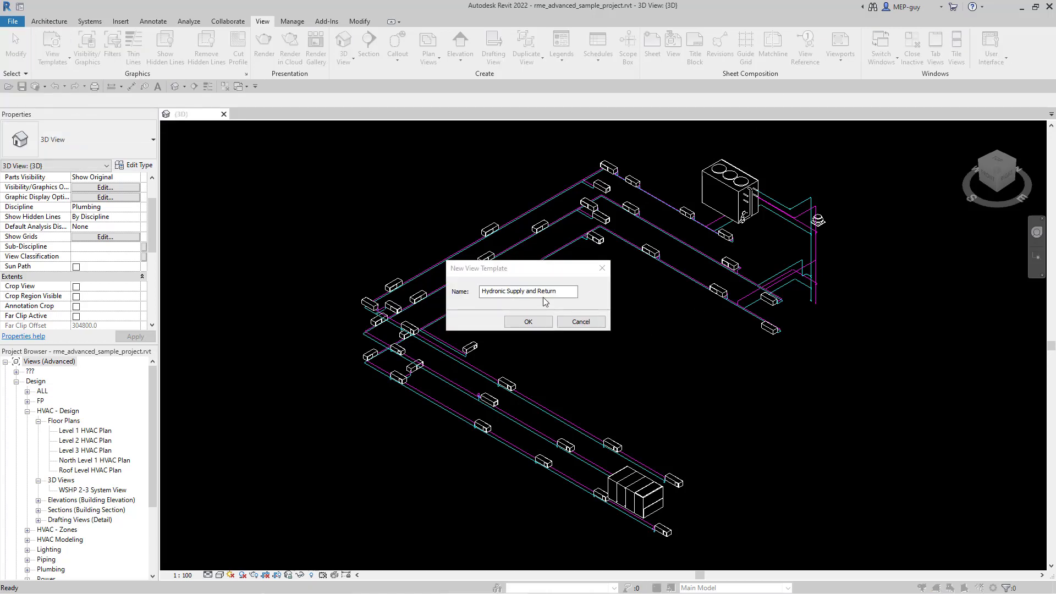
click(528, 322)
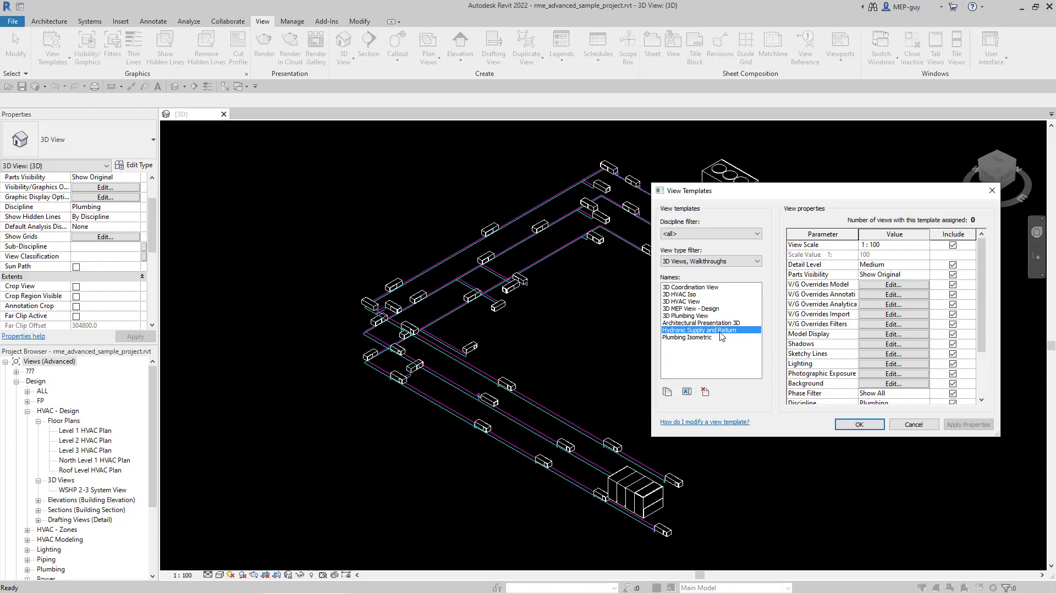
click(868, 424)
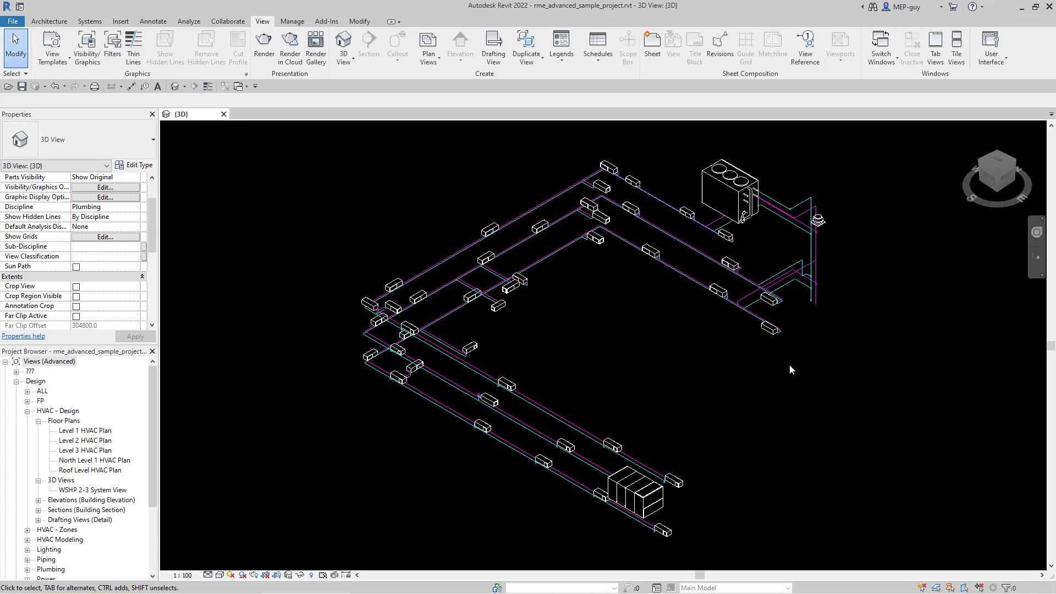
Assign the "Hydronic Supply and Return" view template to the current 3D view
scroll(94, 273, down, 3)
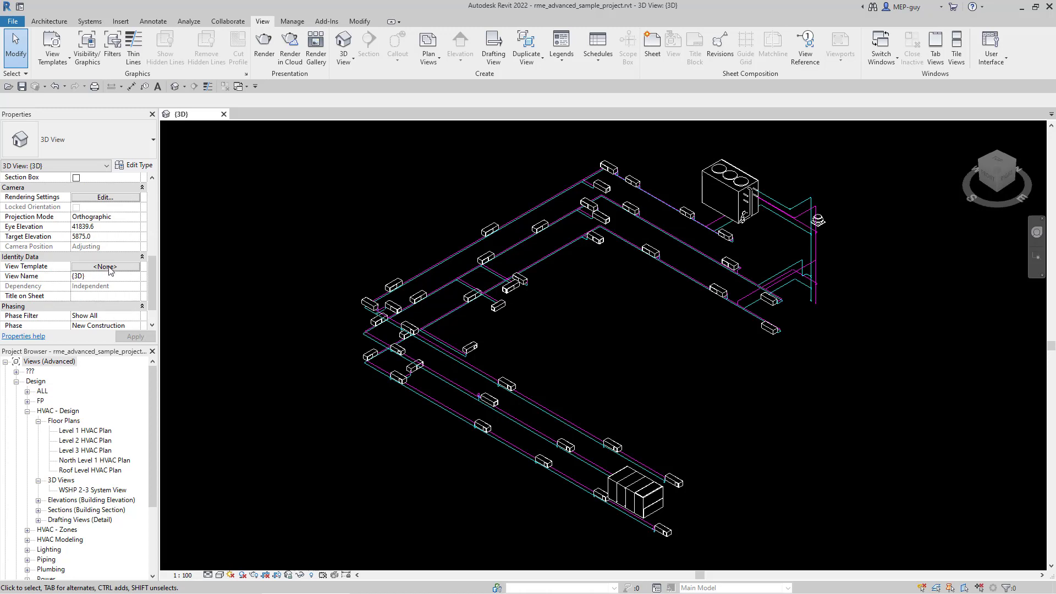
click(110, 268)
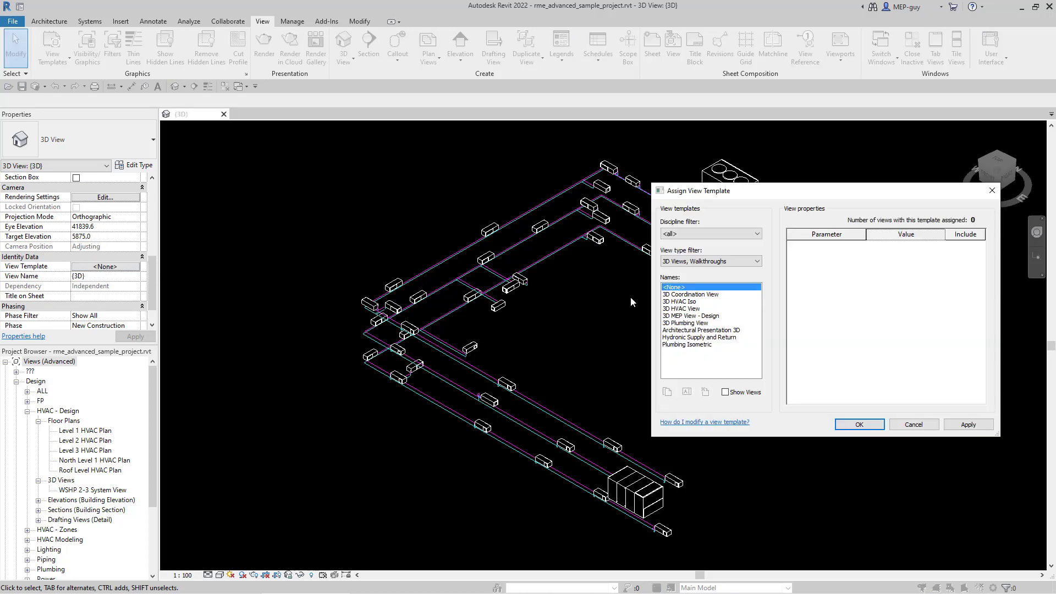
click(695, 338)
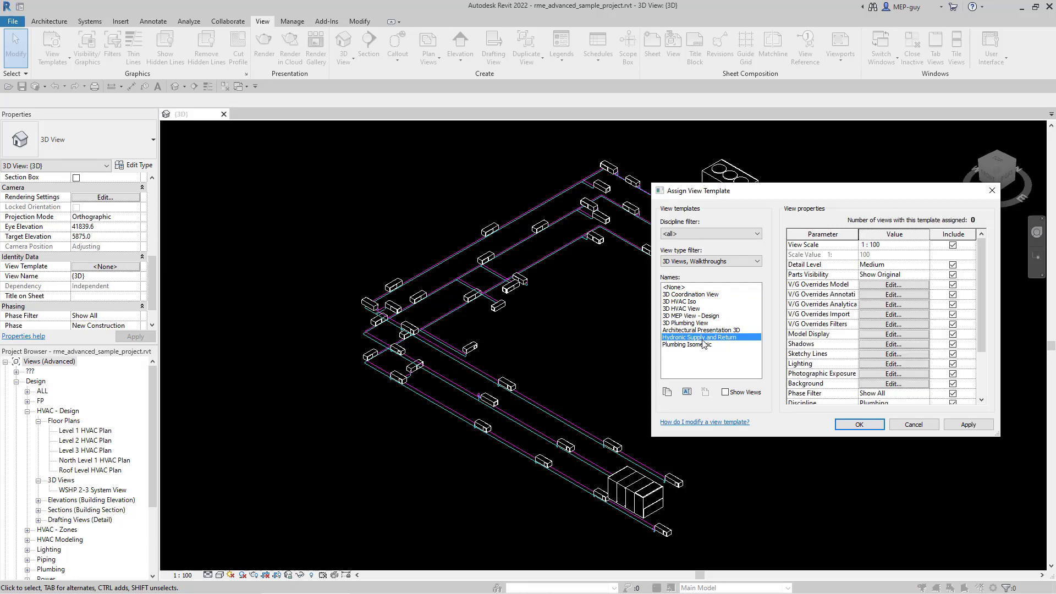
click(859, 424)
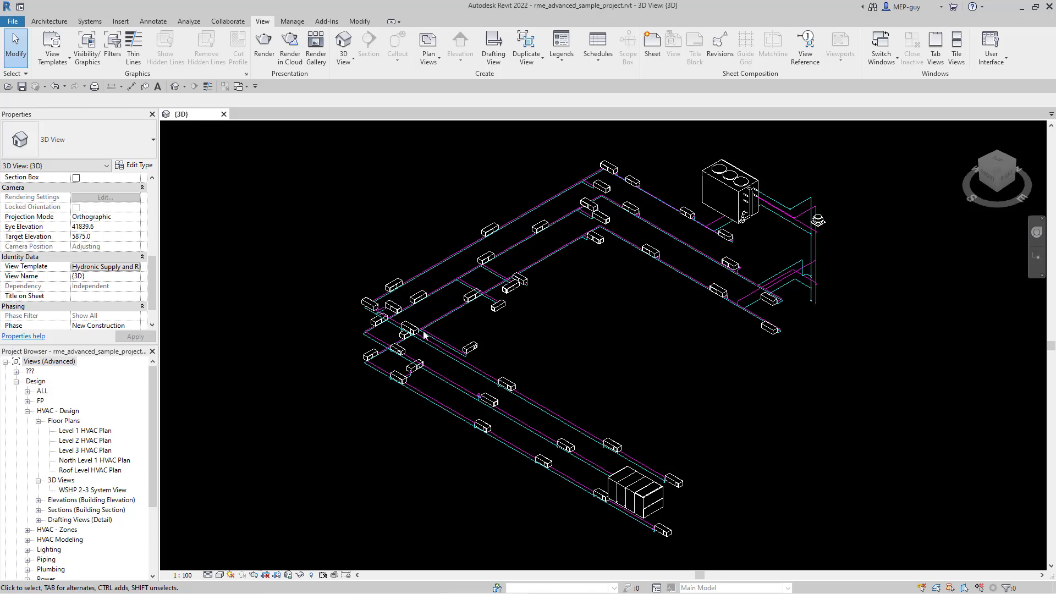
Rename the {3D} view under the uncategorised ??? views as "hydronic supply and return"
click(16, 372)
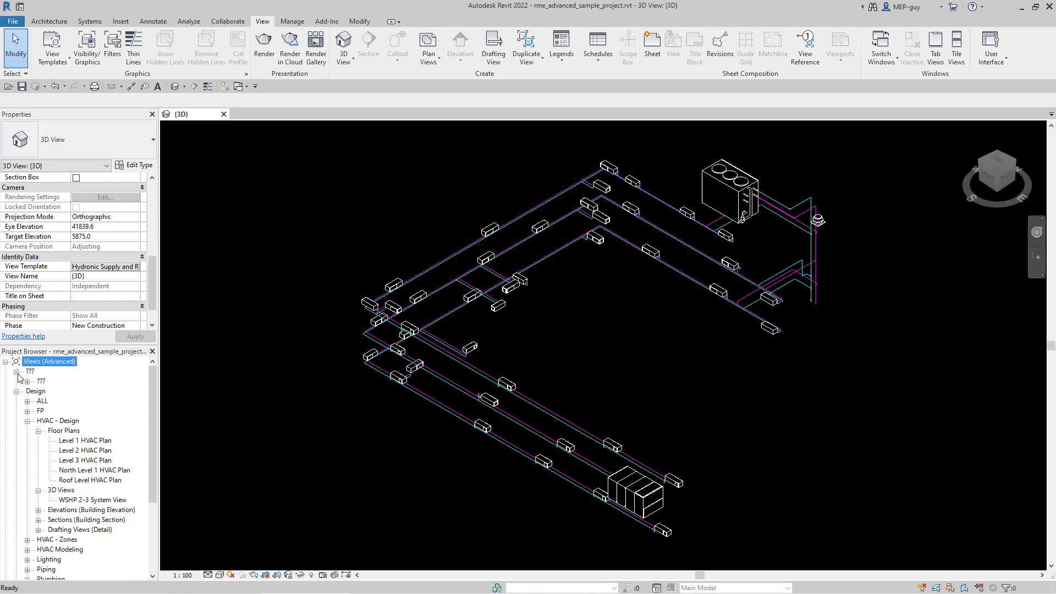
click(27, 381)
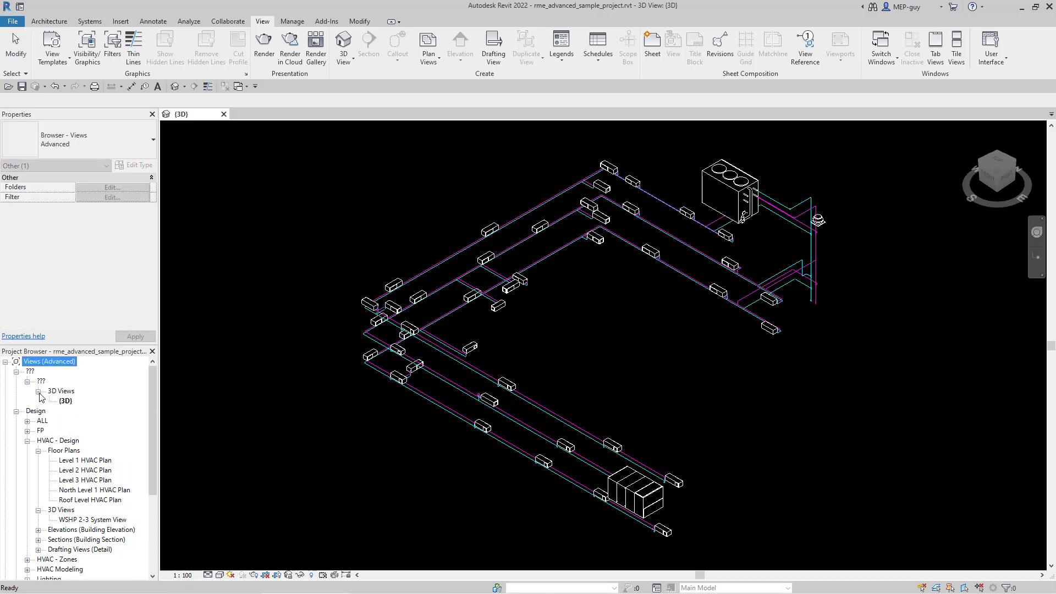
click(66, 402)
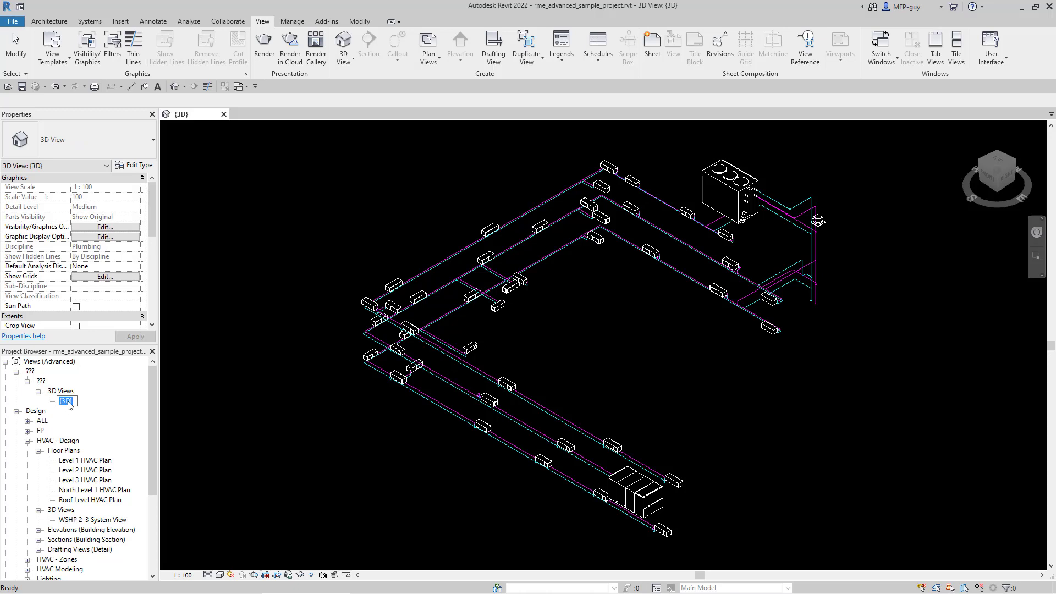
text(hydronic supply and return)
key(Return)
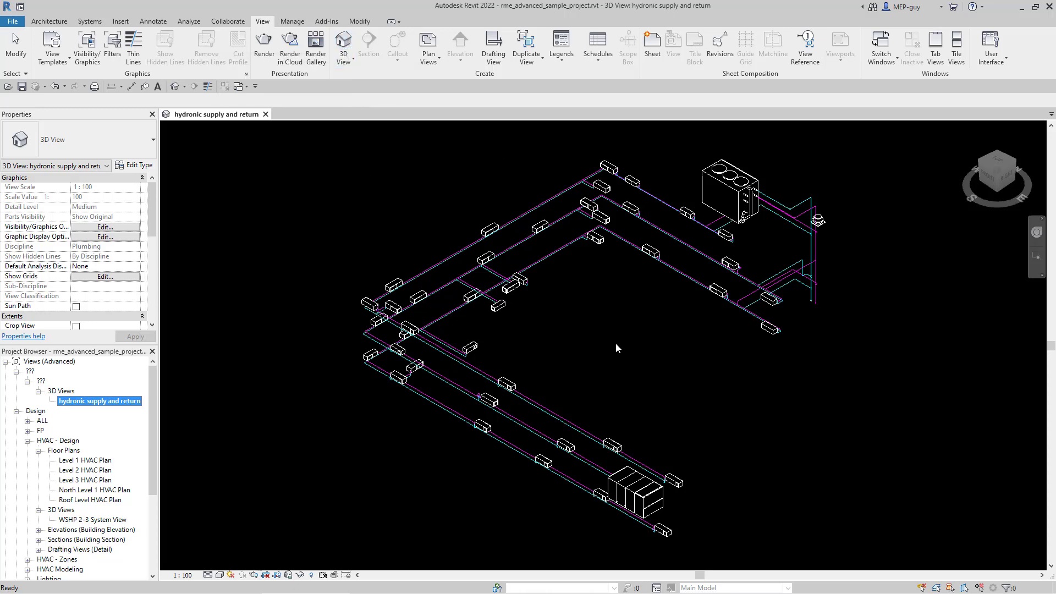
Create a new default 3D view and assign the "Hydronic Supply and Return" view template to it
click(347, 42)
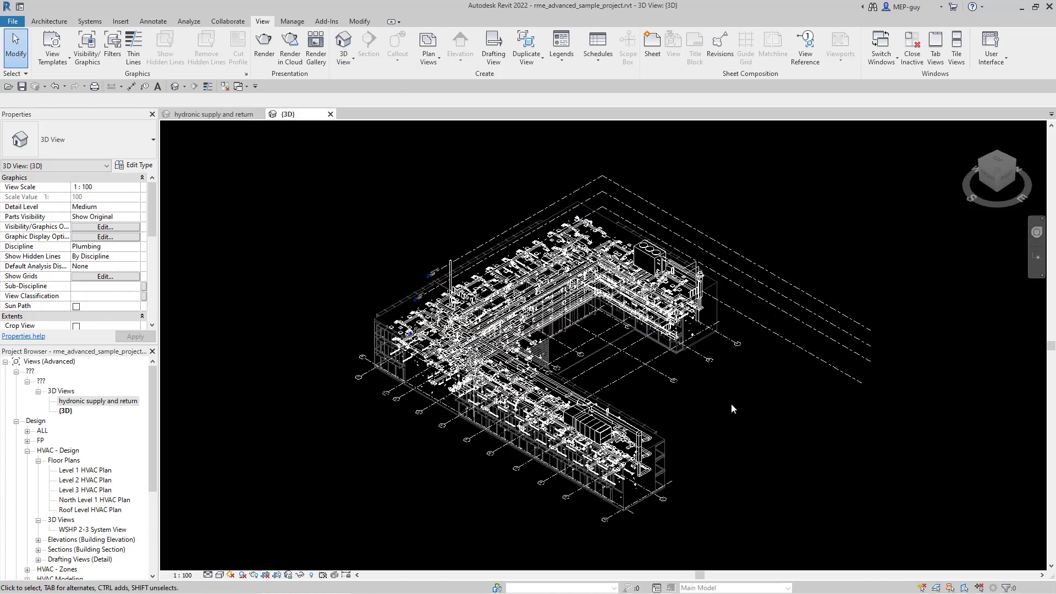
scroll(117, 230, down, 5)
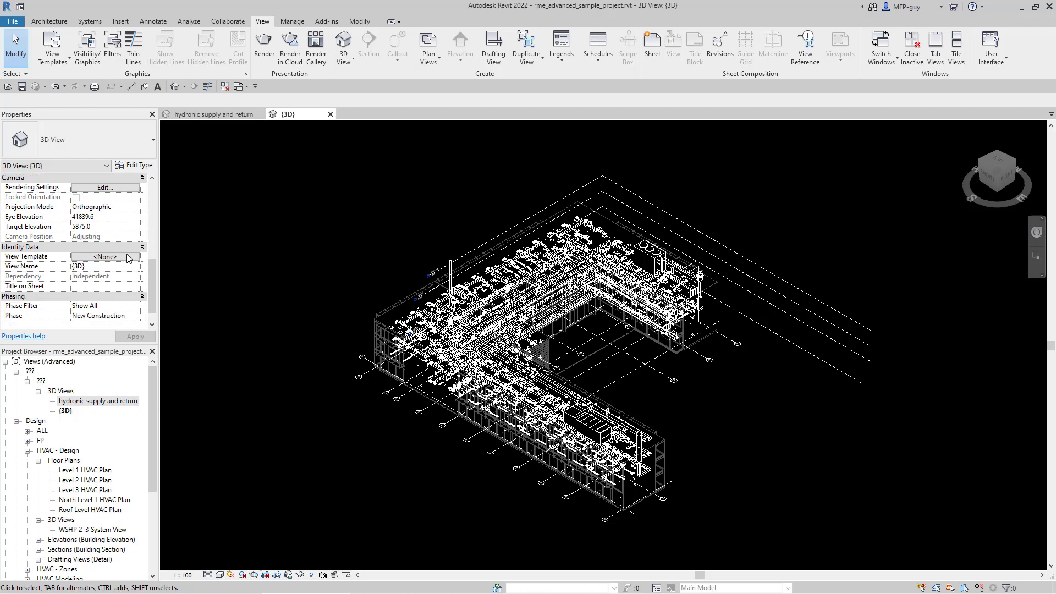
click(114, 258)
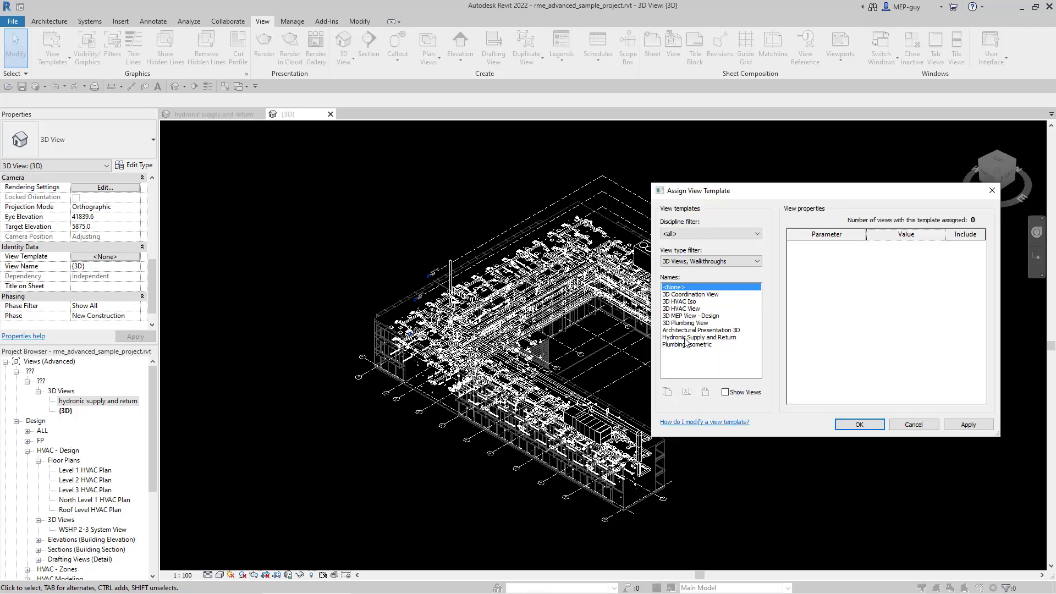
click(686, 338)
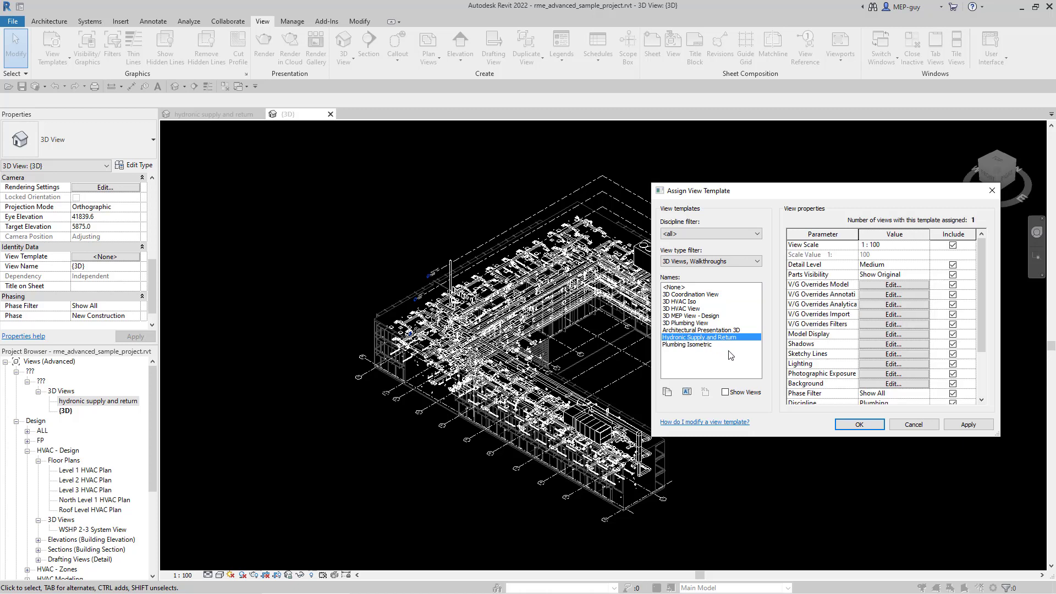
click(860, 425)
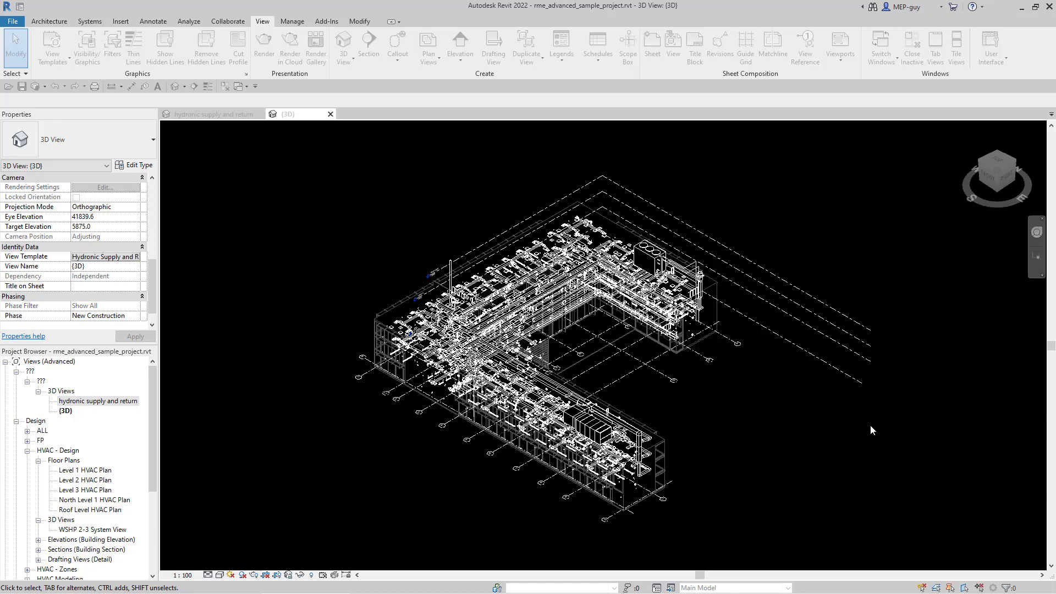
Switch back to the "hydronic supply and return" view and reveal its hidden elements around the building's corner walls
click(210, 113)
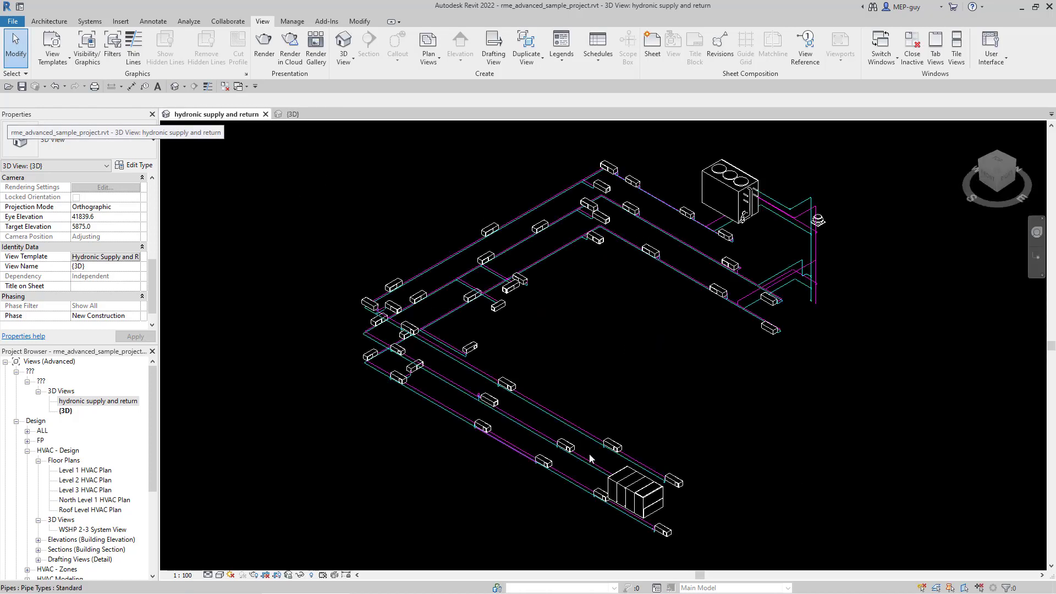
scroll(522, 459, down, 1)
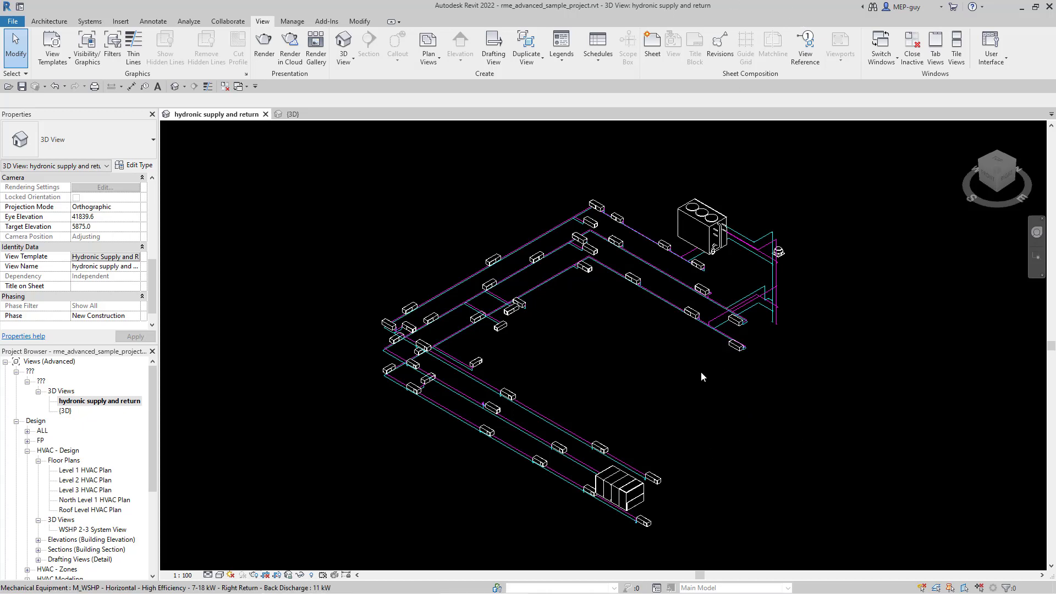
scroll(745, 404, up, 1)
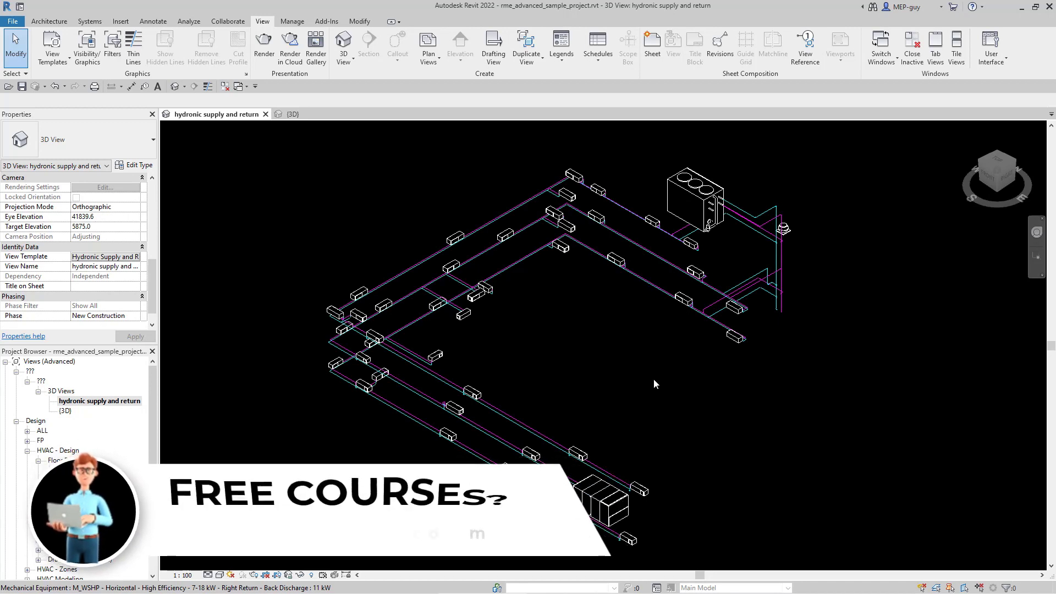
click(312, 575)
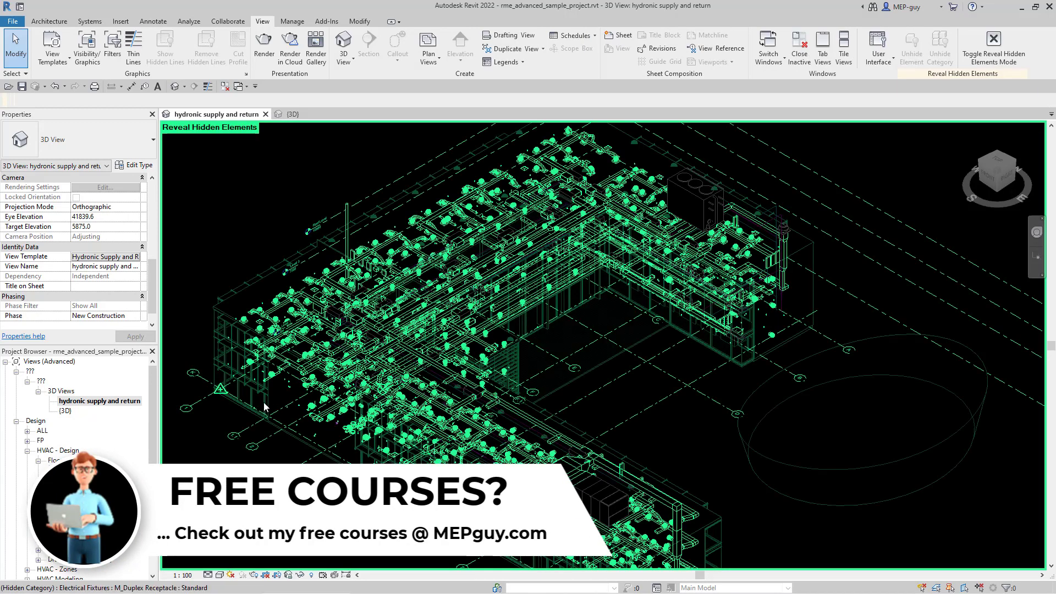
scroll(267, 398, up, 8)
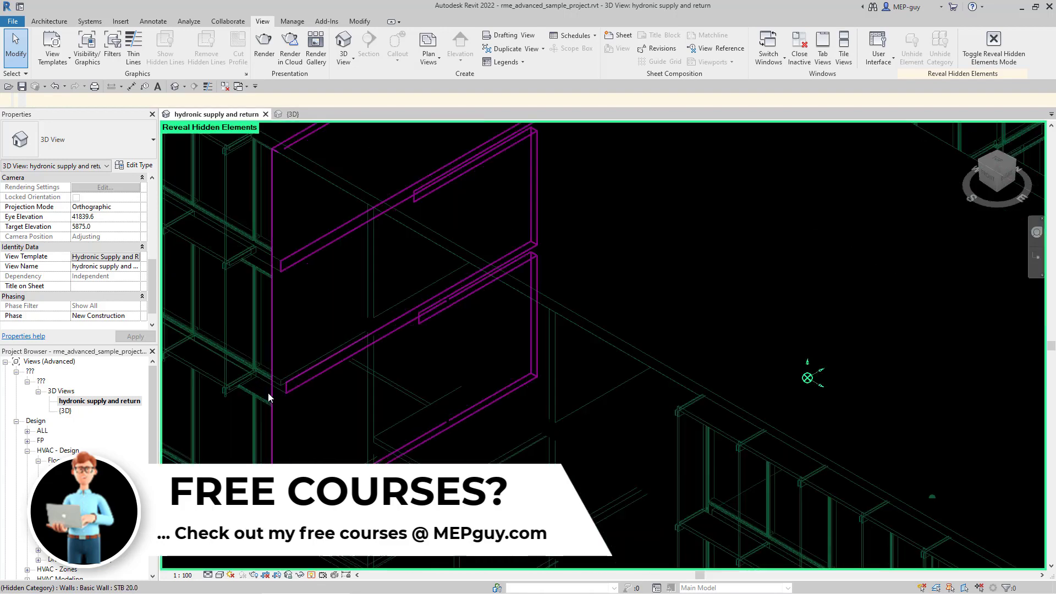
scroll(278, 380, down, 4)
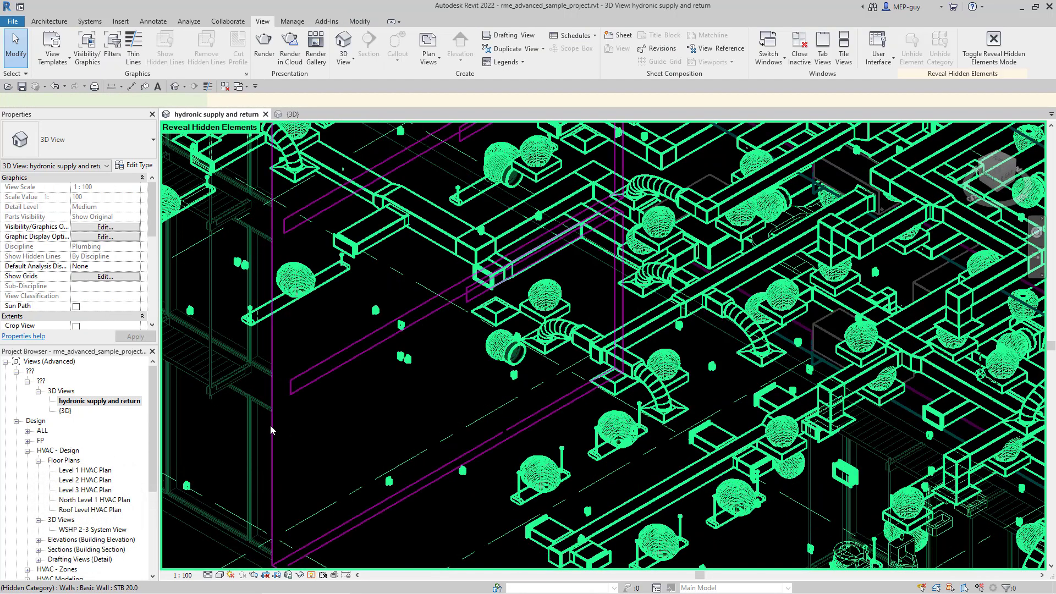
Inspect the Unhide in View options and instance properties of a hidden STB 20.0 basic wall
click(270, 426)
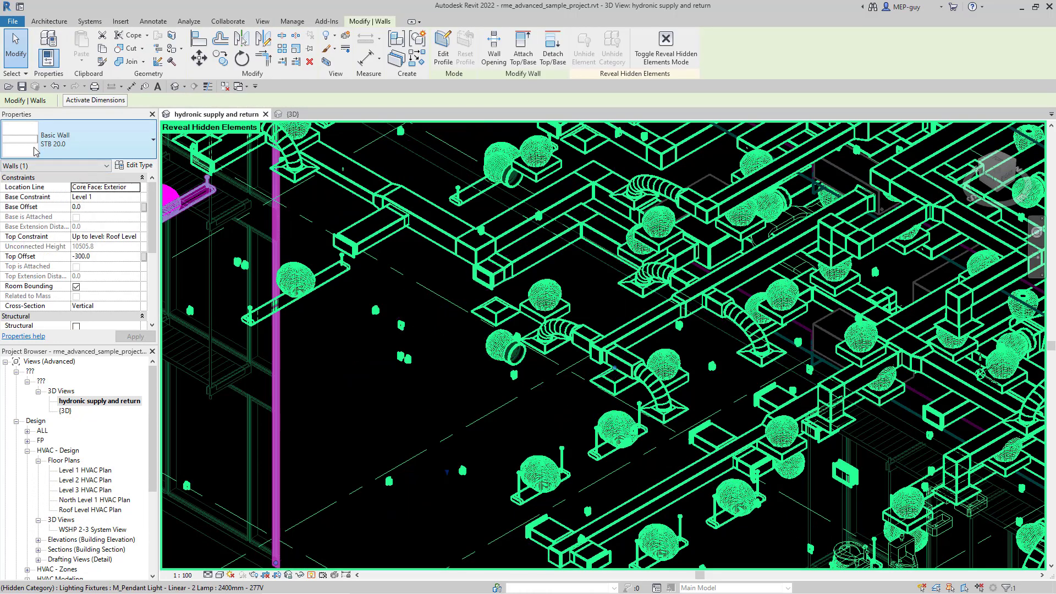
right_click(275, 337)
mouse_move(334, 116)
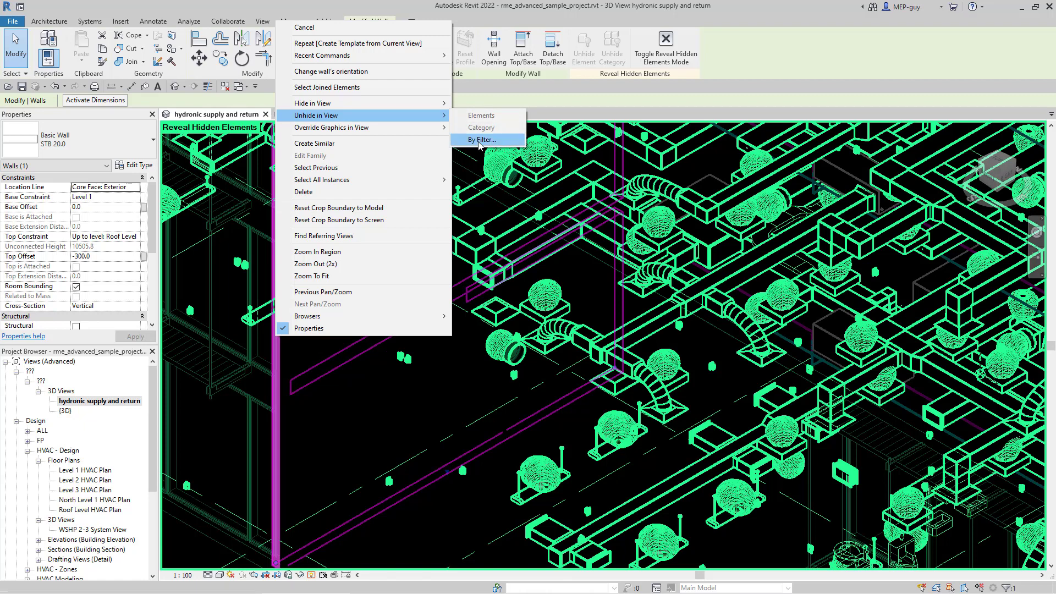
click(182, 258)
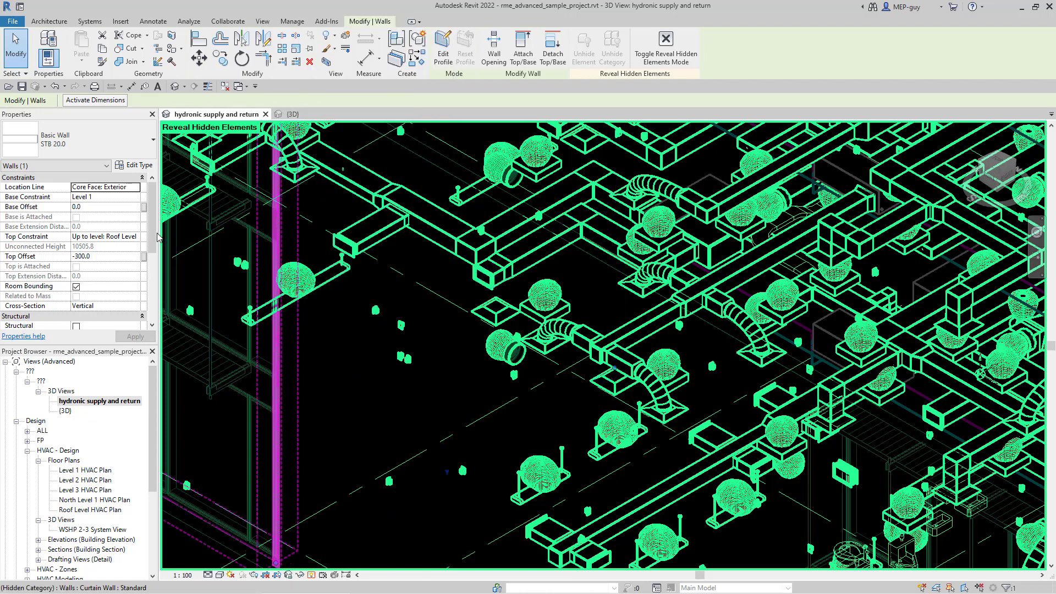
scroll(156, 323, down, 5)
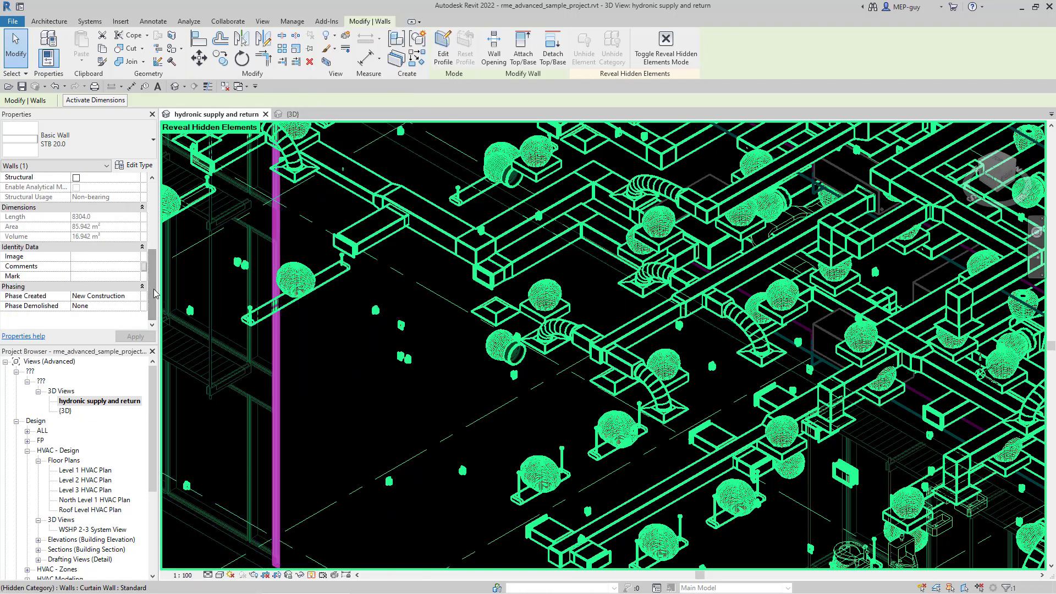
drag(154, 291, 170, 208)
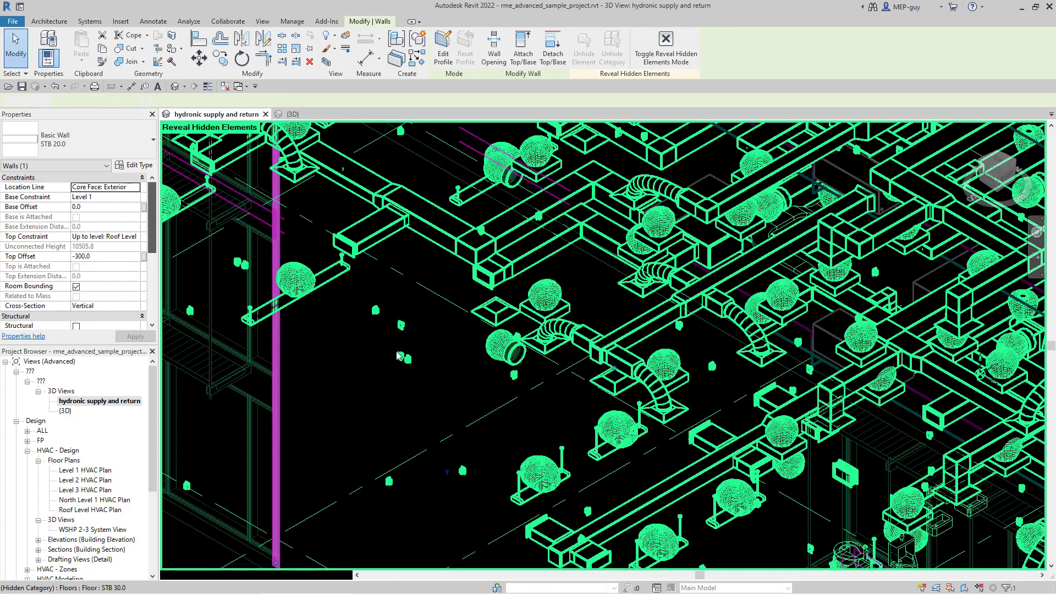
key(Escape)
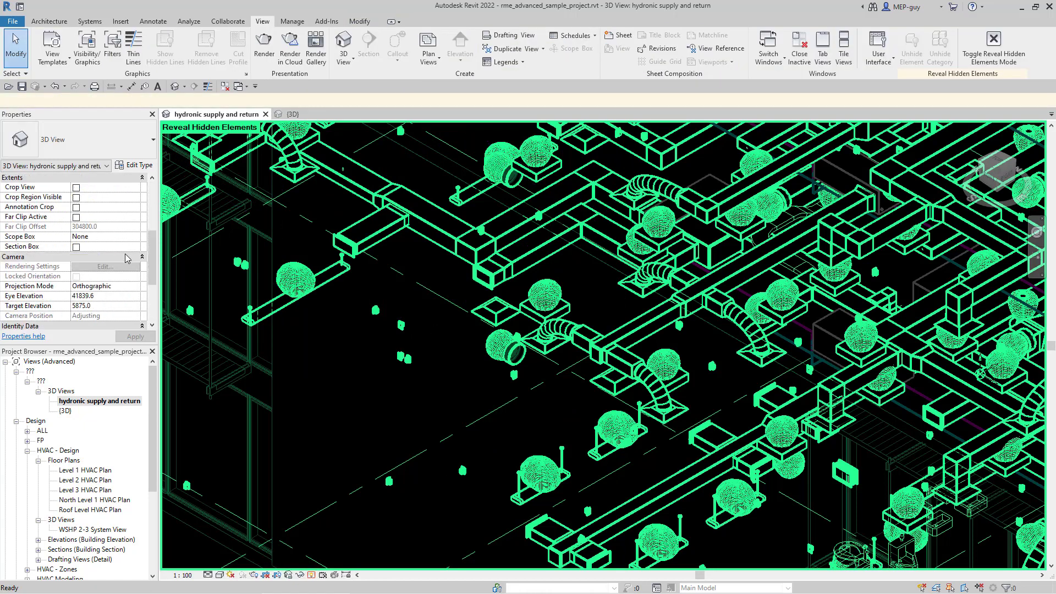
Check the view template assigned to the hydronic view and turn off Reveal Hidden Elements mode
scroll(127, 258, down, 2)
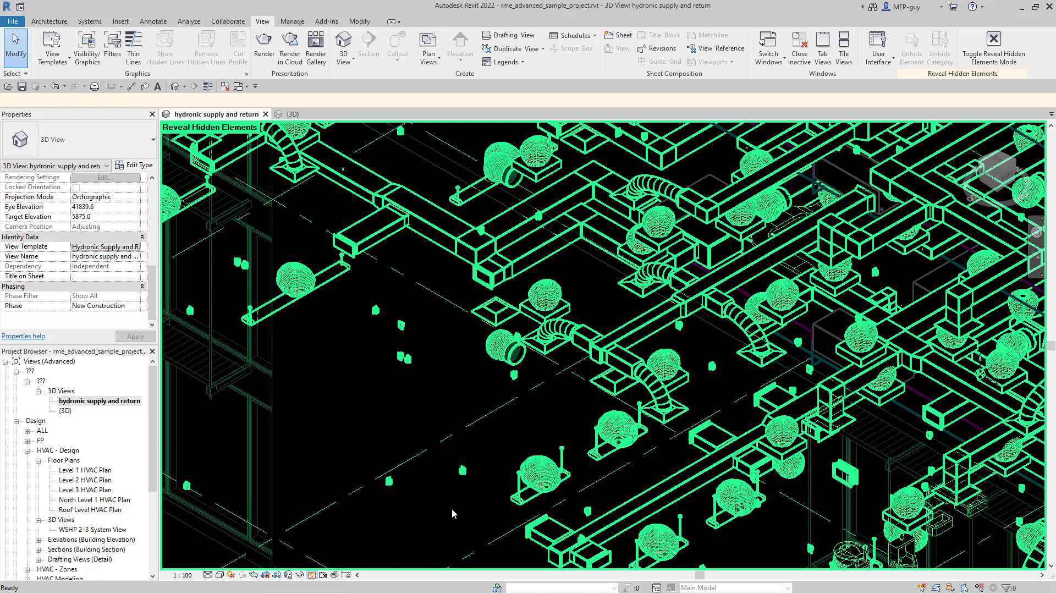
key(r)
key(h)
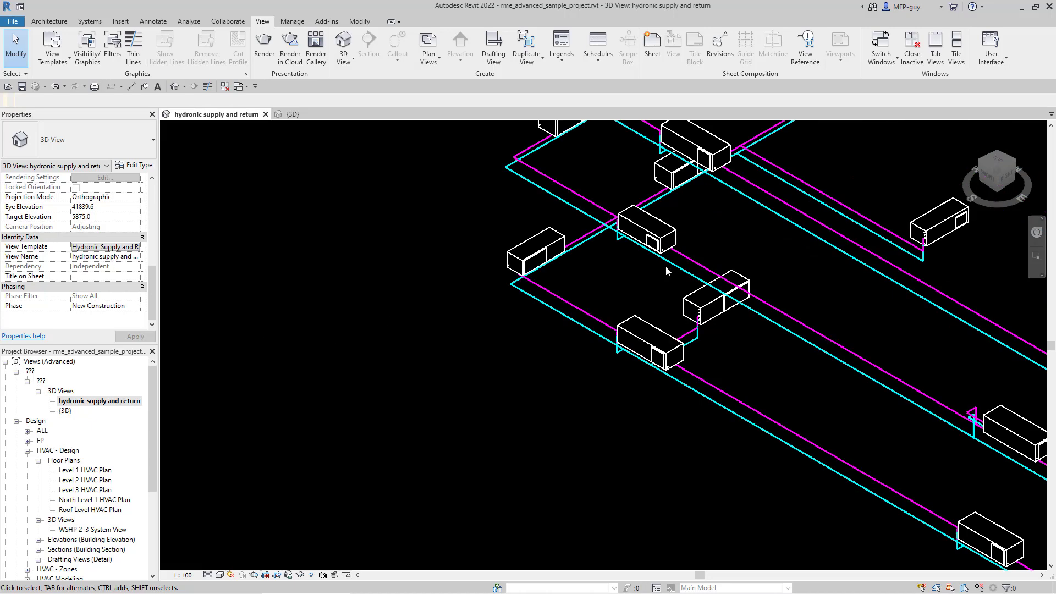
scroll(377, 365, down, 6)
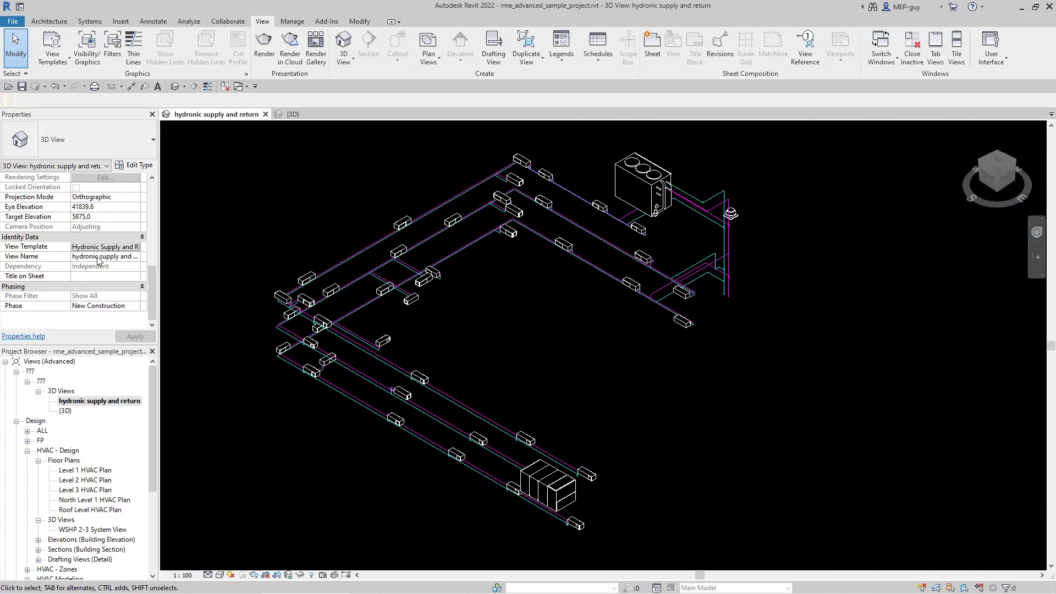
Turn on the Walls category in the model overrides of the "Hydronic Supply and Return" template and apply it
key(v)
key(t)
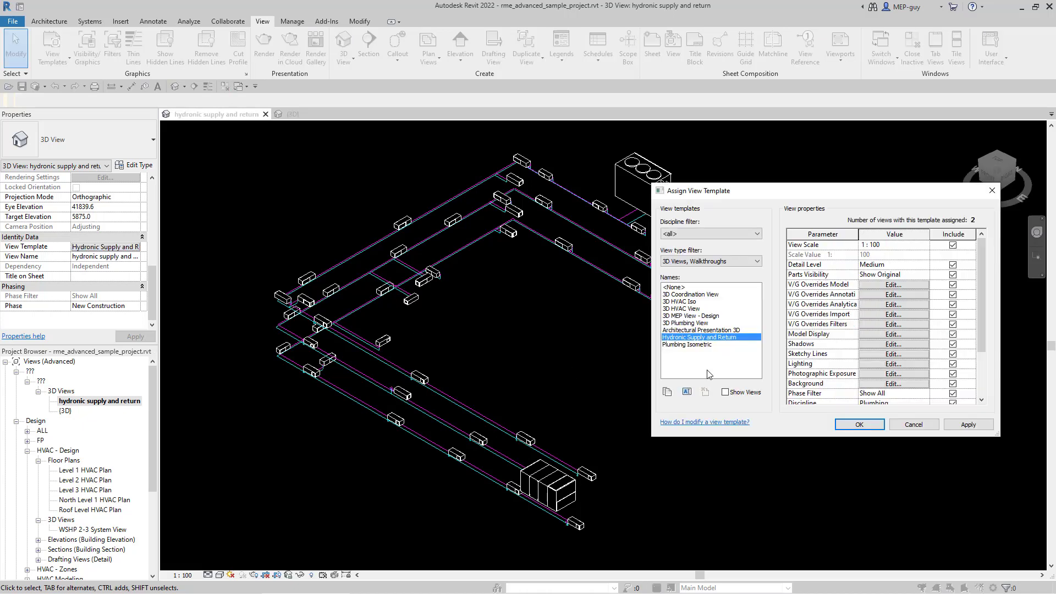
click(899, 286)
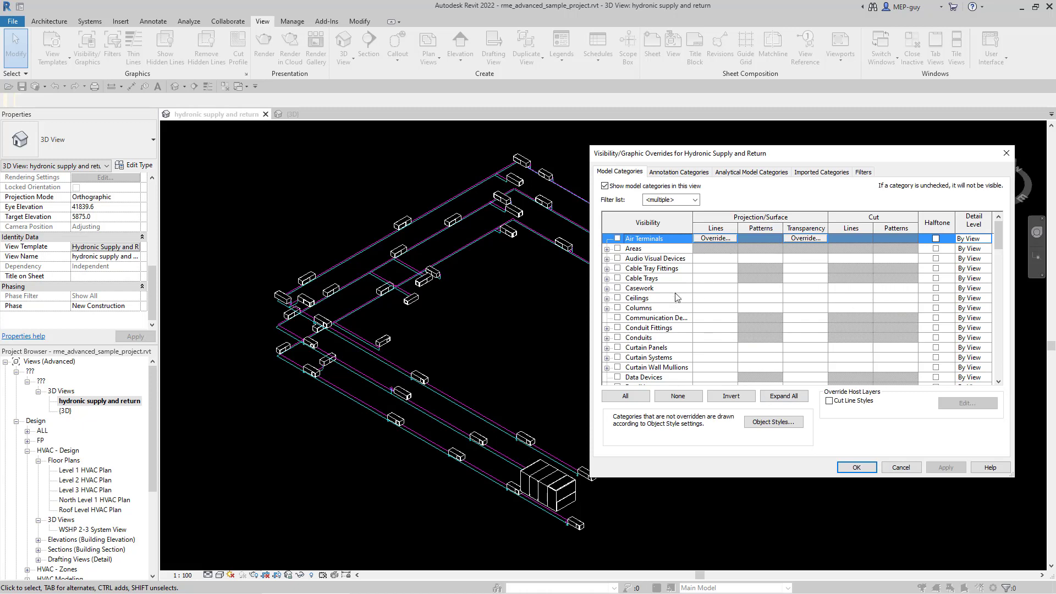
click(662, 279)
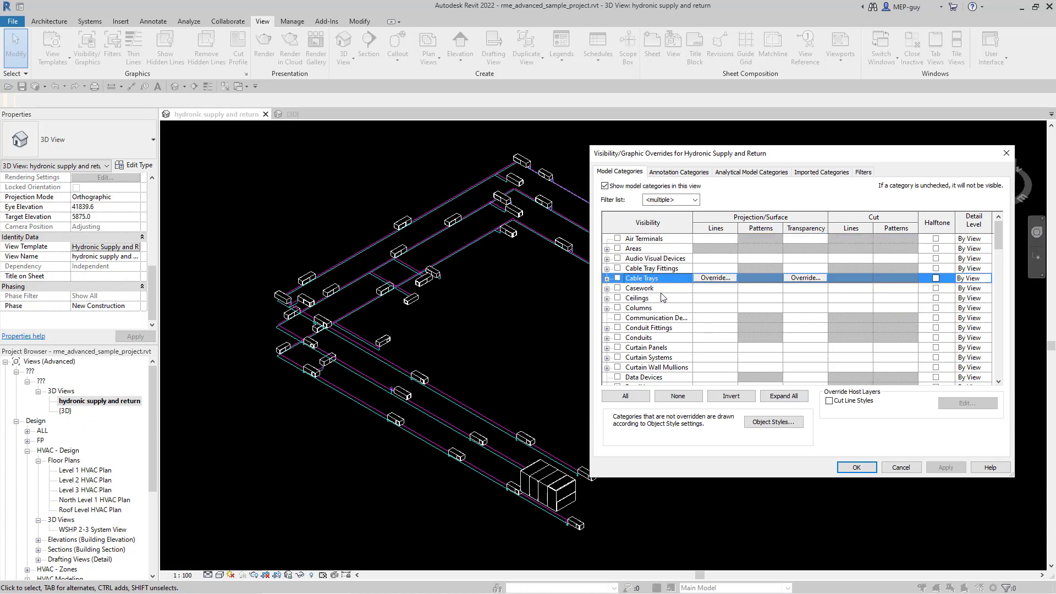
key(w)
scroll(674, 324, down, 1)
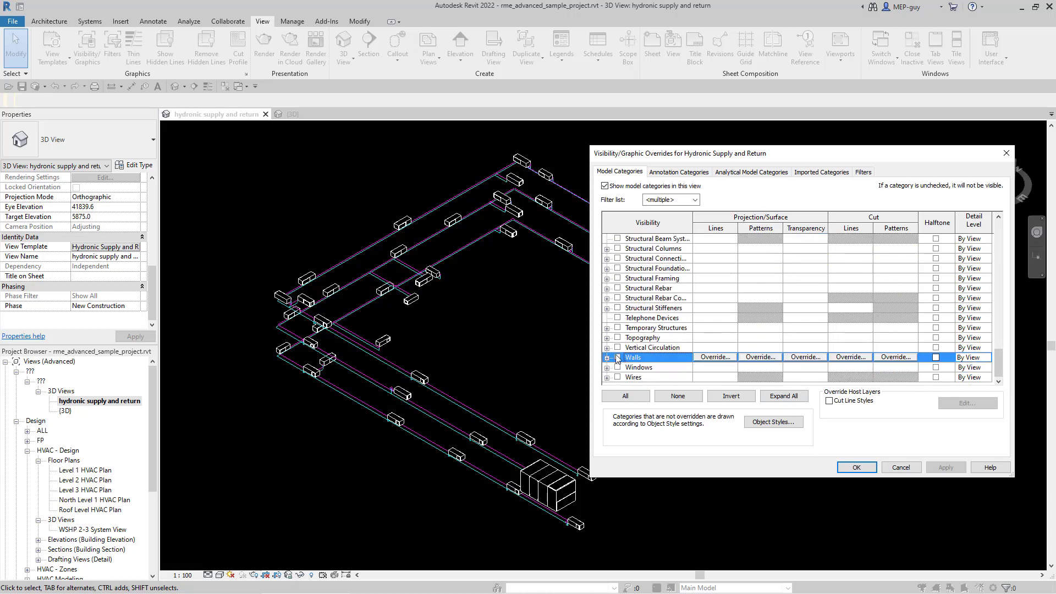
click(617, 357)
click(864, 472)
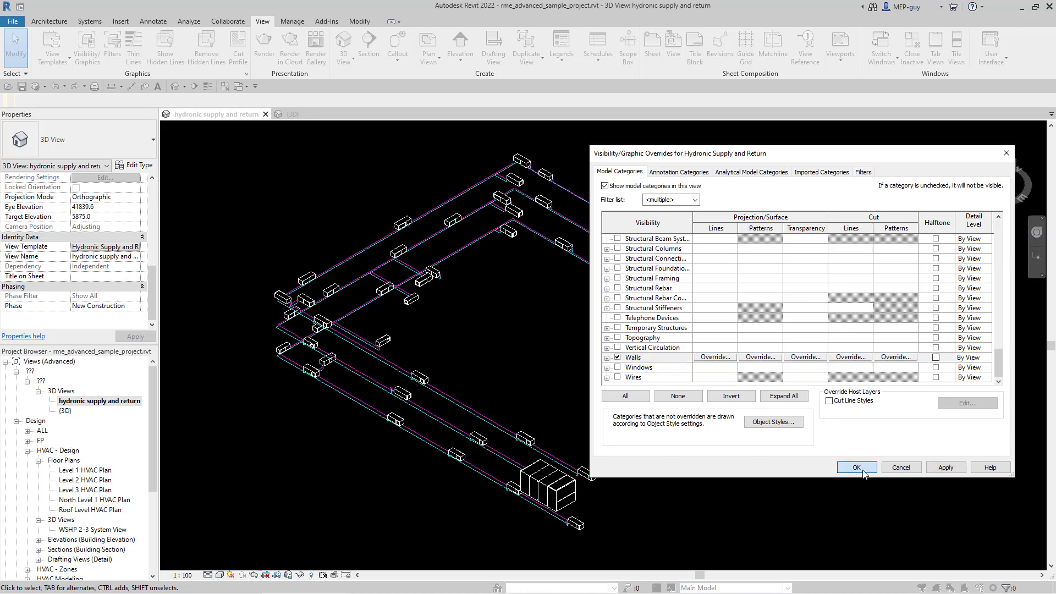
click(859, 426)
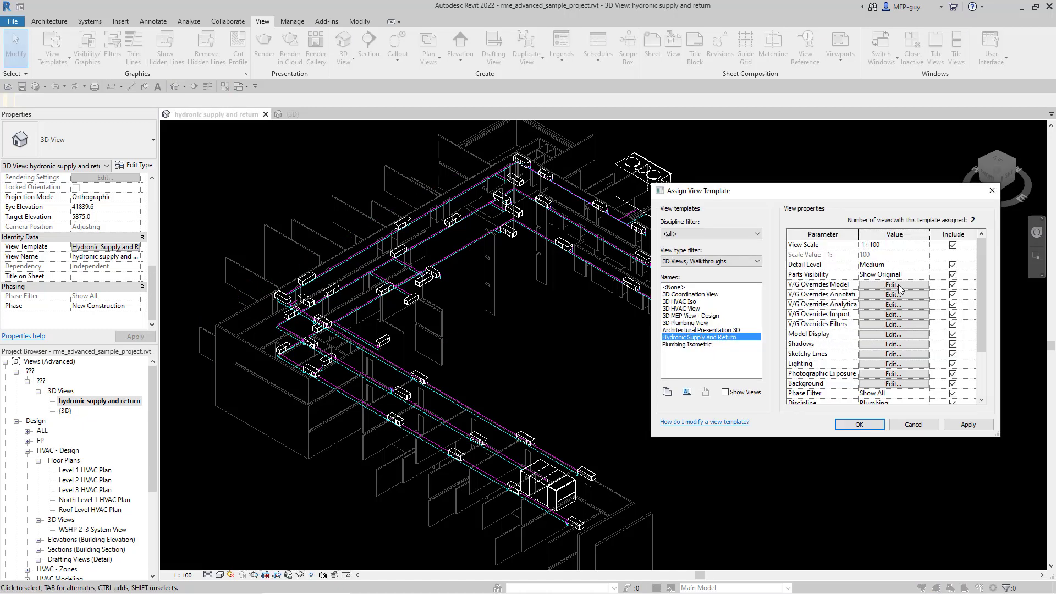
Turn on the Floors category in the model overrides of the "Hydronic Supply and Return" template and apply it
key(space)
click(653, 308)
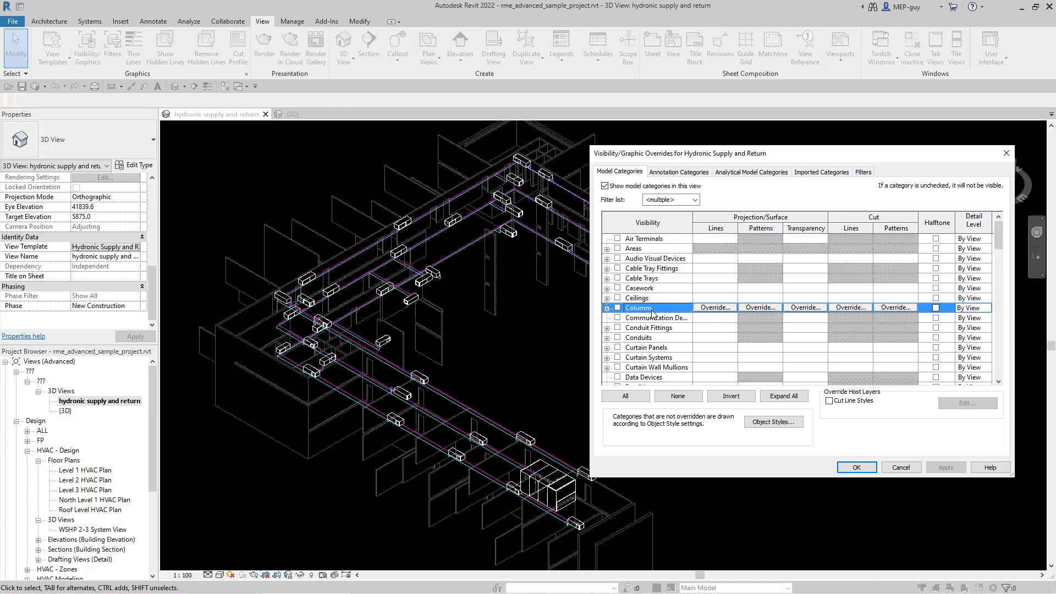
scroll(653, 313, up, 2)
scroll(657, 327, down, 3)
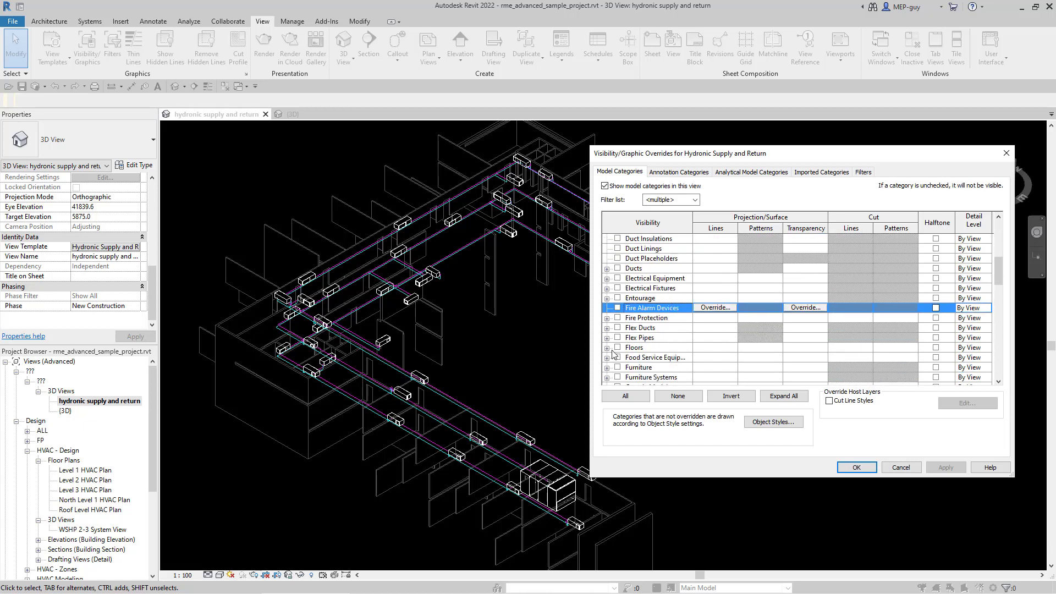
click(618, 348)
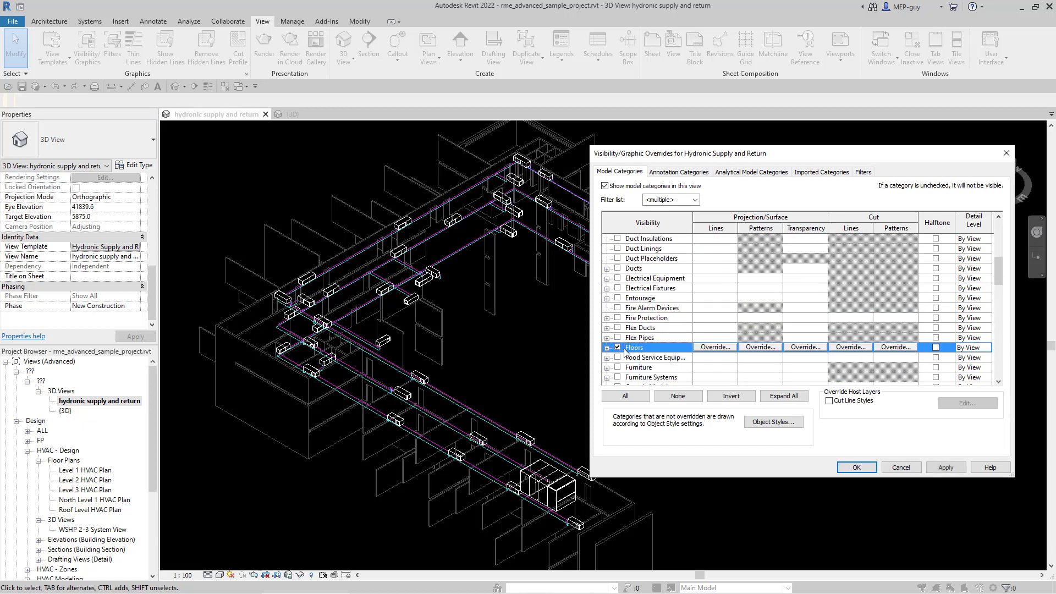
click(861, 467)
click(860, 426)
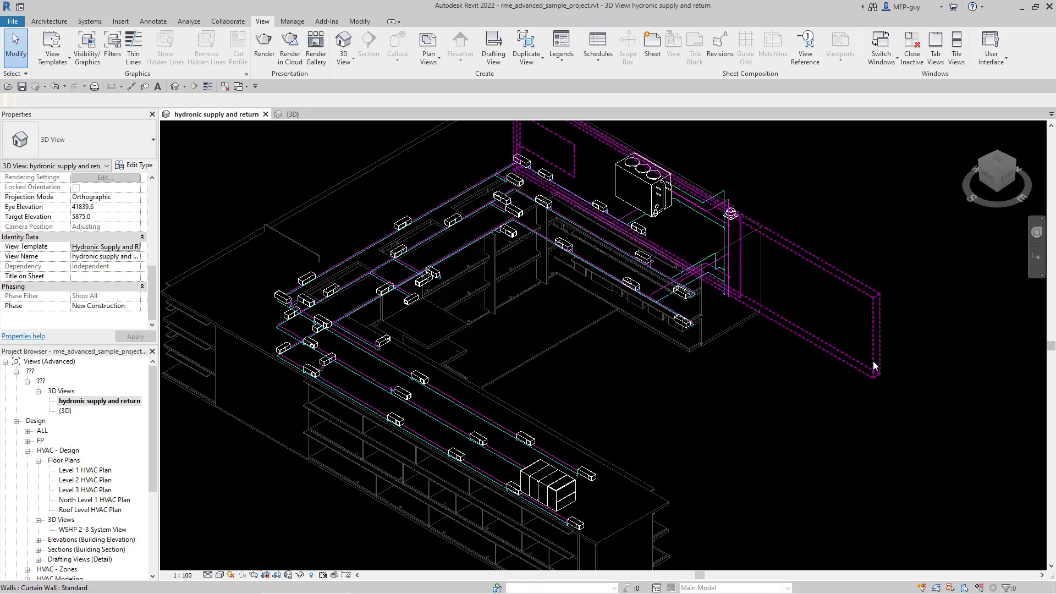
Exclude the Discipline parameter from the "Hydronic Supply and Return" view template and apply the change
scroll(875, 362, down, 1)
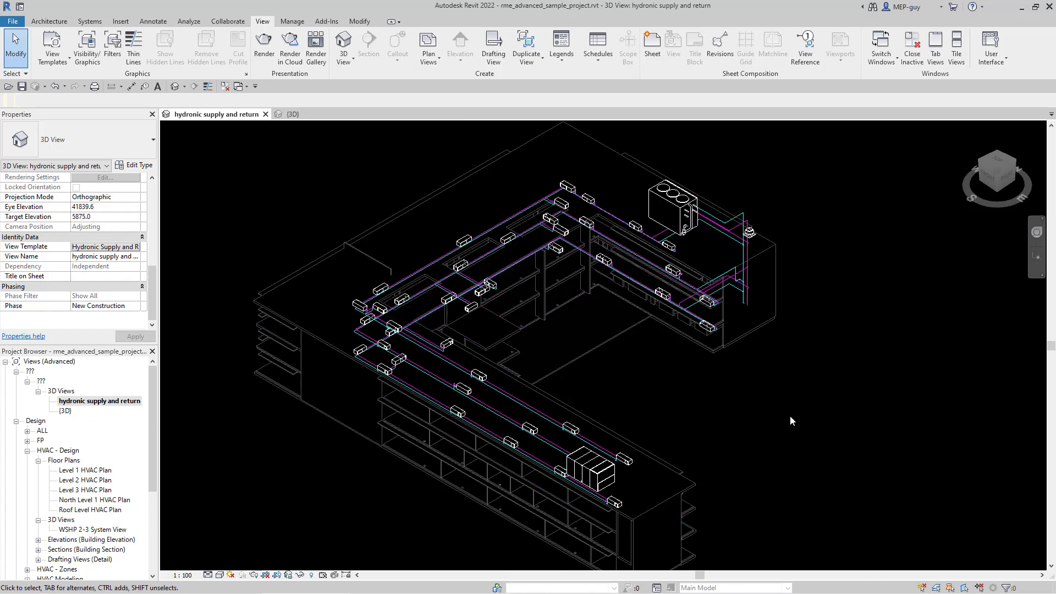
scroll(919, 341, down, 1)
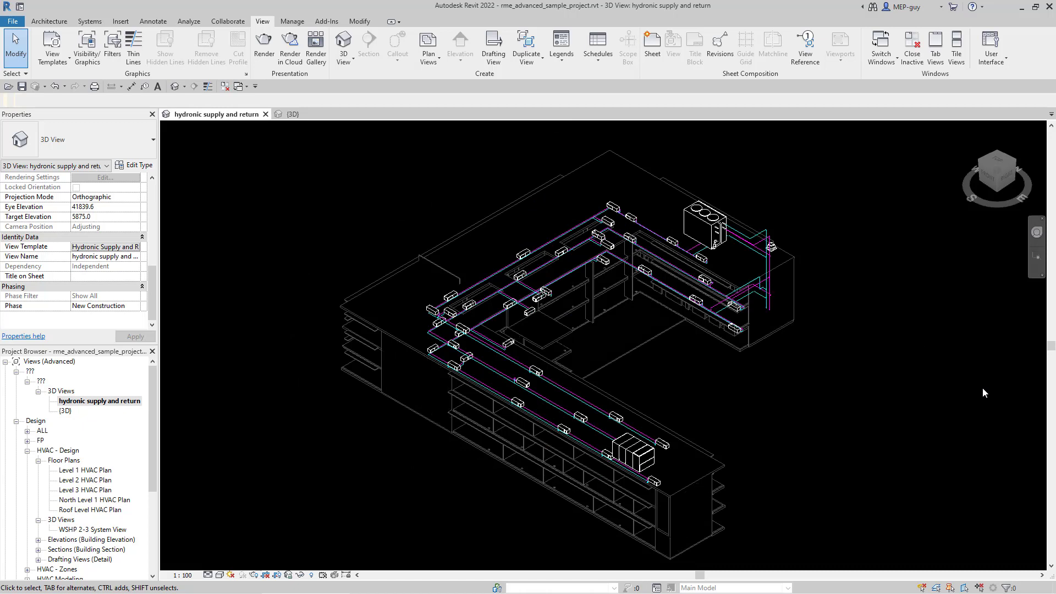
scroll(121, 252, up, 3)
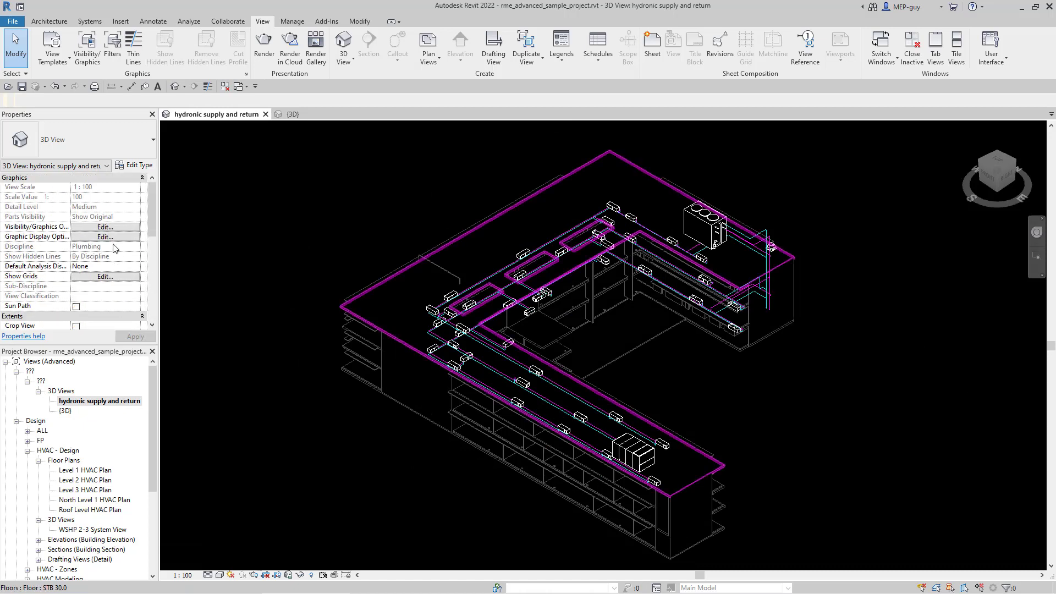
scroll(93, 228, down, 3)
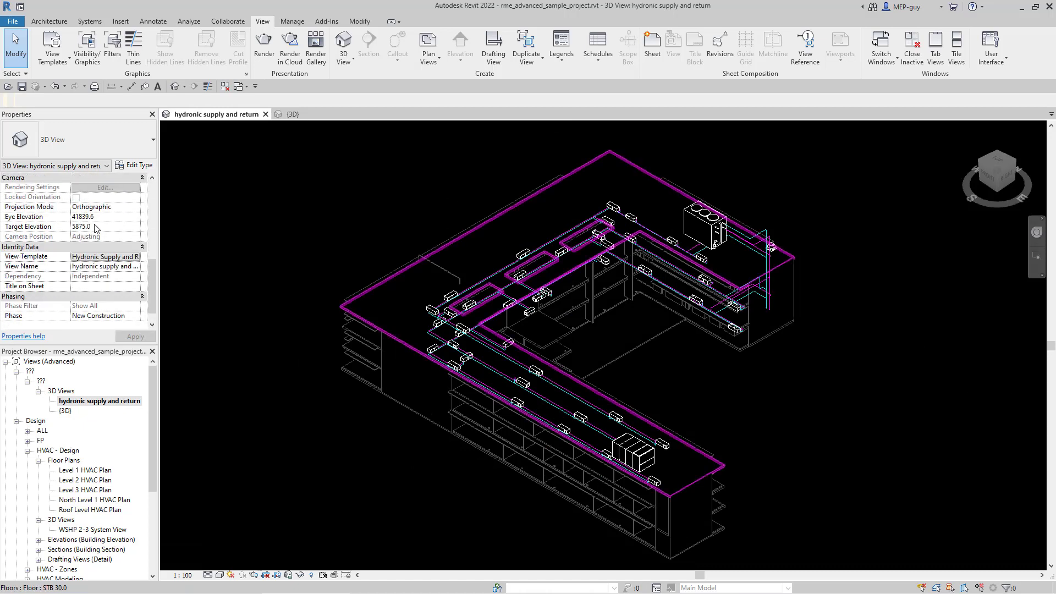
click(105, 257)
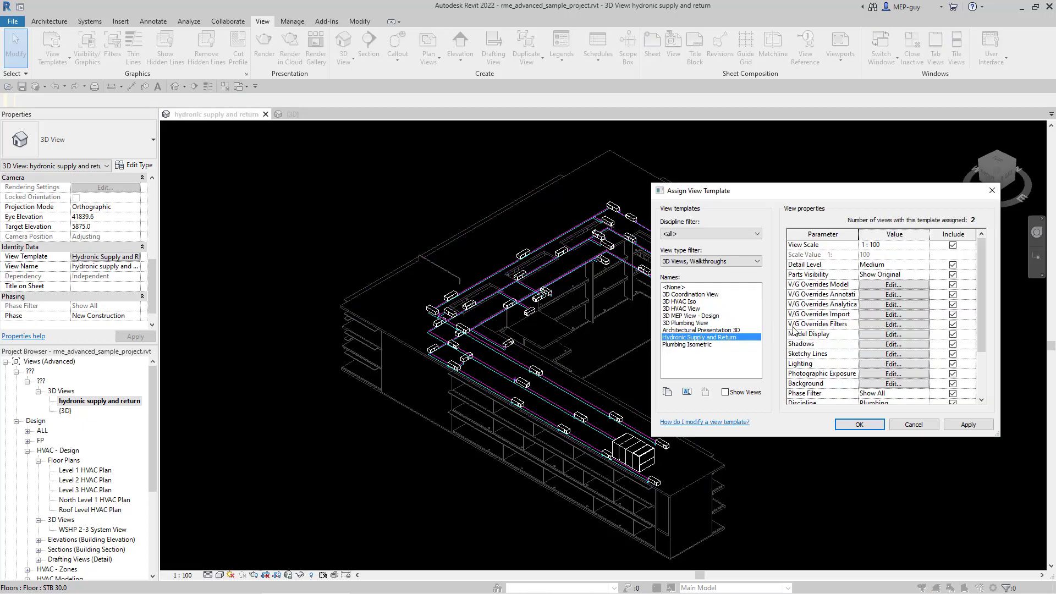
scroll(935, 295, down, 2)
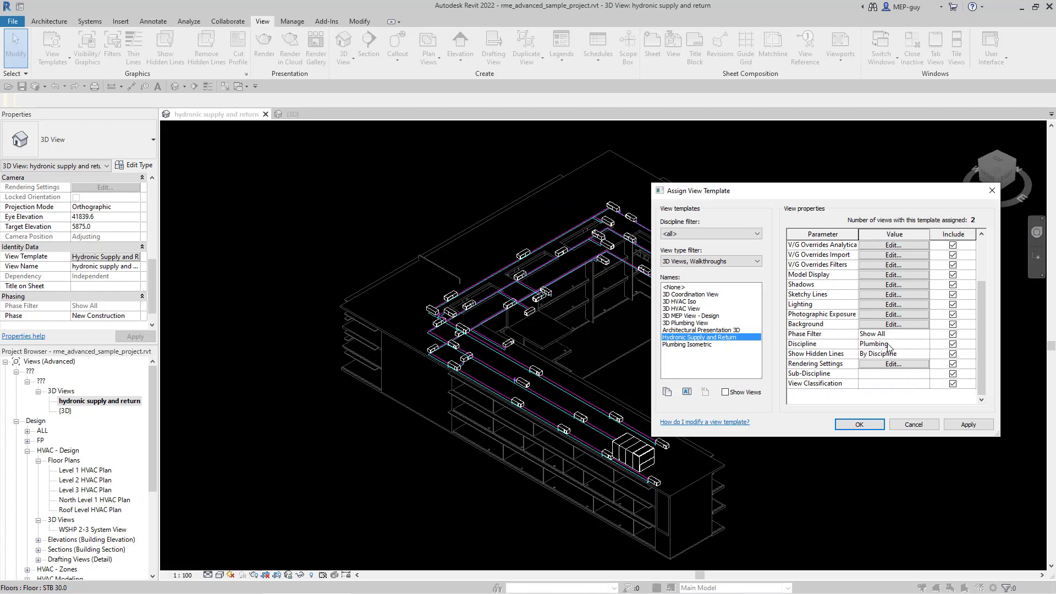
click(953, 345)
click(859, 425)
Set the discipline of the hydronic supply and return view to Coordination
scroll(117, 288, up, 10)
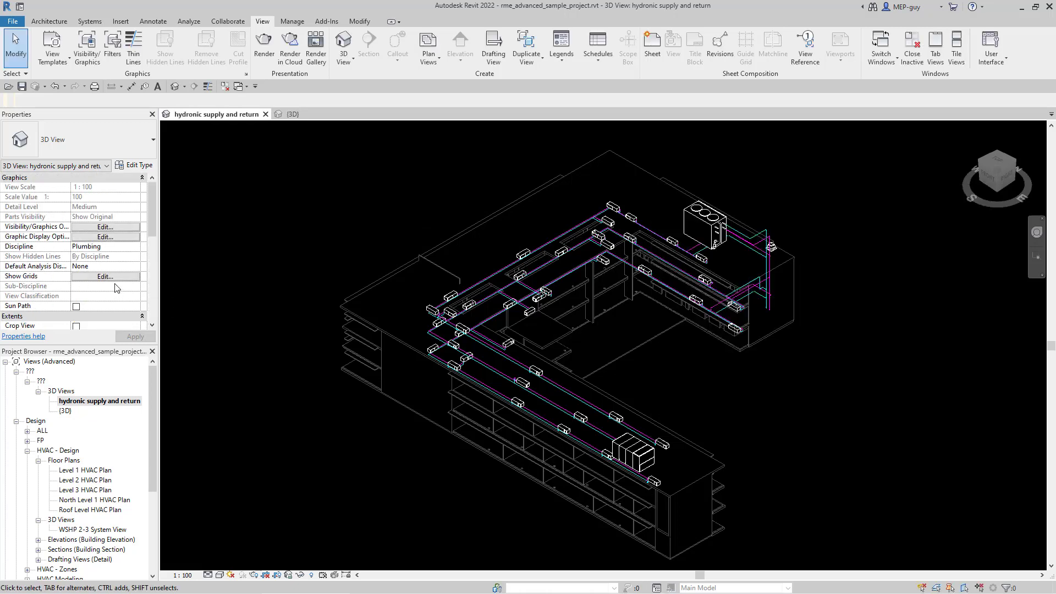
click(122, 249)
click(137, 248)
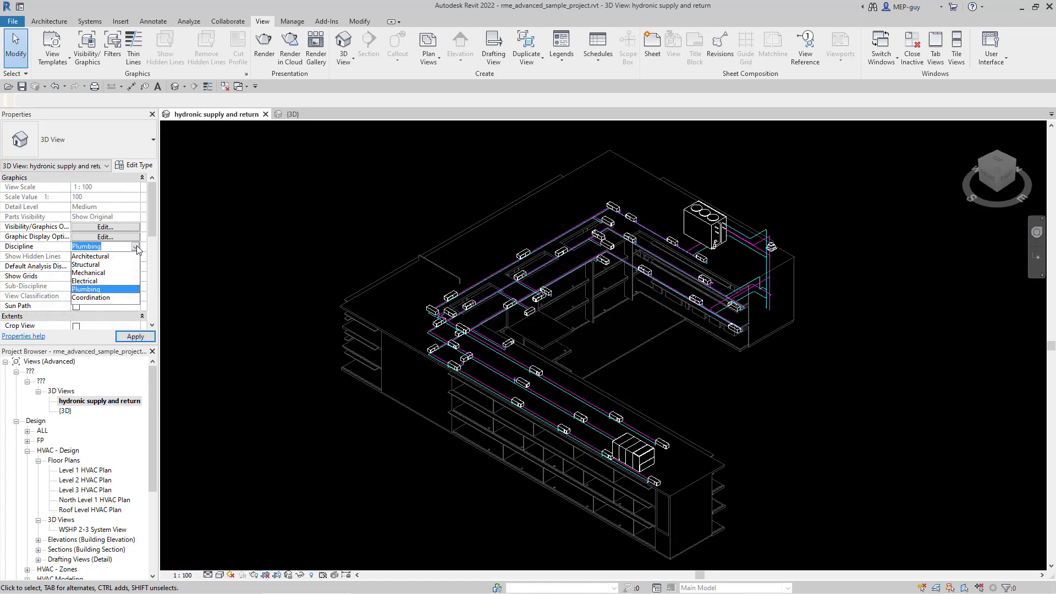
click(101, 301)
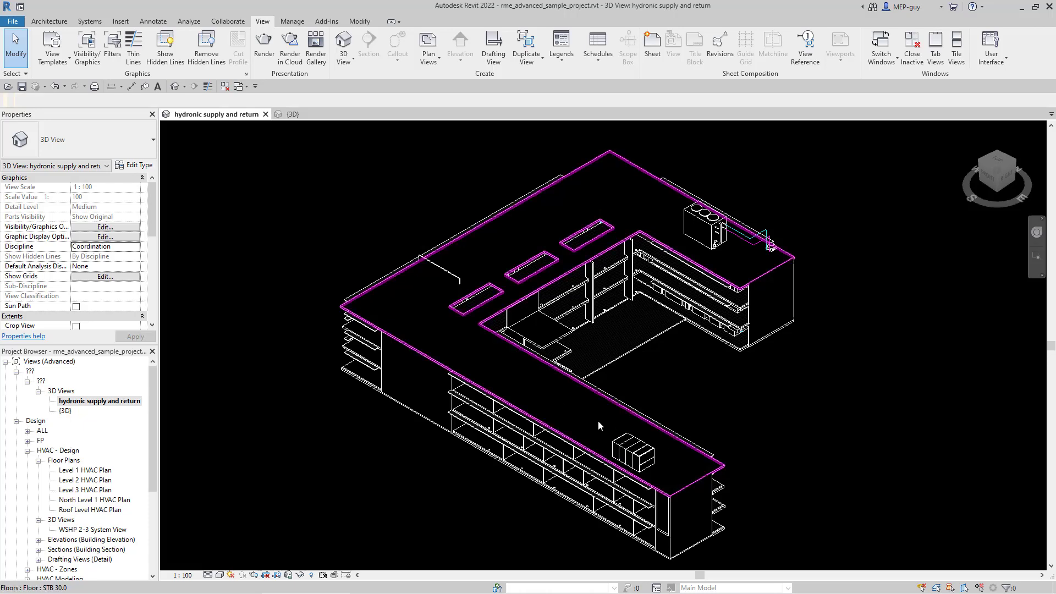
middle_drag(901, 511, 883, 493)
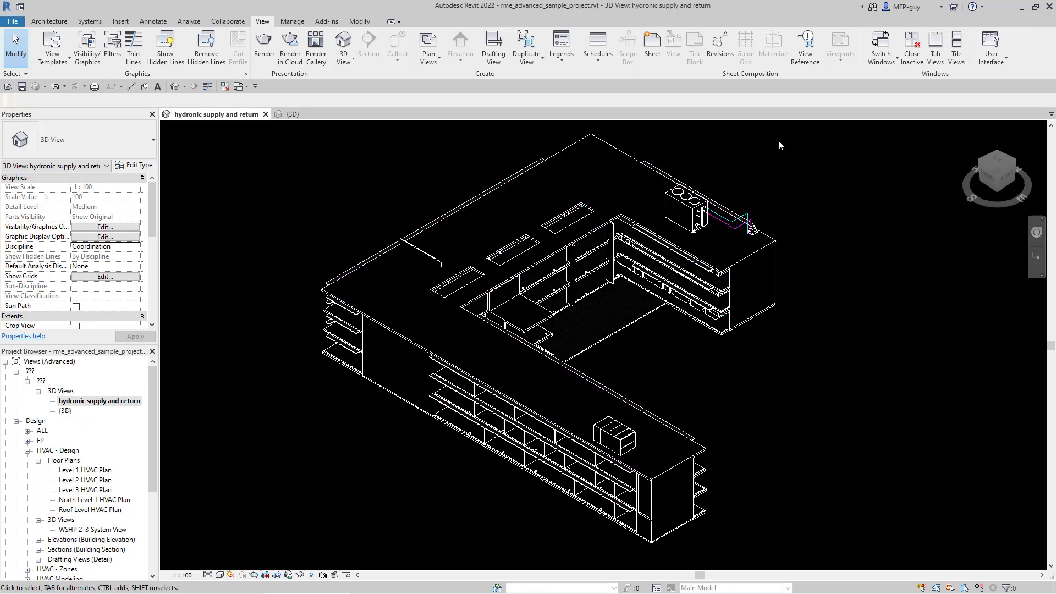
Exclude Model Display, Shadows, Sketchy Lines, Lighting, Photographic Exposure, Background and Phase Filter from the view template assigned to the hydronic view
click(220, 575)
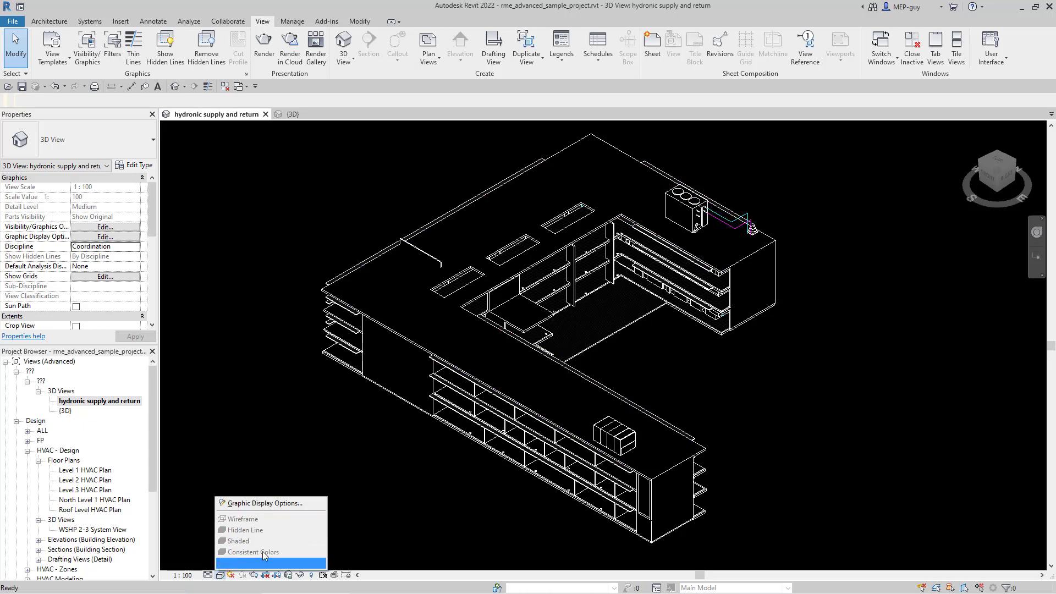
scroll(123, 263, down, 3)
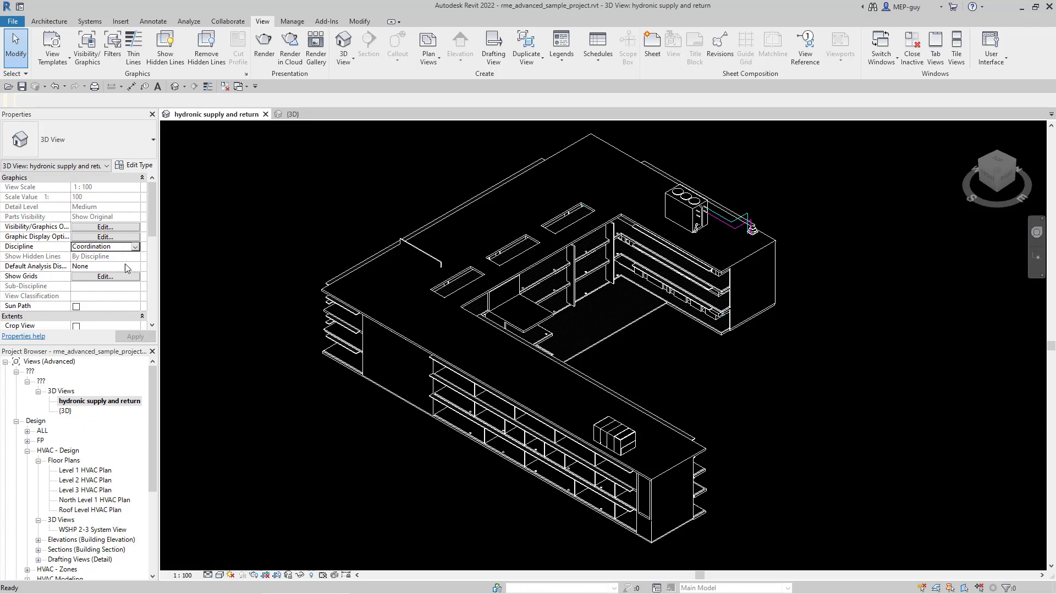
scroll(123, 263, down, 3)
click(115, 317)
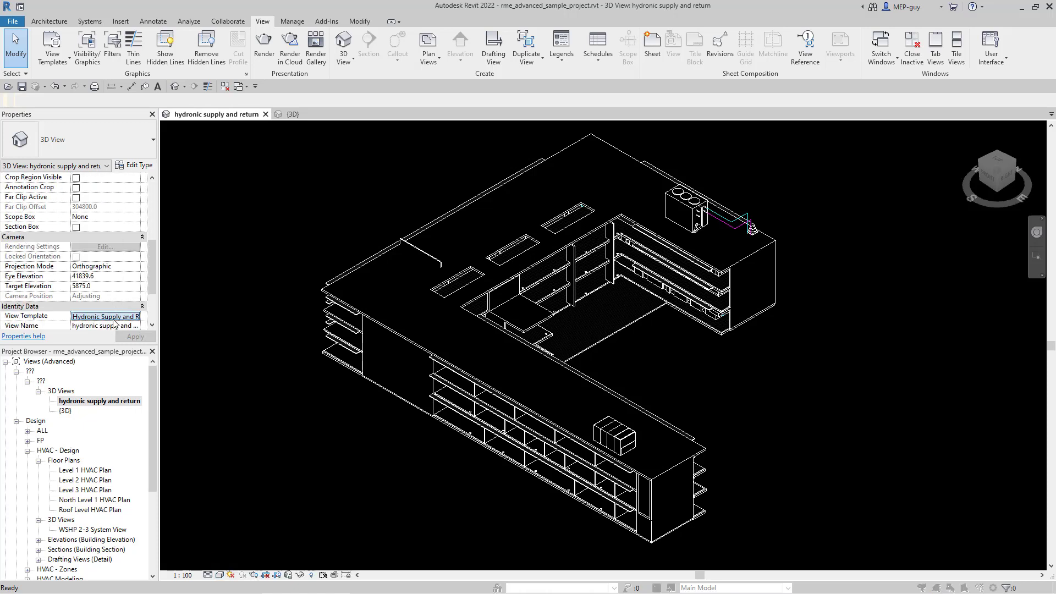
scroll(909, 311, down, 2)
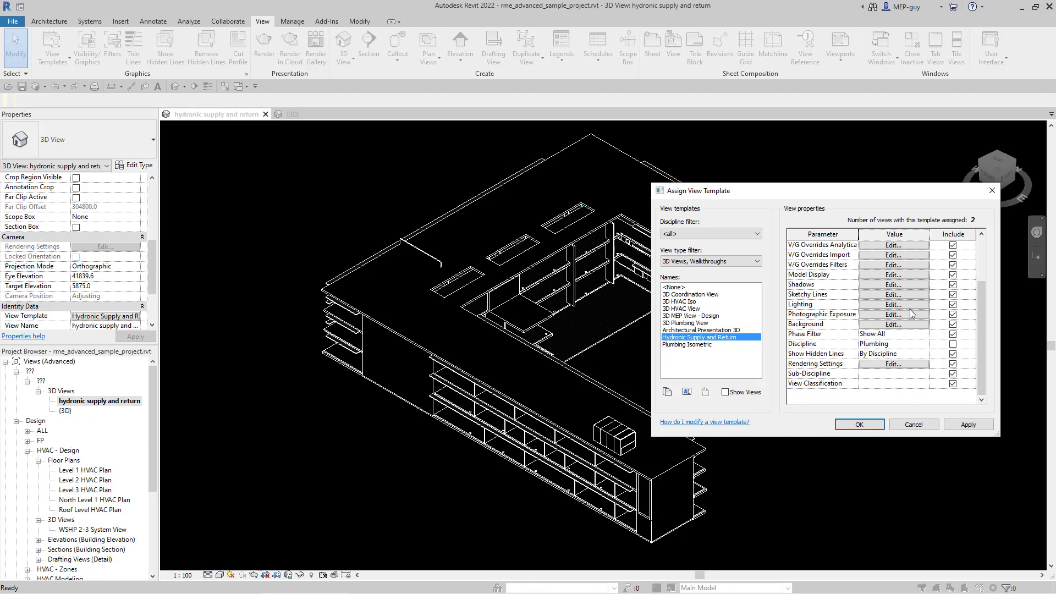
scroll(914, 313, up, 1)
click(952, 334)
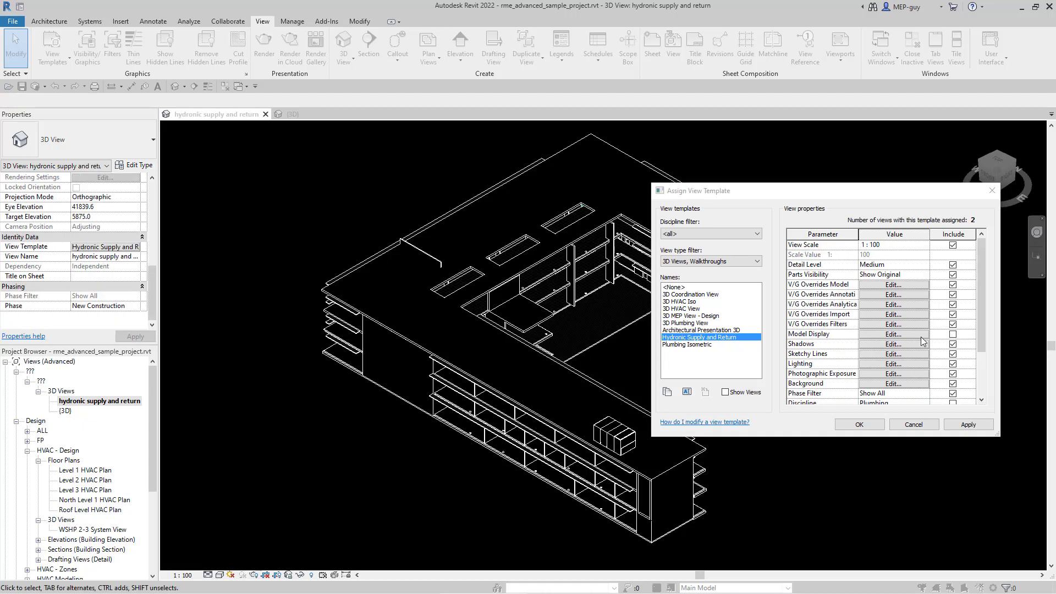
click(953, 344)
click(953, 354)
click(952, 364)
click(953, 373)
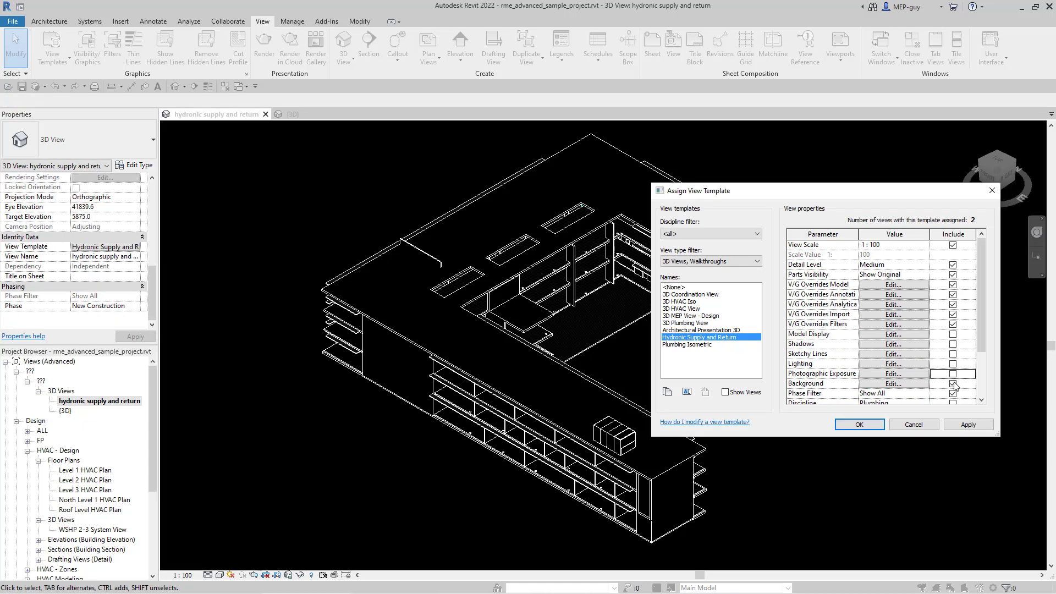
click(953, 384)
click(954, 393)
Exclude Show Hidden Lines, Rendering Settings, Sub-Discipline and View Classification from the template and apply it
scroll(956, 345, down, 2)
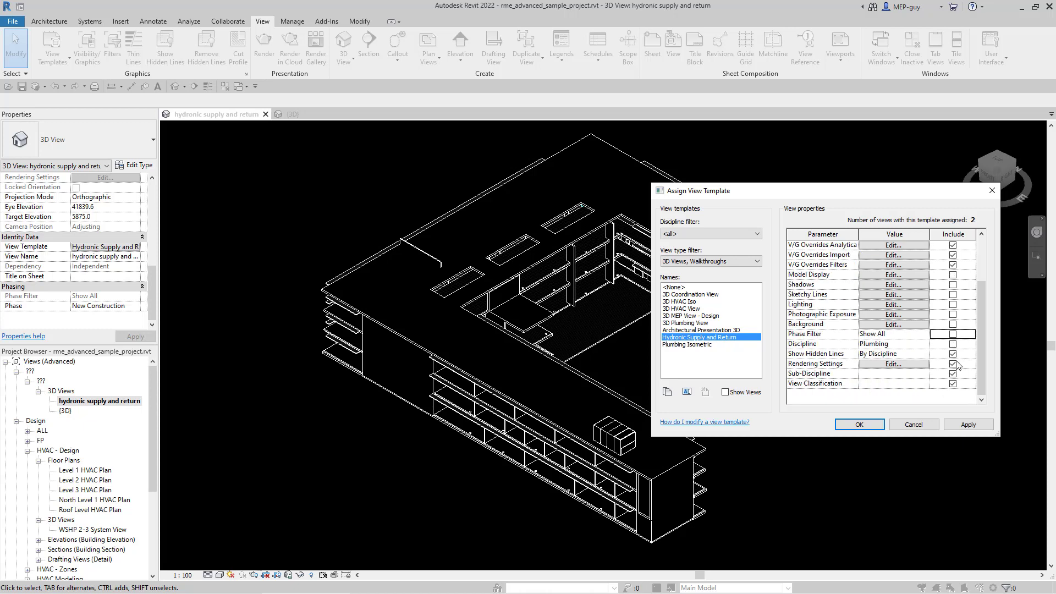
click(952, 354)
click(953, 364)
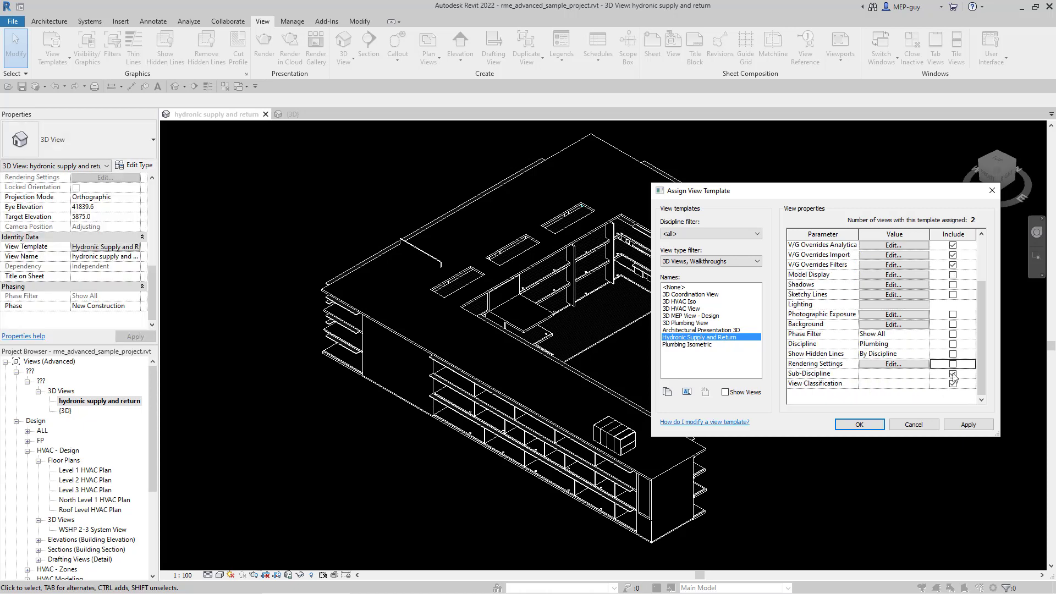
click(952, 373)
click(953, 383)
click(859, 424)
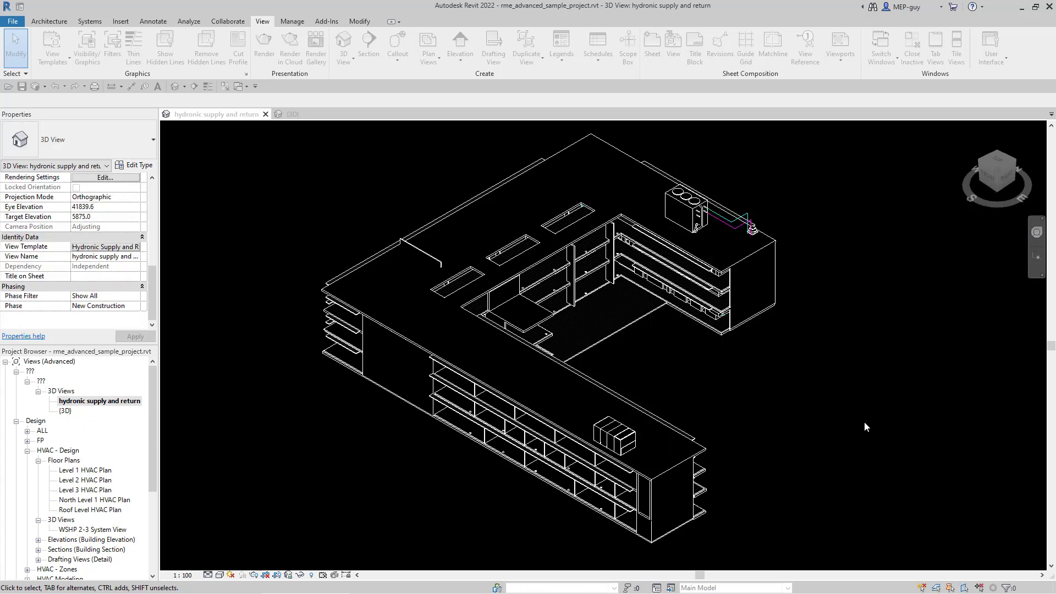
Preview the hydronic view in the Wireframe visual style and set it to Hidden Line
click(220, 576)
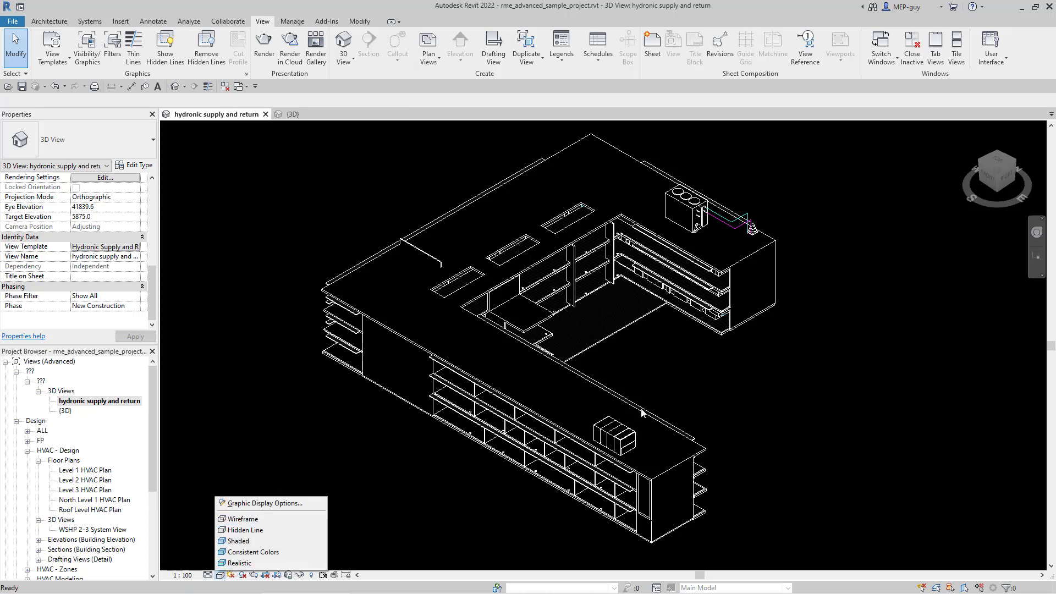
click(242, 519)
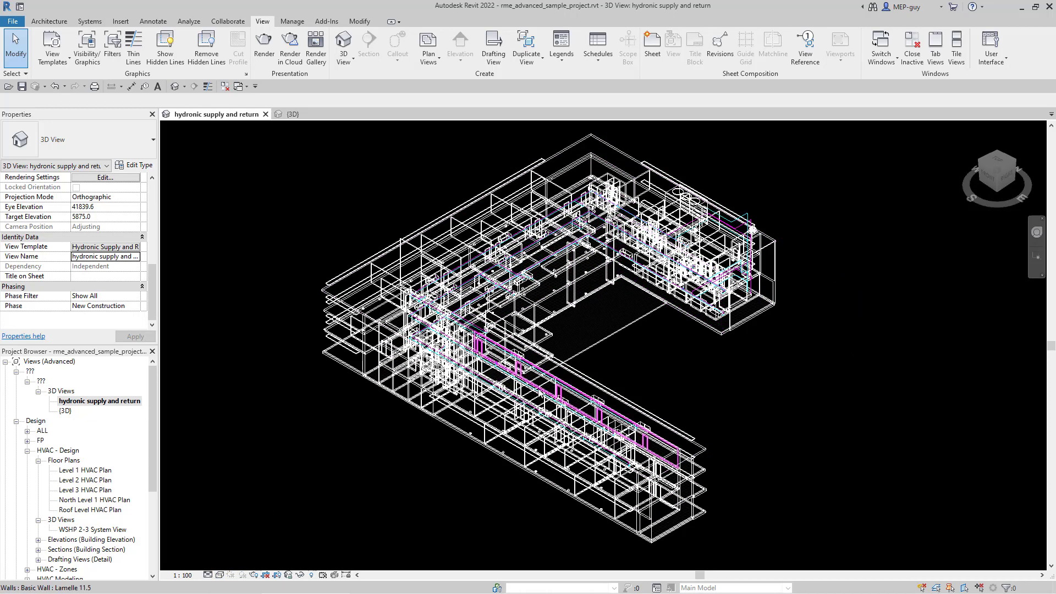
click(220, 575)
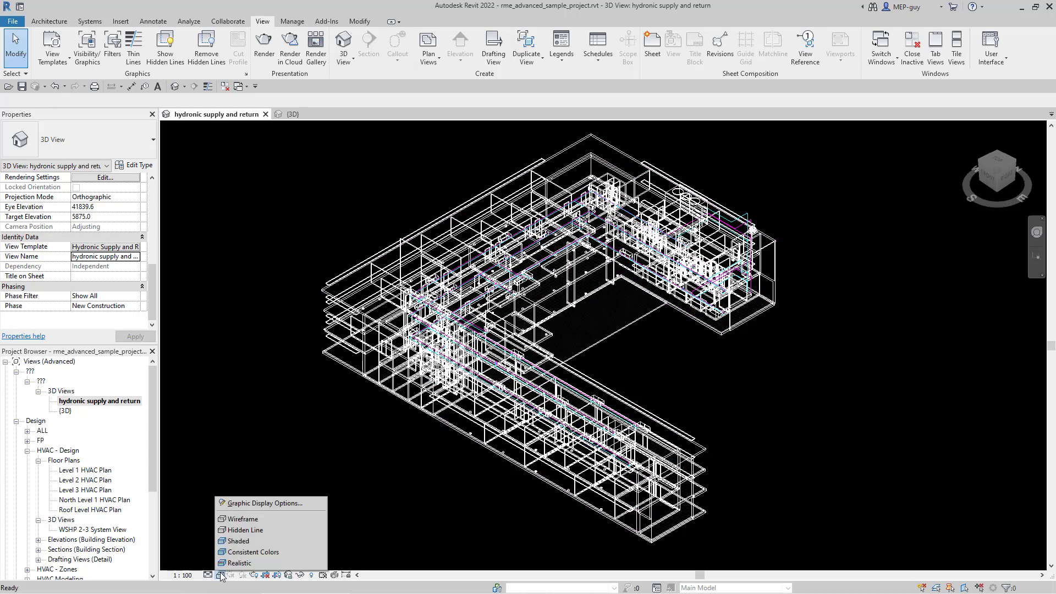
click(237, 530)
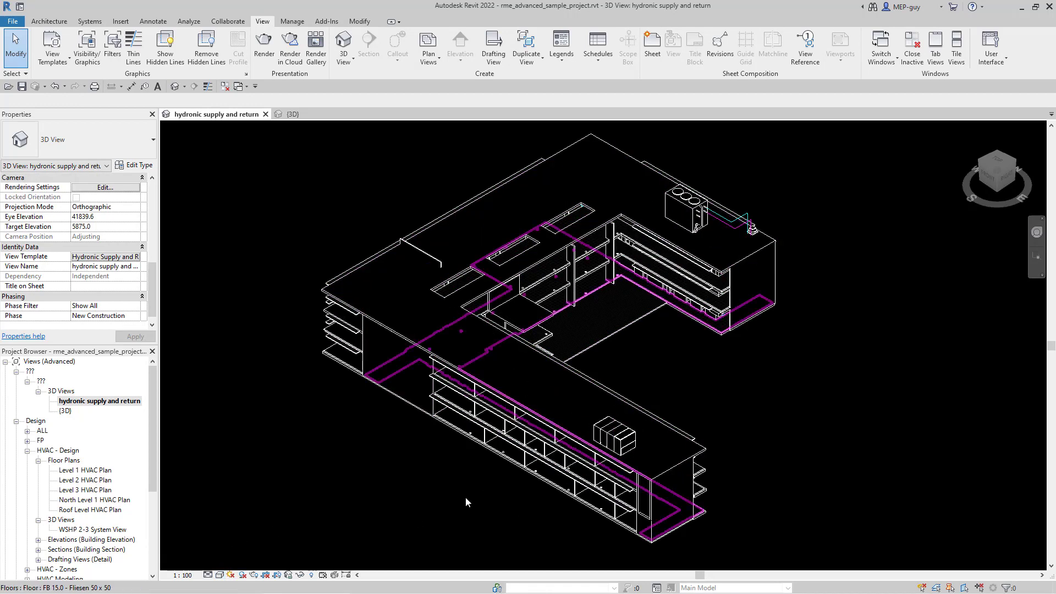
Preview the Shaded and Consistent Colors visual styles and return the view to Hidden Line
click(220, 575)
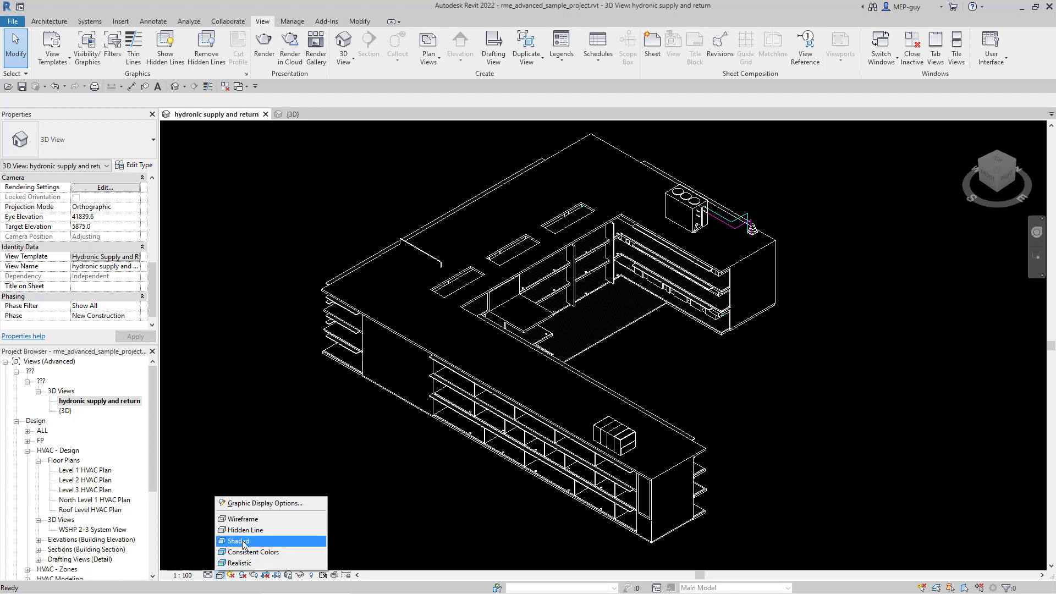
click(243, 542)
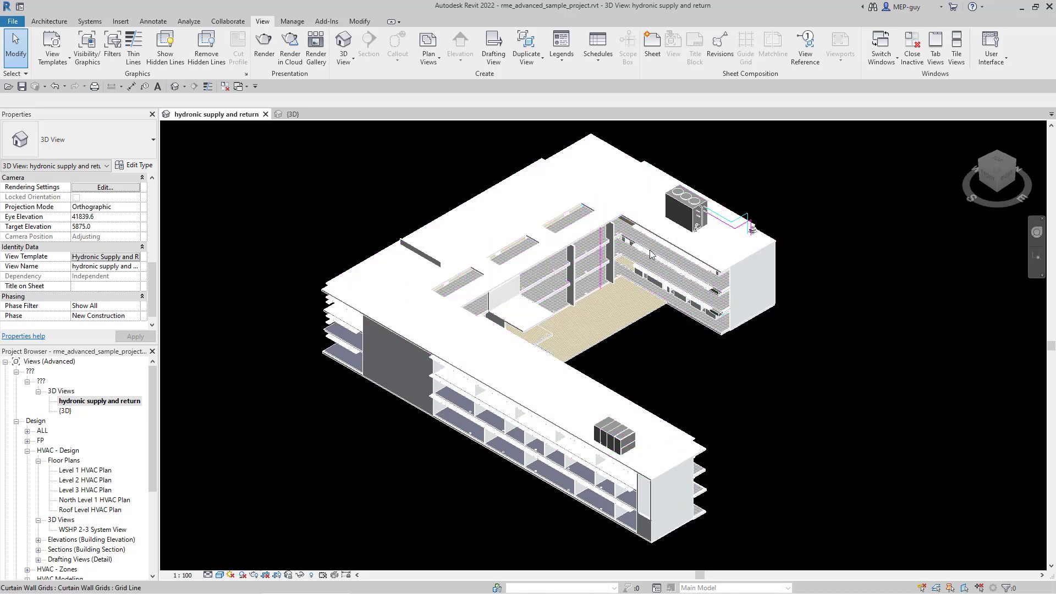
click(220, 576)
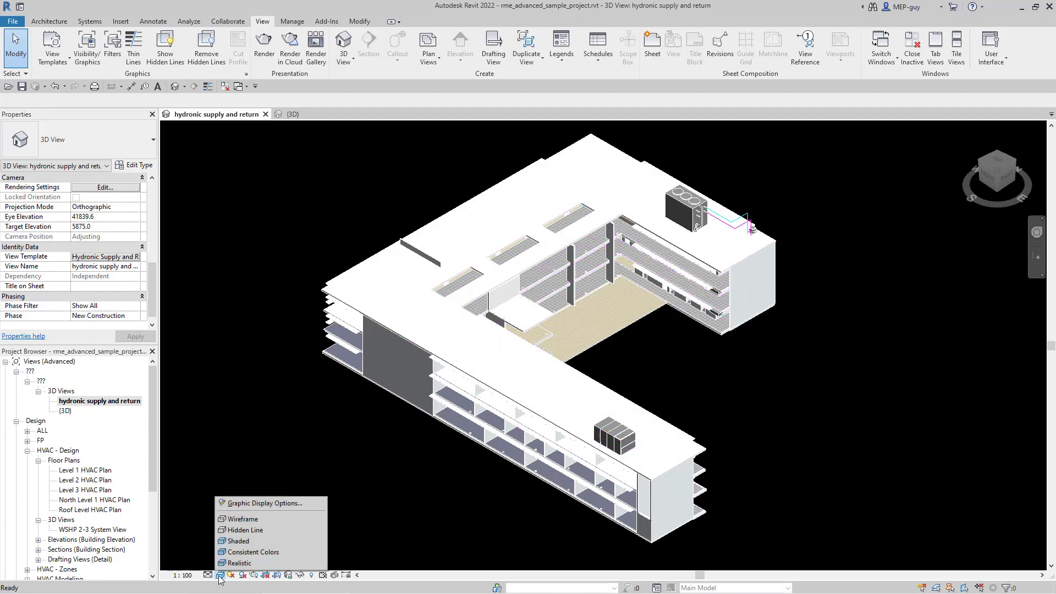
click(239, 553)
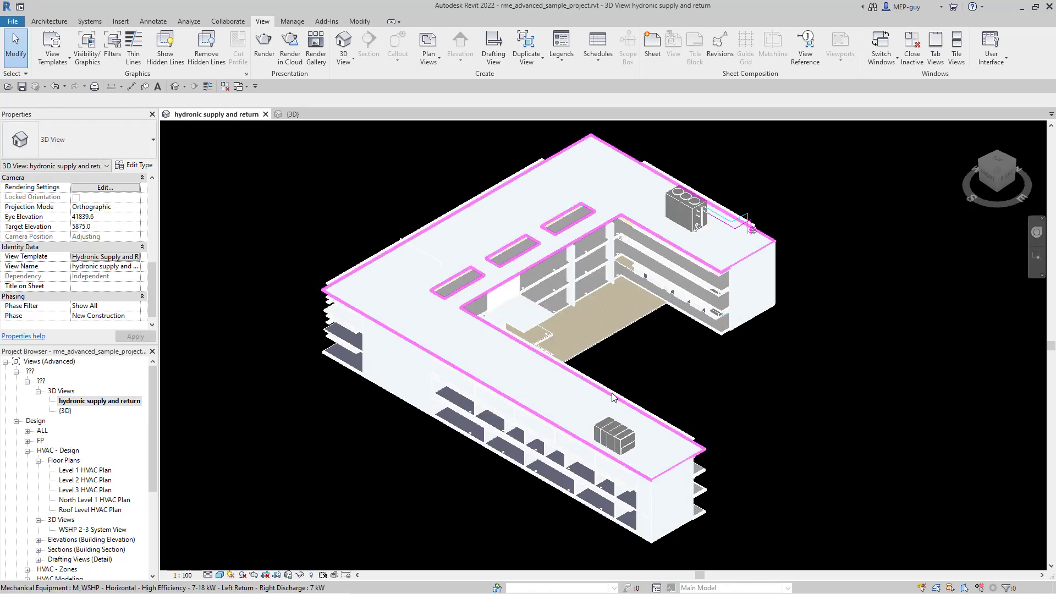
click(219, 575)
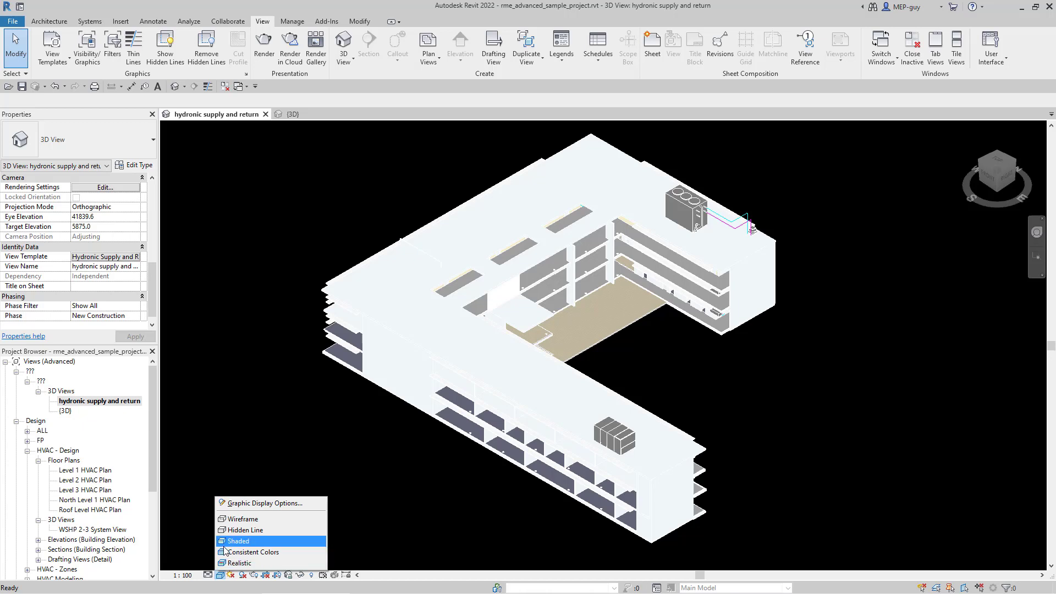
click(247, 530)
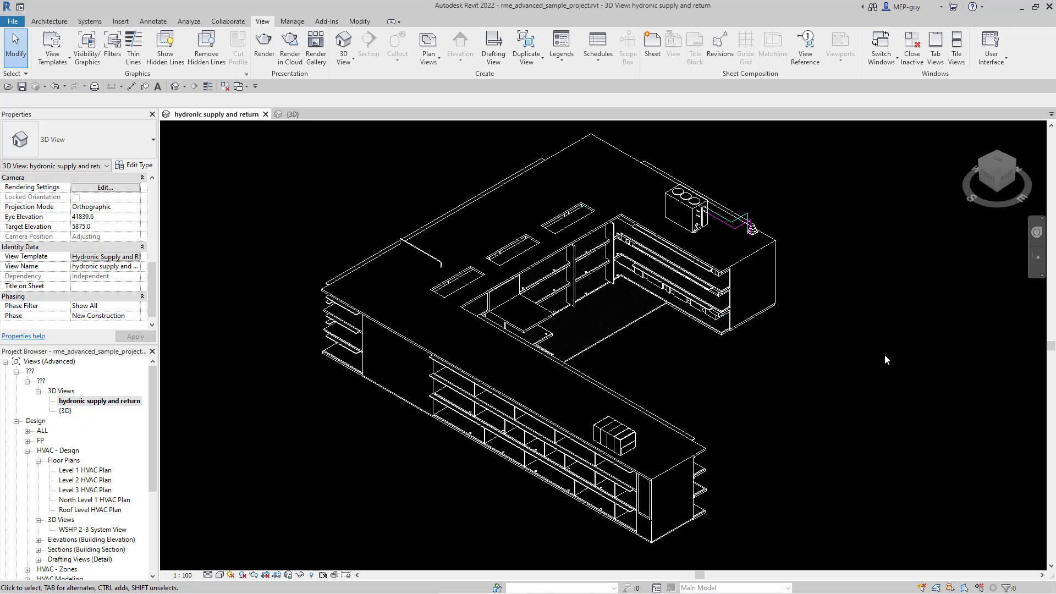
Orient the hydronic 3D view to the Level 1 HVAC Plan floor plan and turn the cropped model to an isometric angle
right_click(993, 181)
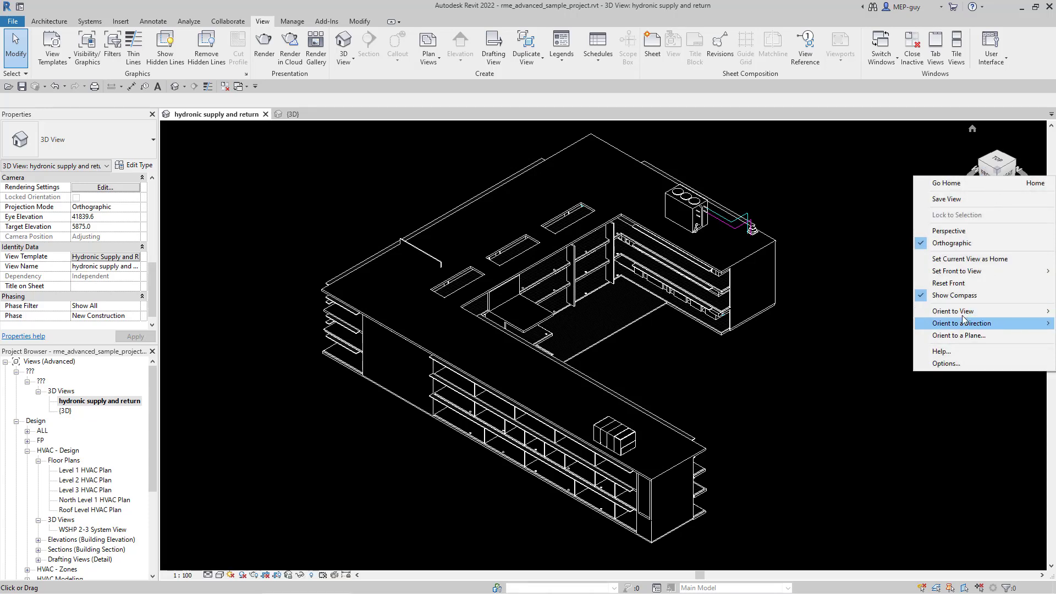
mouse_move(968, 311)
mouse_move(878, 316)
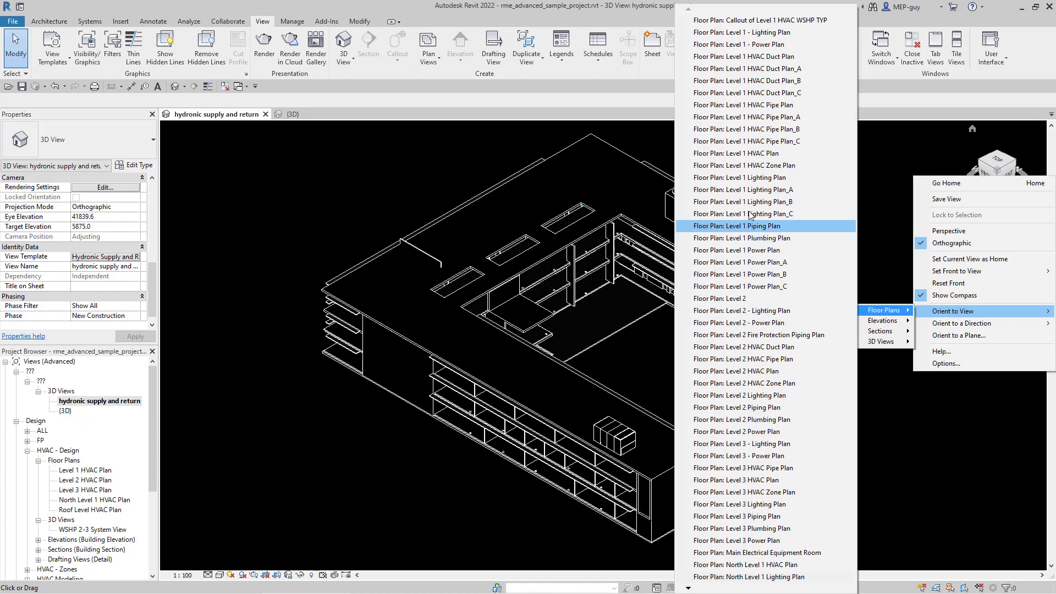
click(760, 154)
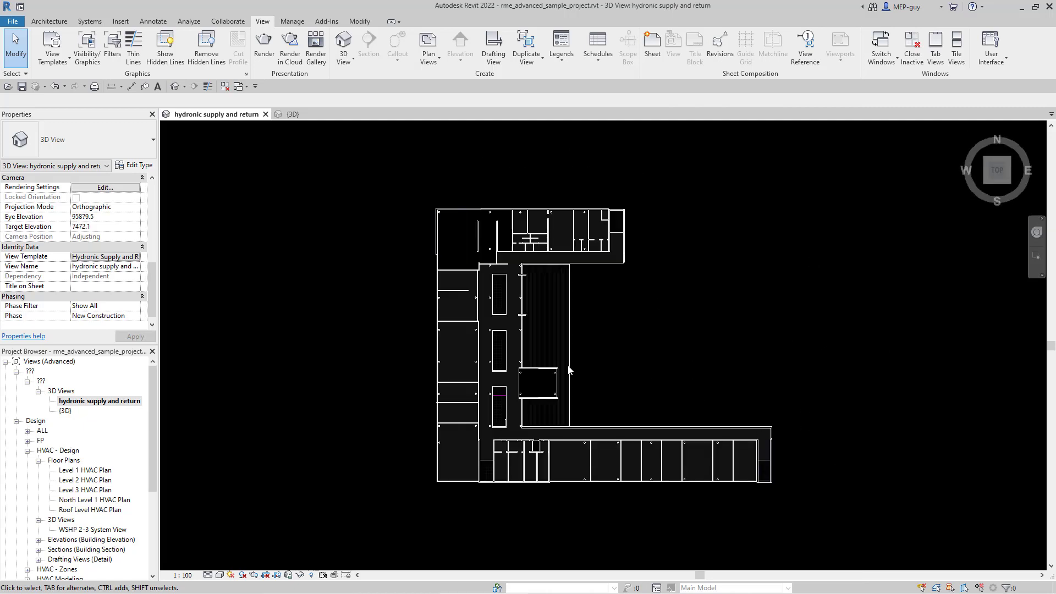
click(1008, 183)
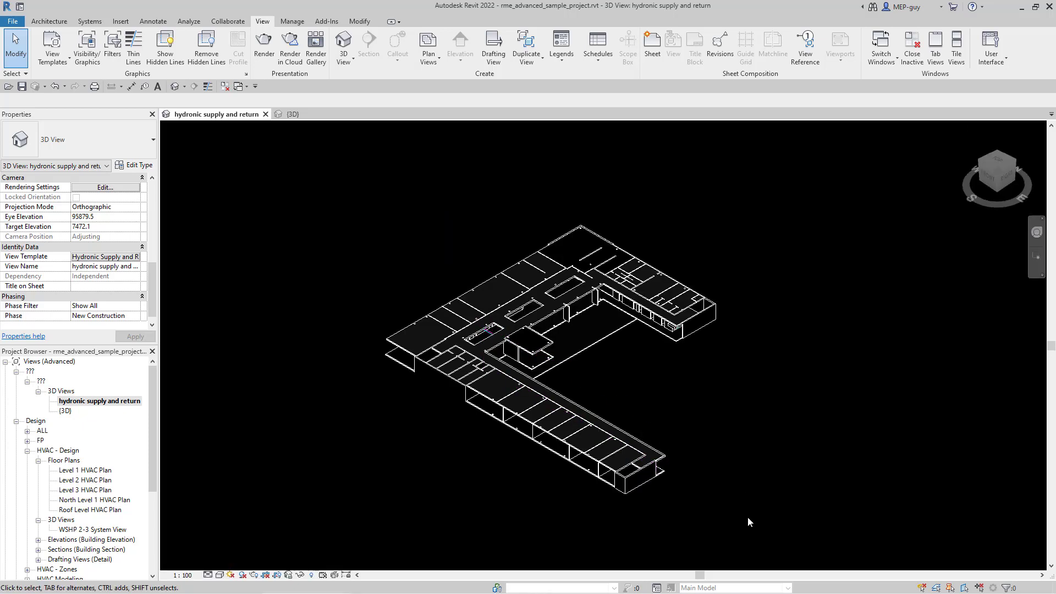
scroll(721, 508, up, 1)
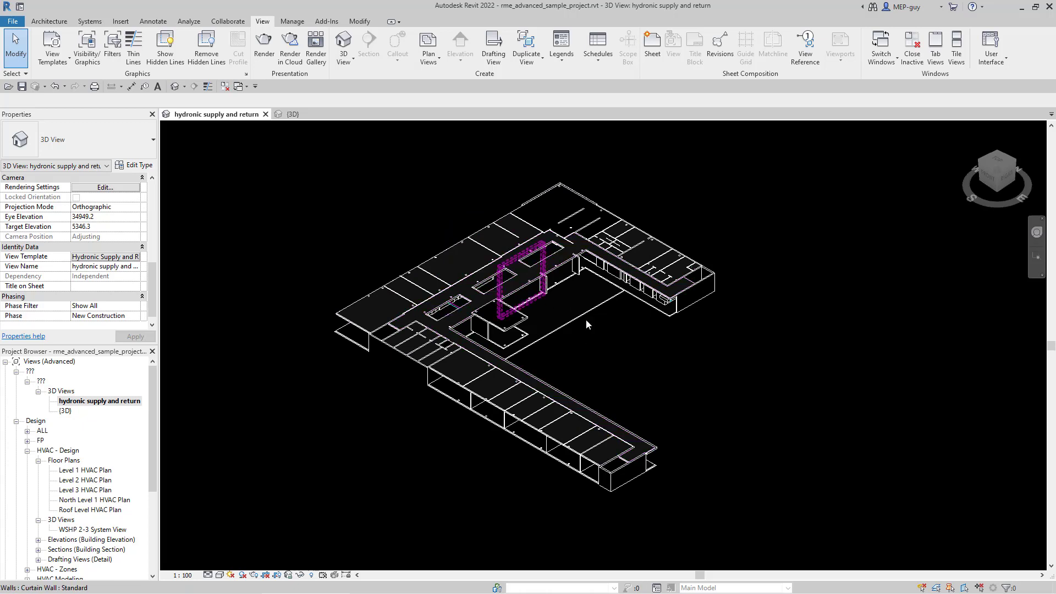
scroll(585, 322, up, 1)
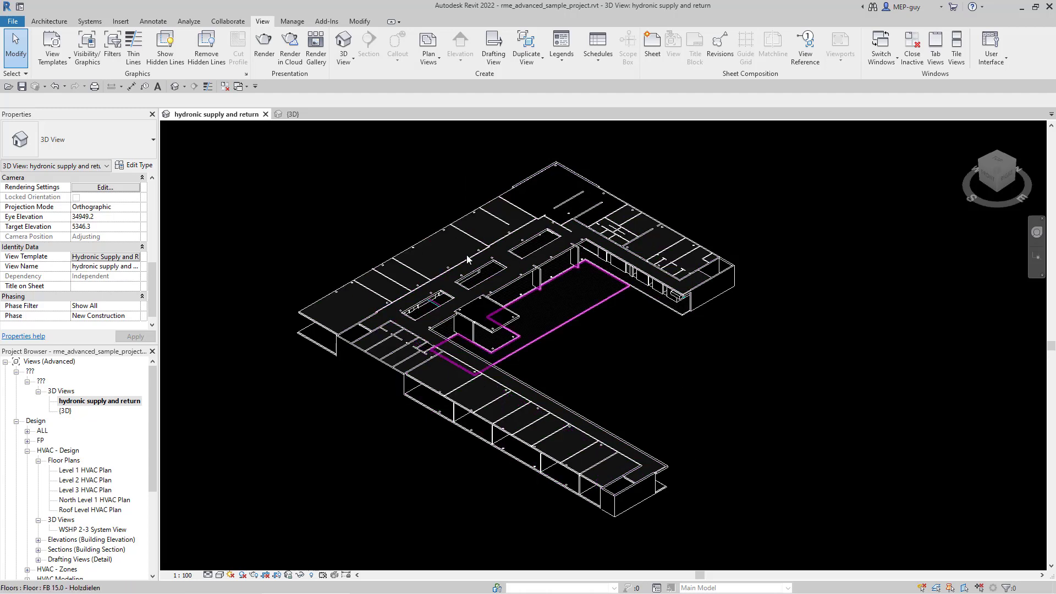
Try to hide the FB 15.0 - Teppich floor in the hydronic view
click(424, 243)
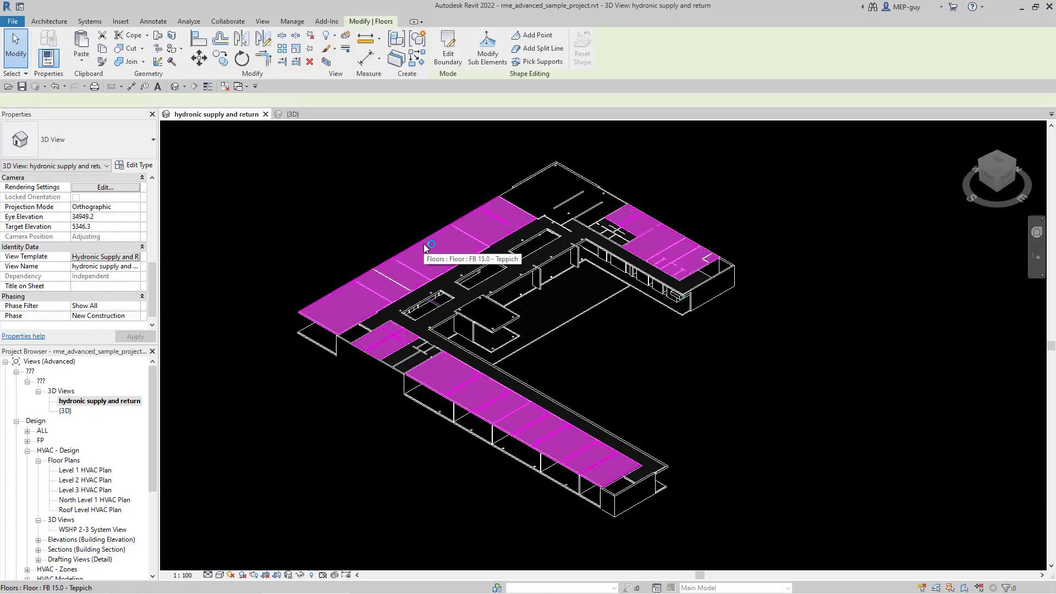
right_click(423, 243)
mouse_move(487, 295)
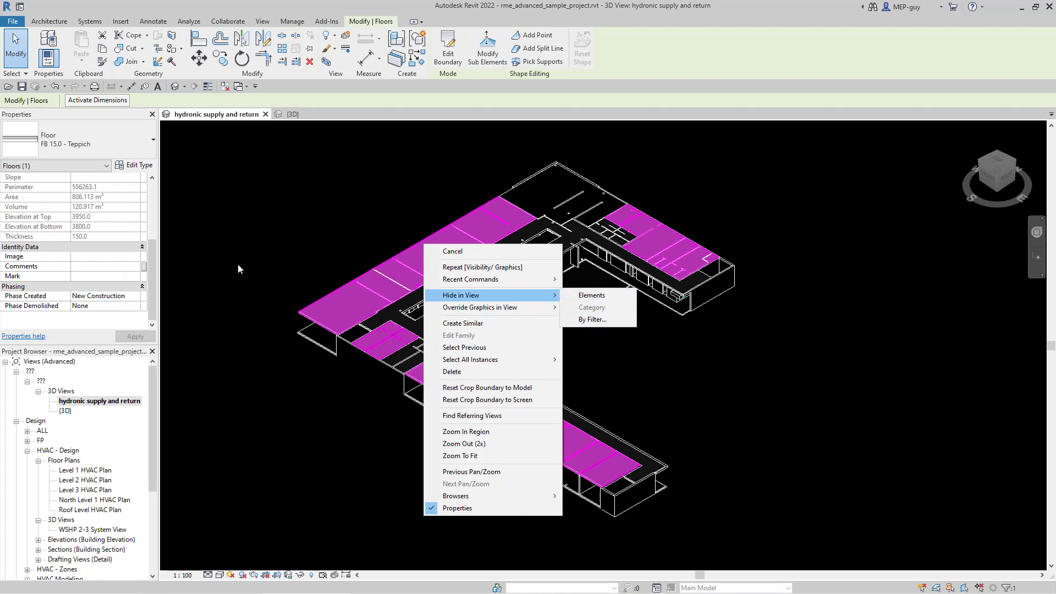
click(590, 296)
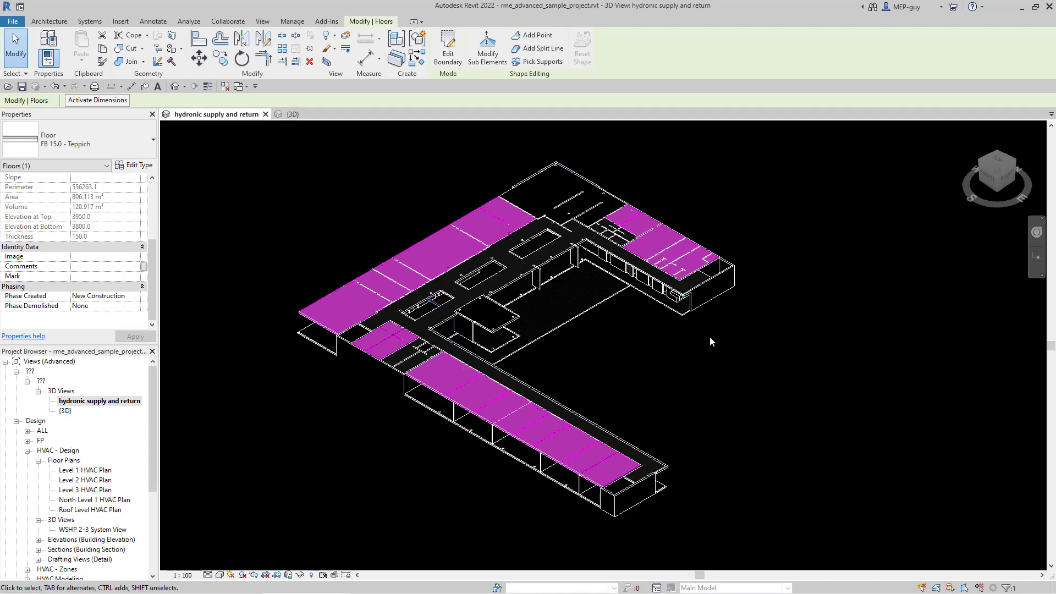
Remove the assigned template from the hydronic view by setting View Template to <None>
scroll(104, 292, down, 4)
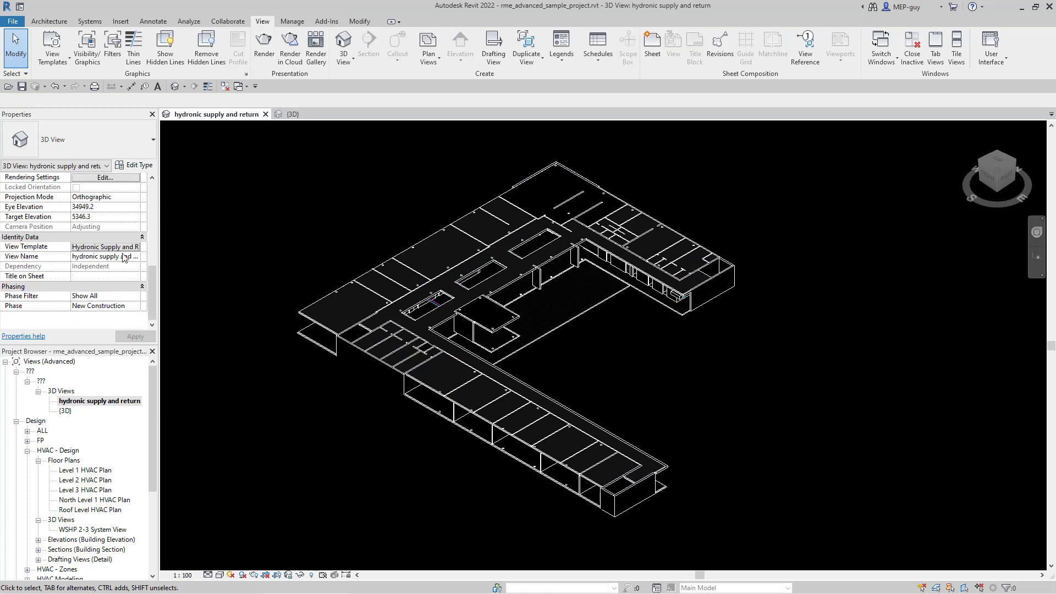
click(120, 248)
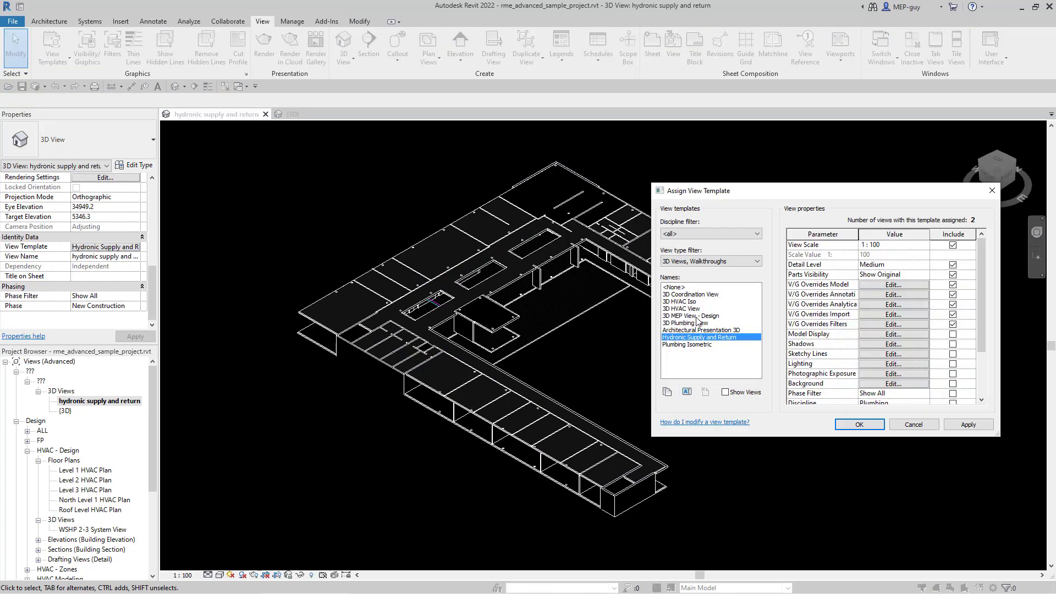
click(674, 287)
click(866, 425)
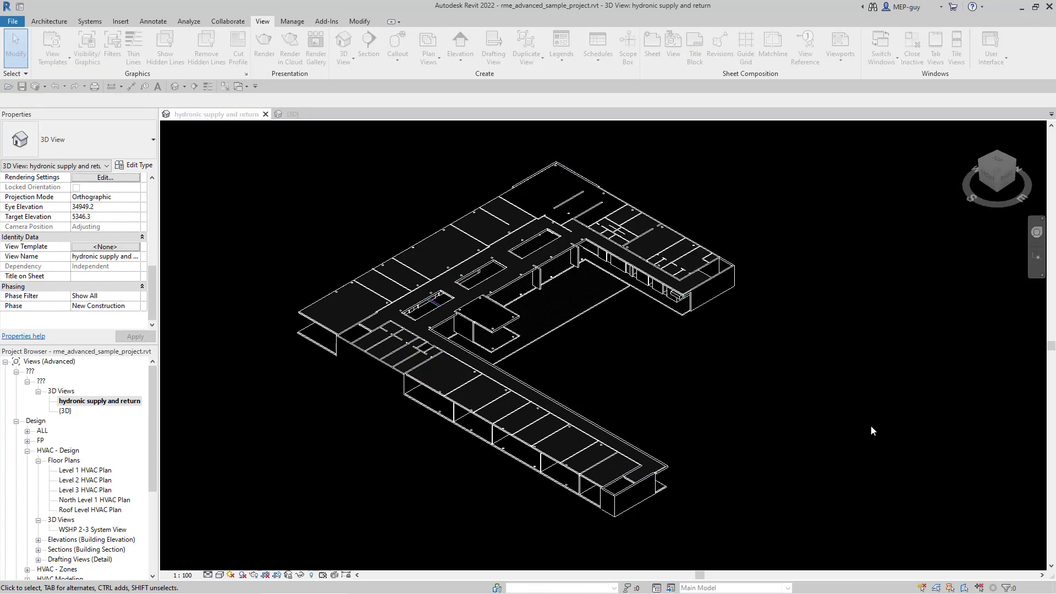
Hide the whole Floors category in the view, starting from the FB 15.0 - Teppich floor
click(424, 242)
right_click(424, 242)
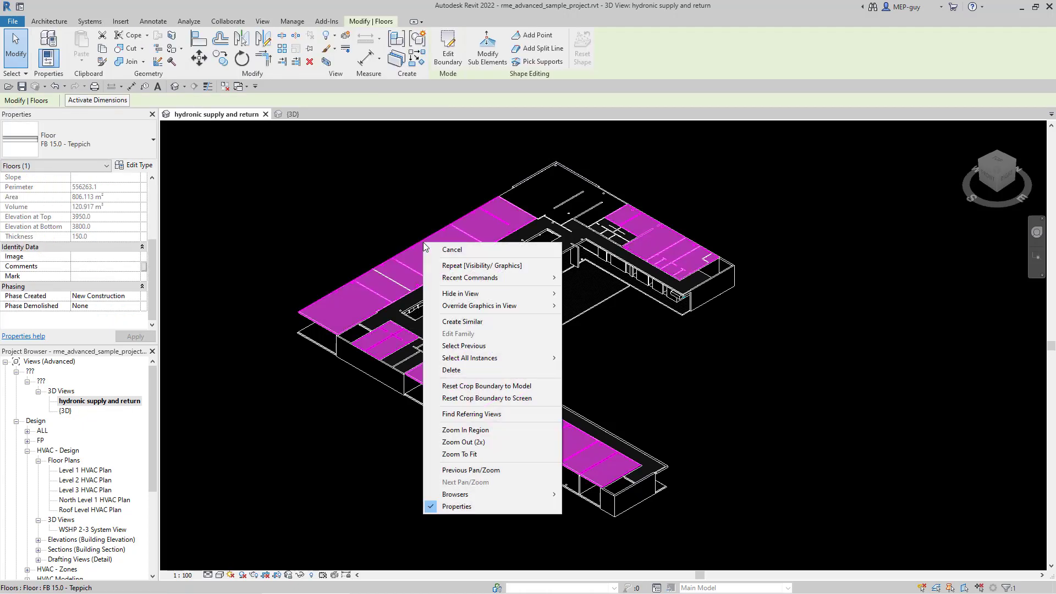
mouse_move(475, 298)
click(592, 305)
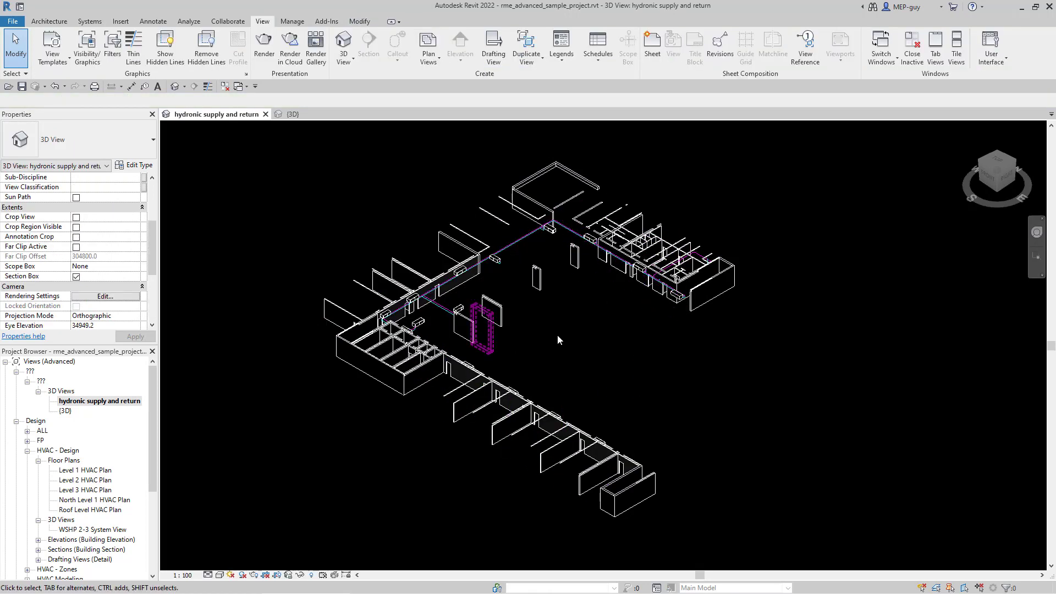
Switch the view to the Shaded visual style and inspect the hydronic piping along the corridor walls
click(222, 575)
click(237, 542)
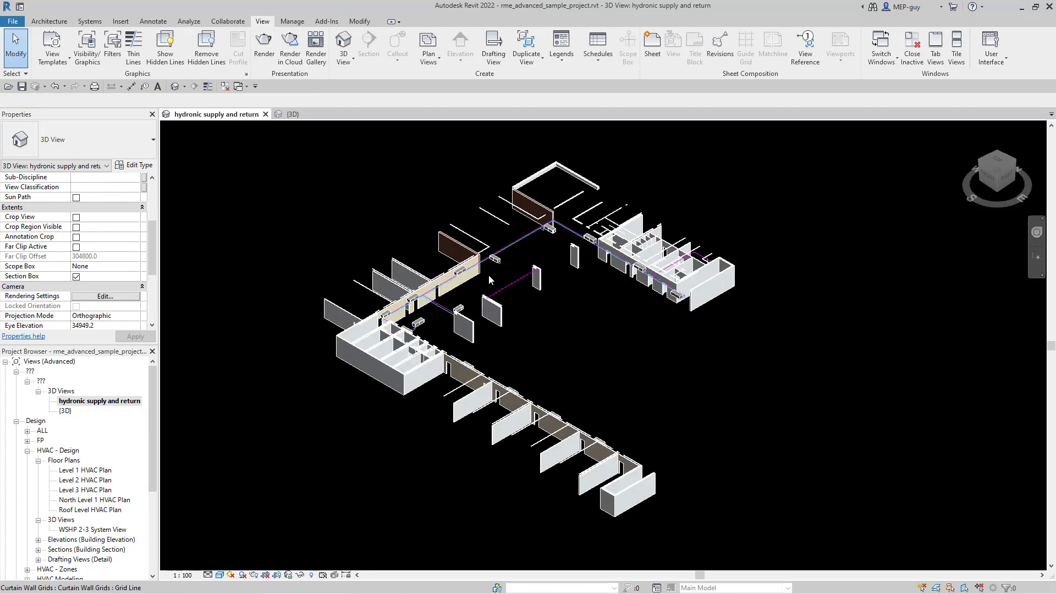
scroll(478, 273, up, 3)
scroll(414, 282, up, 2)
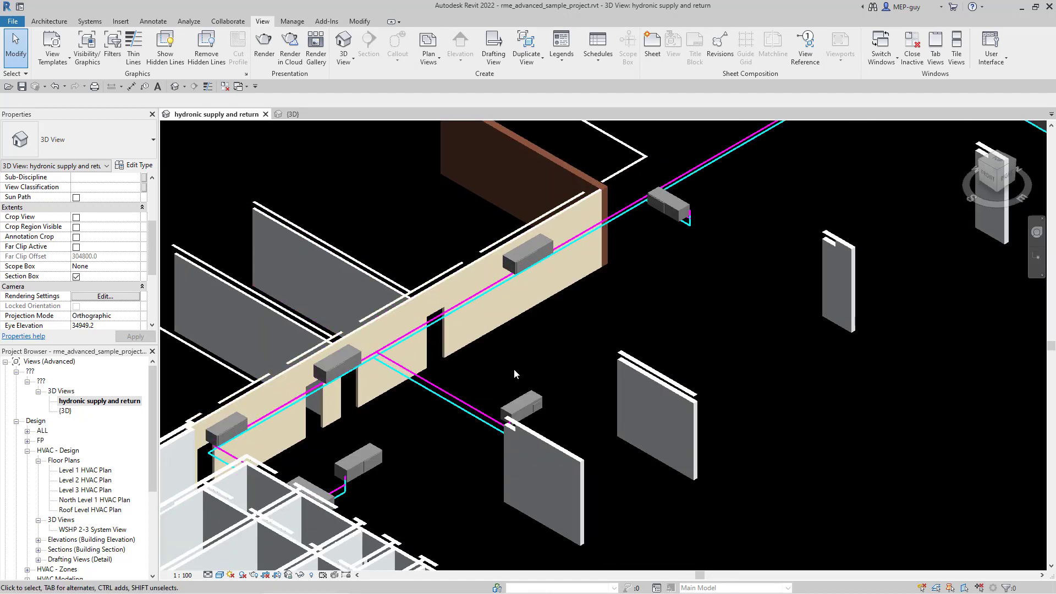
scroll(550, 325, up, 2)
scroll(555, 322, down, 4)
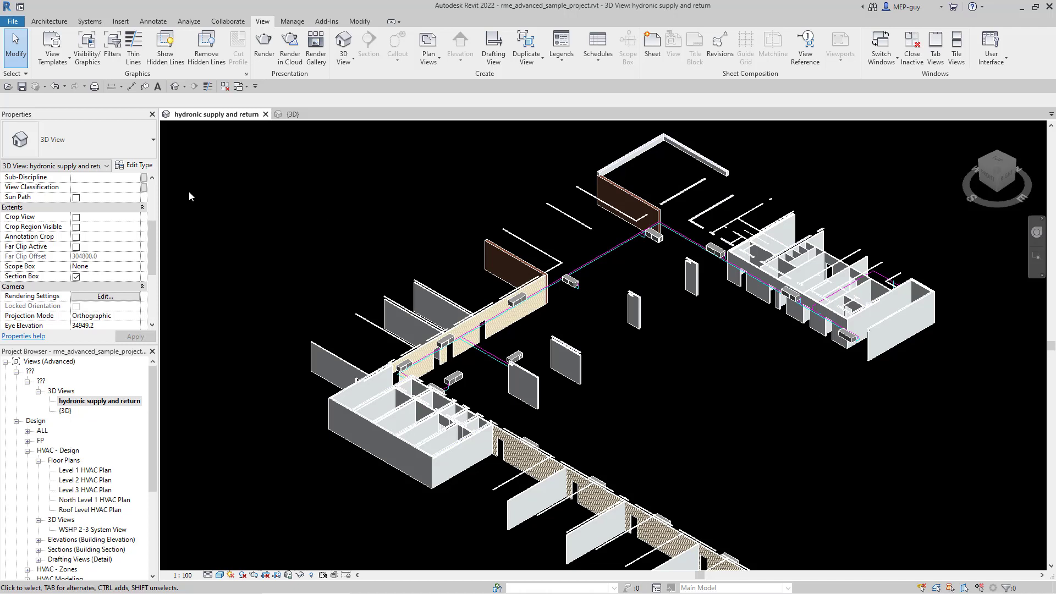
Preview the view with its Discipline set to Mechanical and return it to Coordination
scroll(126, 294, up, 4)
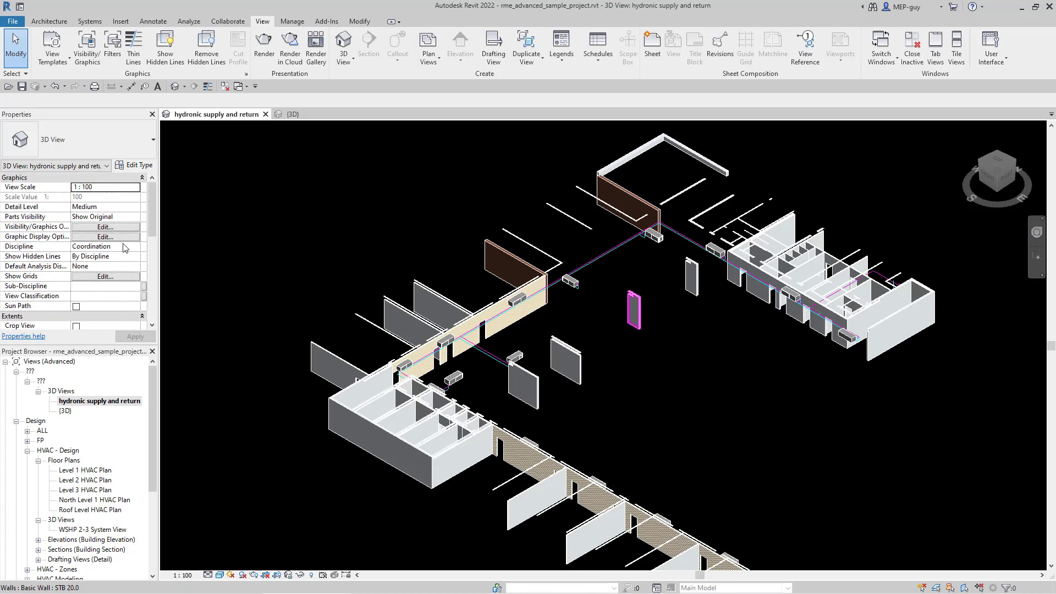
click(132, 245)
click(135, 247)
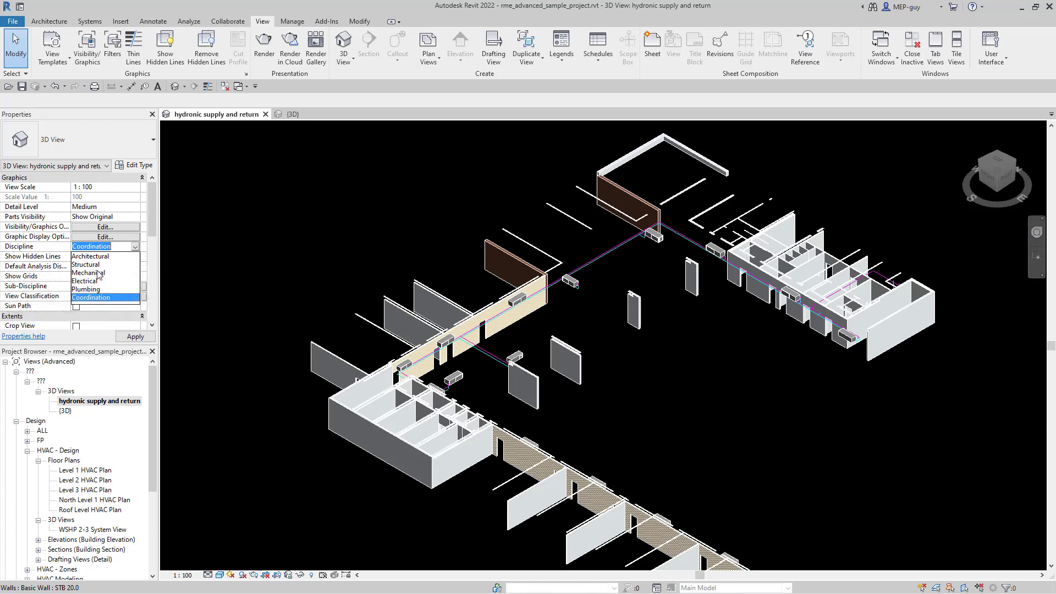
click(88, 273)
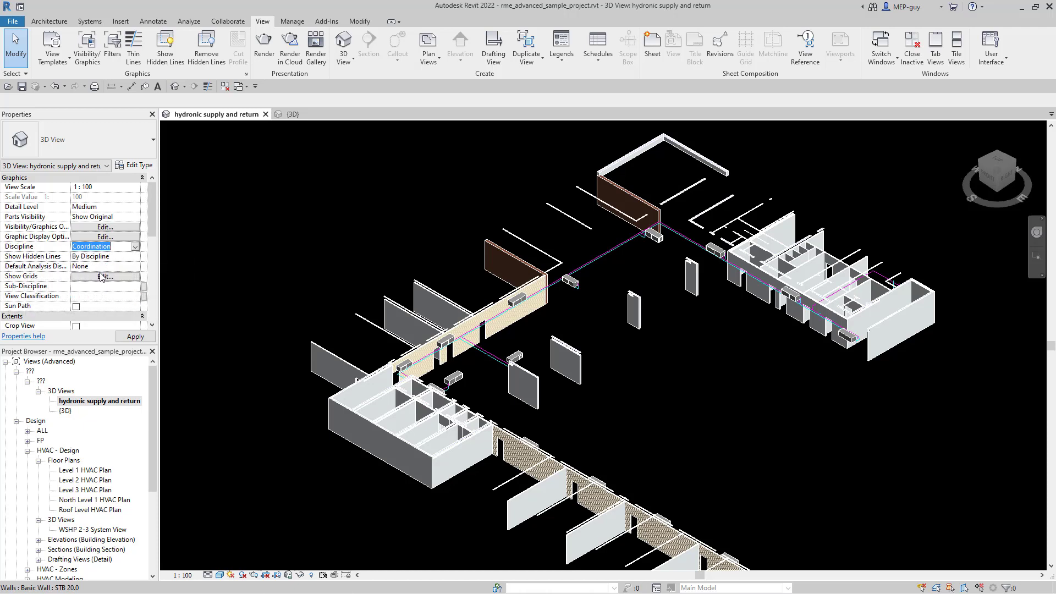
click(136, 337)
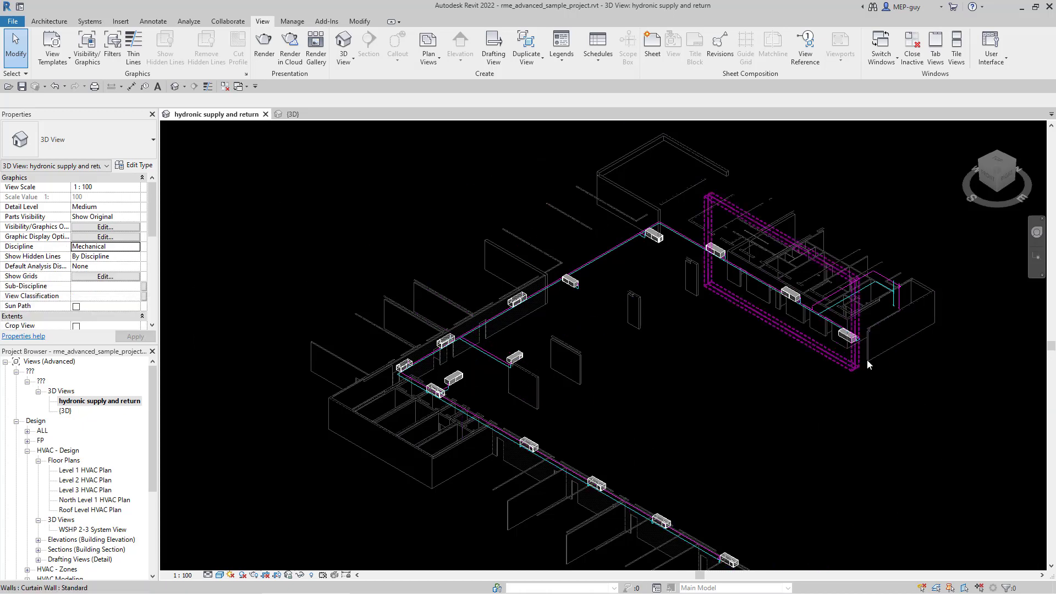
click(131, 248)
click(138, 248)
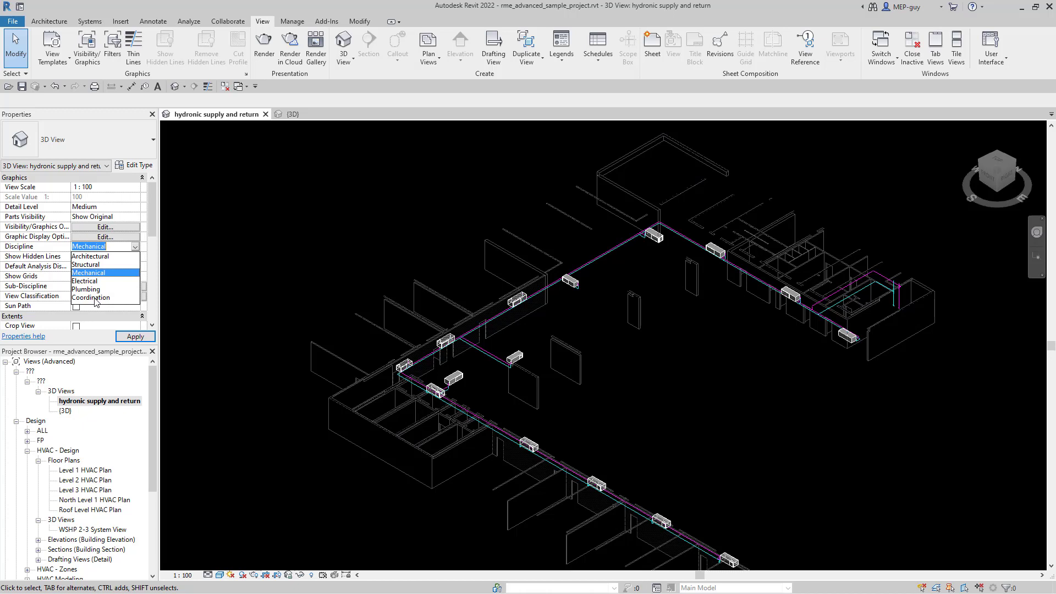
click(94, 298)
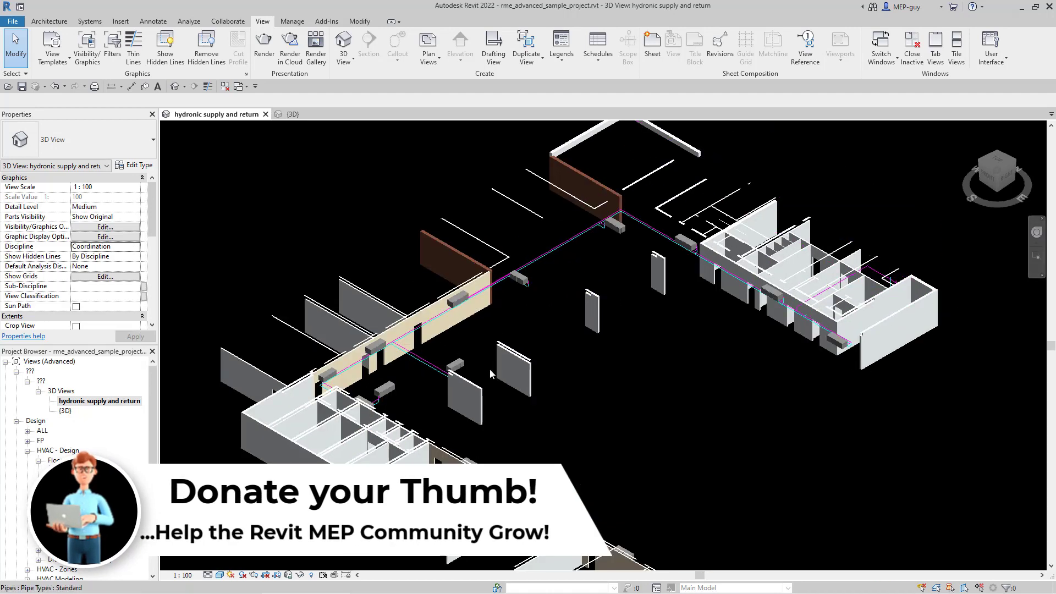
middle_drag(807, 423, 738, 429)
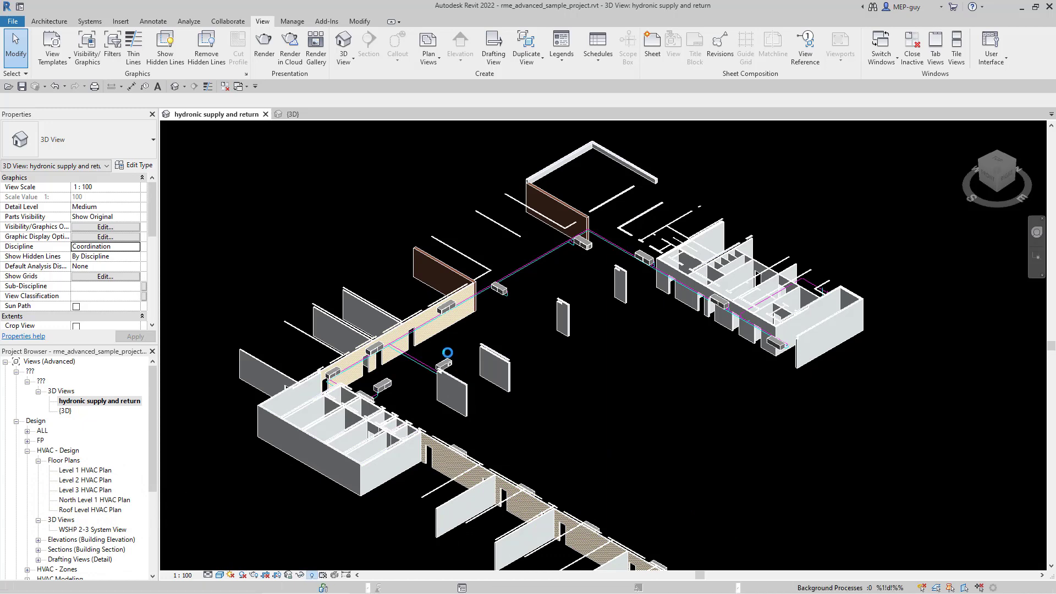
Reveal the hidden elements, unhide the Floors category from the FB 15.0 - Teppich floor, and leave the reveal mode
click(311, 575)
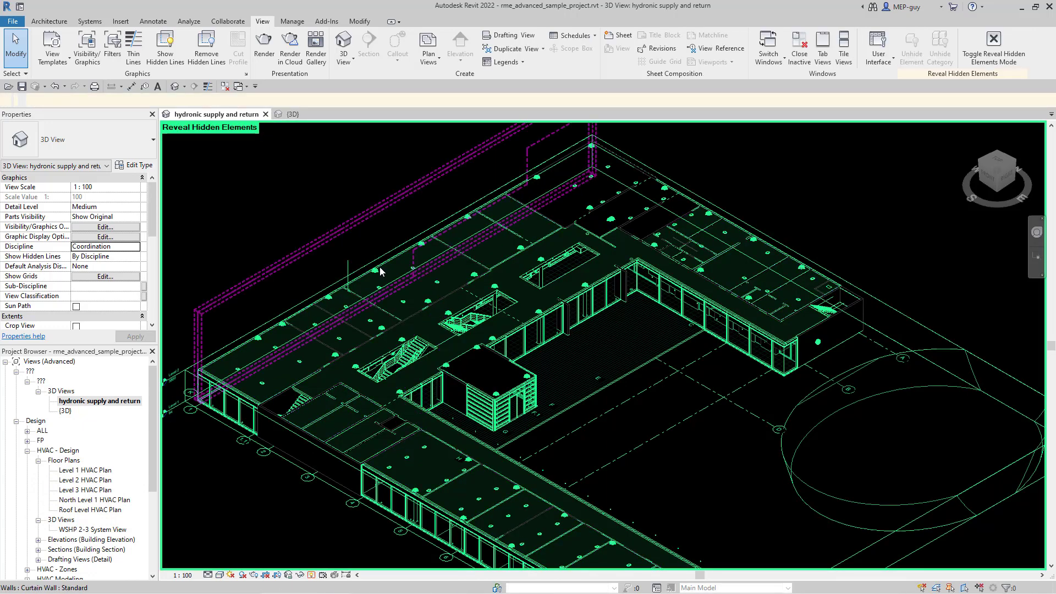
click(386, 275)
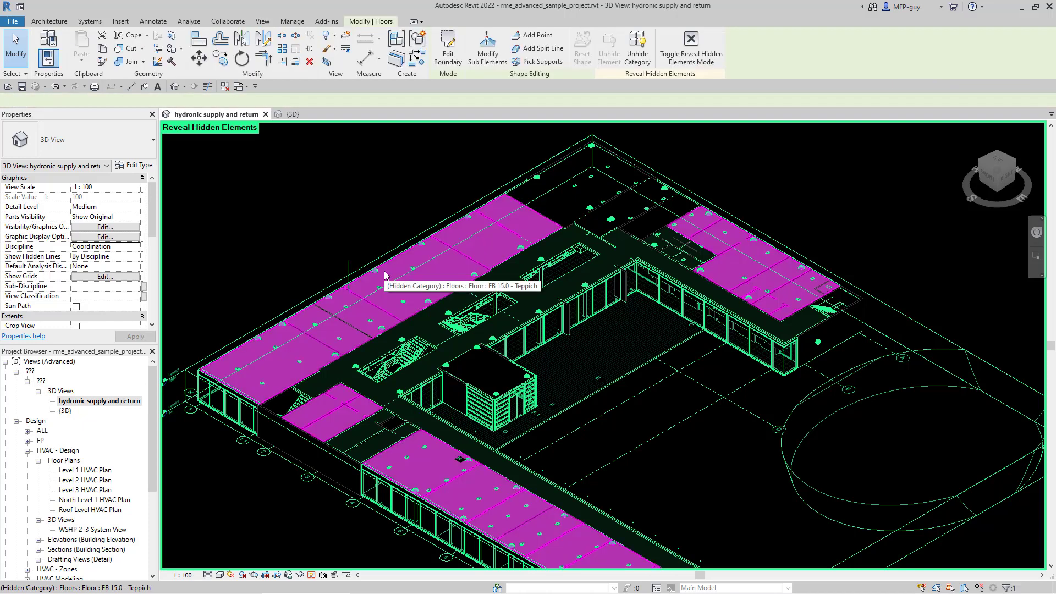
right_click(385, 275)
mouse_move(442, 336)
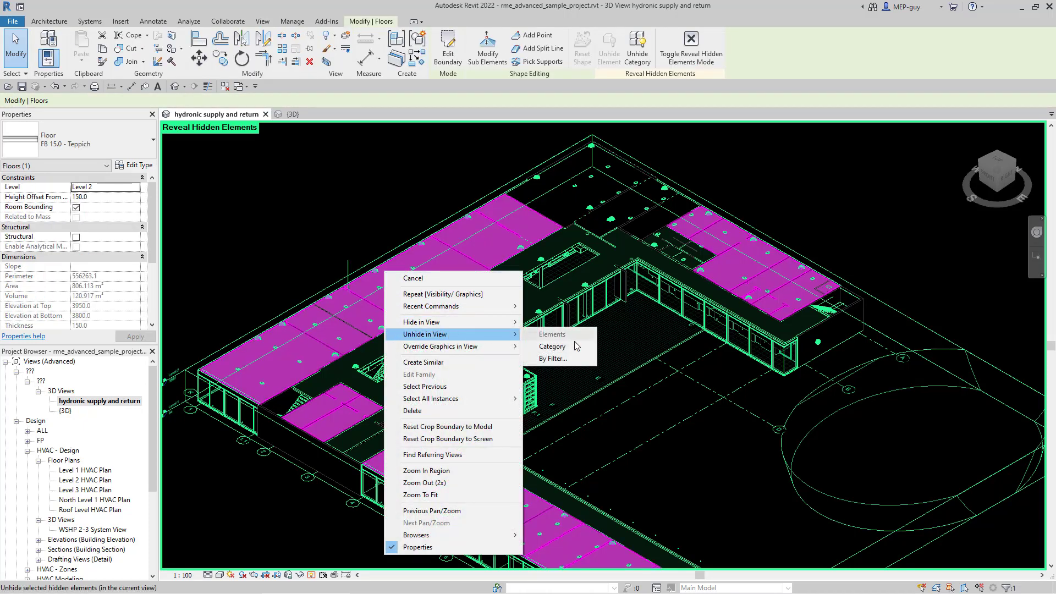
click(574, 349)
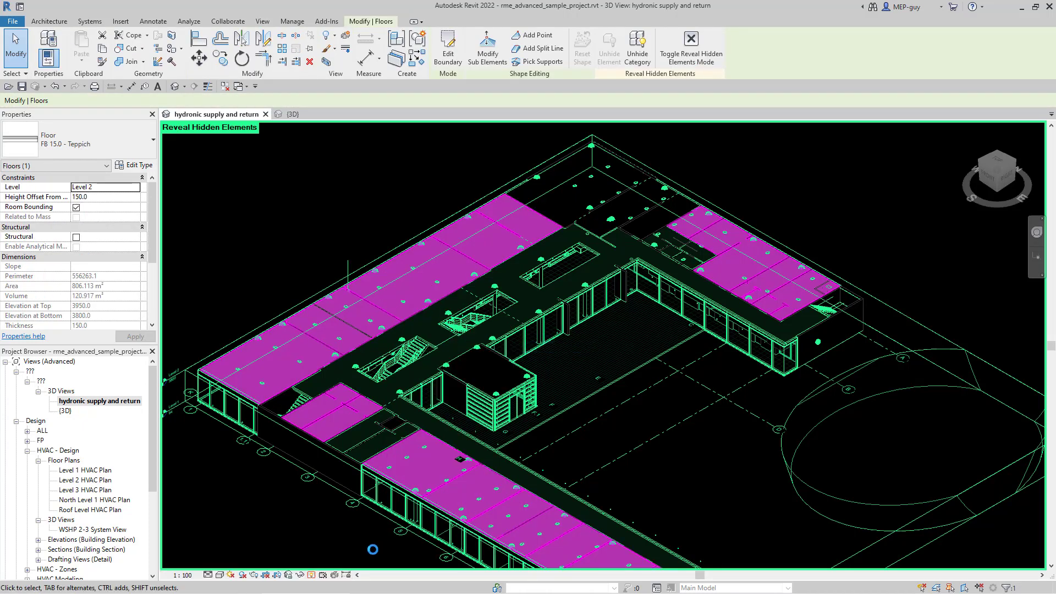
click(312, 575)
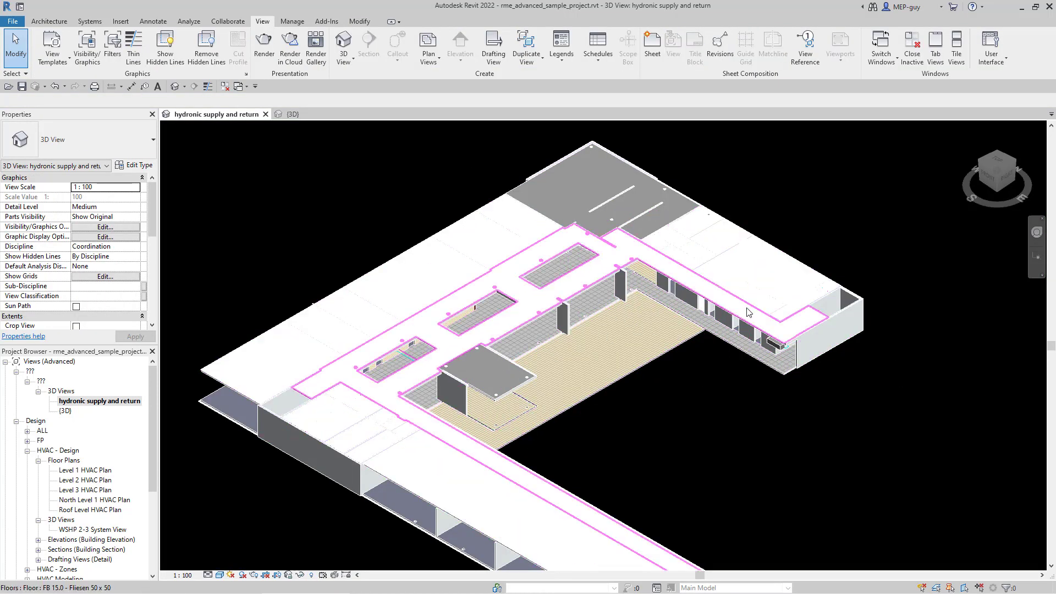
Orient the 3D view squarely onto the side of the building for a close side elevation of the cropped storey
click(1009, 178)
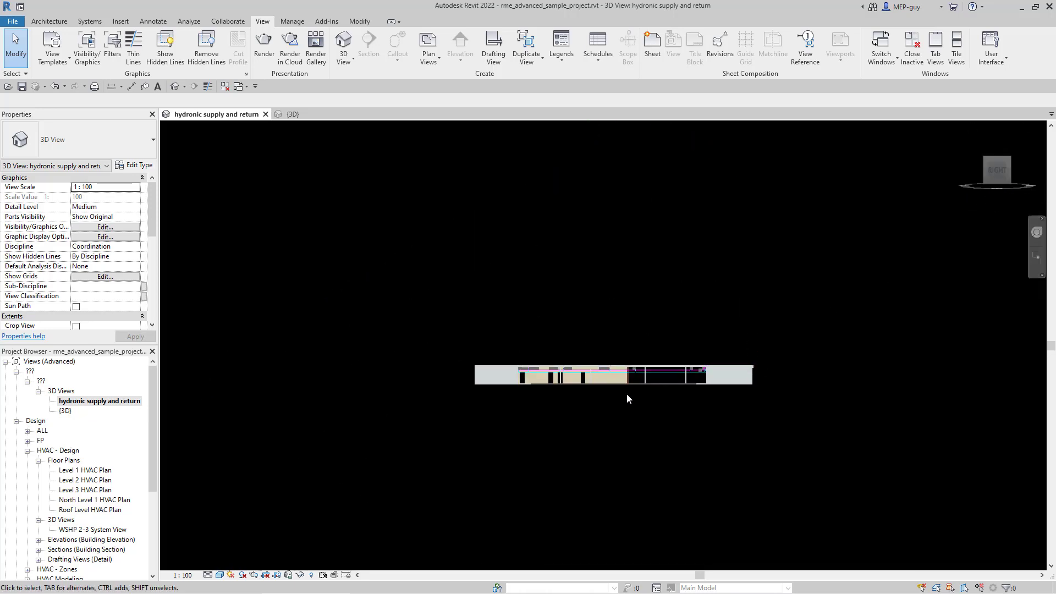
scroll(630, 385, up, 5)
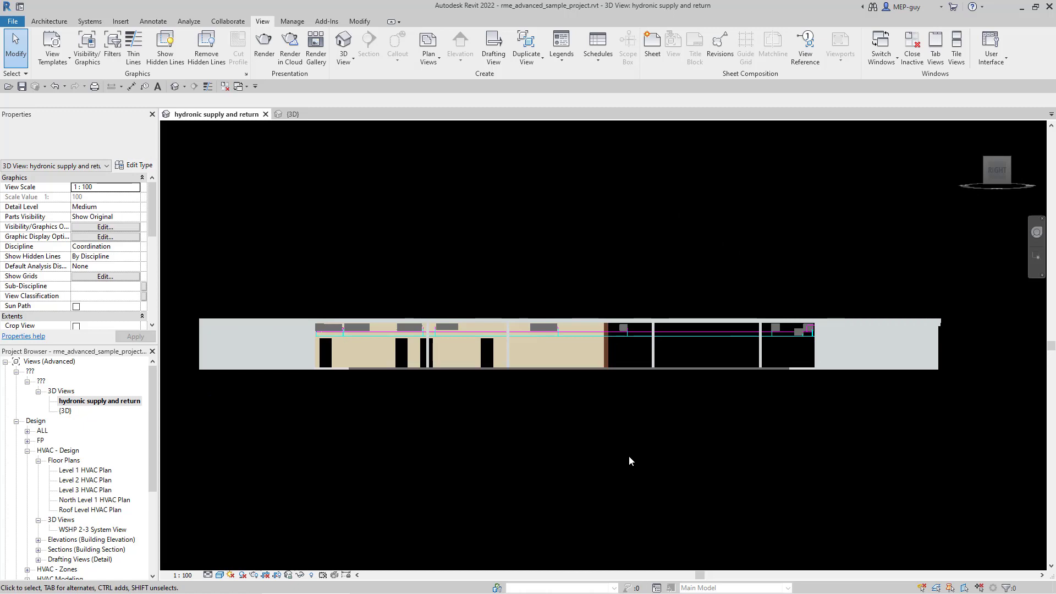
scroll(608, 406, up, 1)
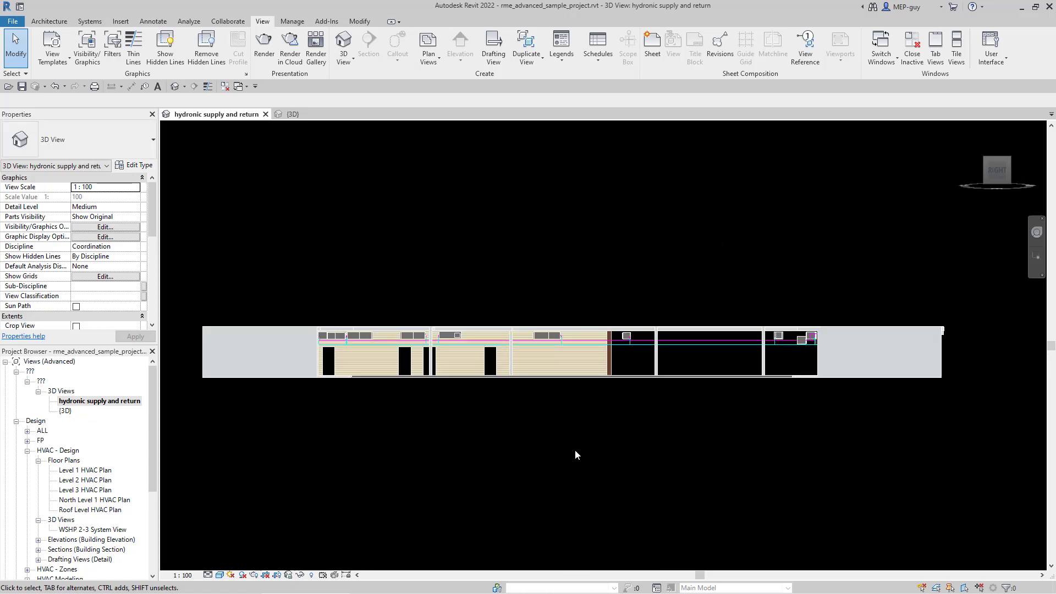
Turn on the Section Boxes annotation category in the visibility overrides of the hydronic supply and return view
key(v)
key(v)
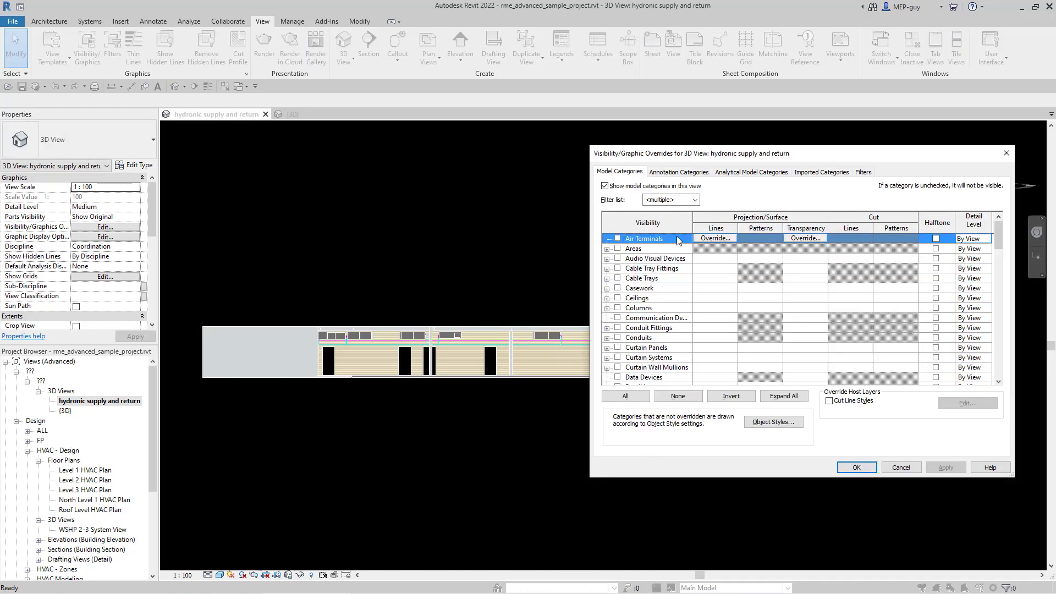
click(646, 298)
scroll(646, 298, down, 20)
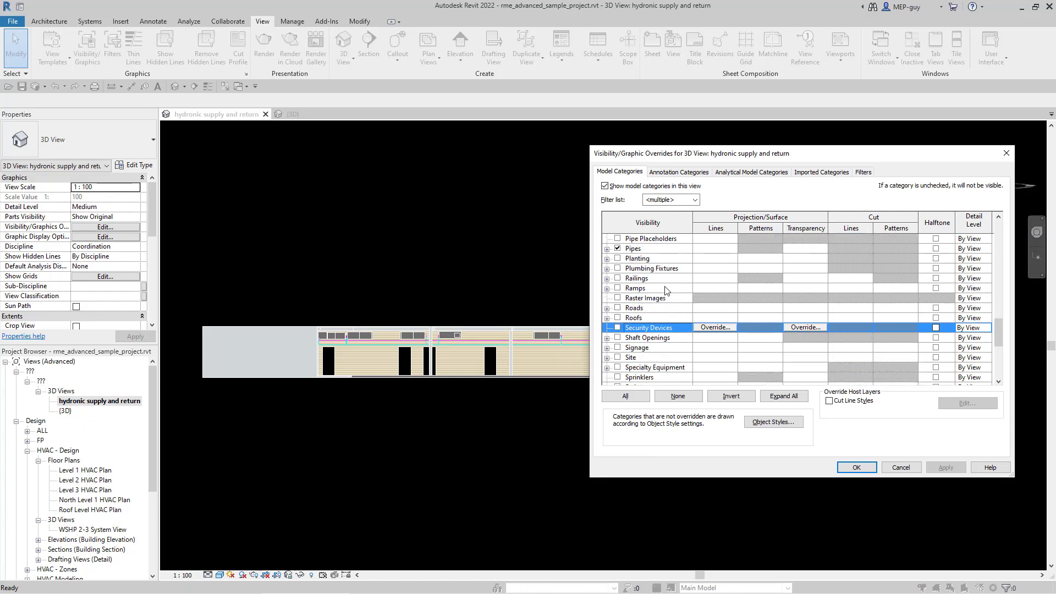
scroll(668, 285, up, 3)
click(678, 171)
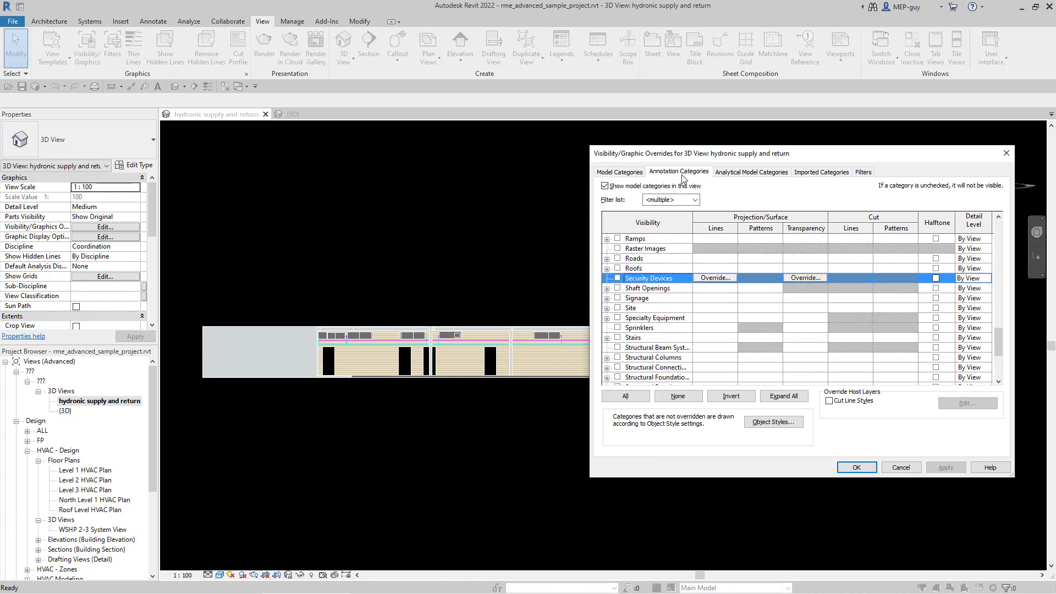
click(659, 292)
scroll(660, 294, down, 15)
click(666, 318)
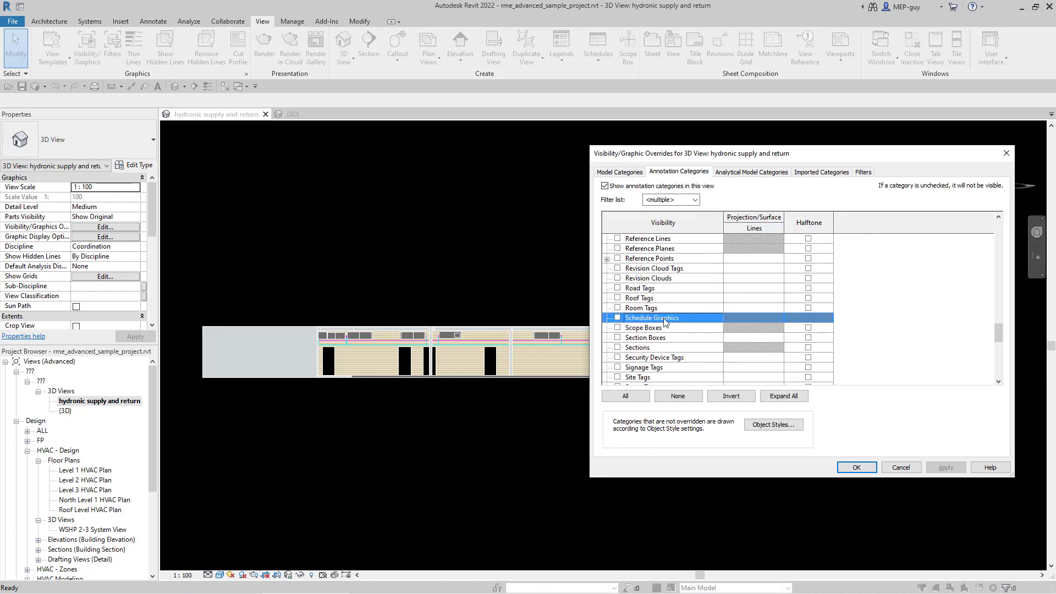
click(618, 347)
click(857, 467)
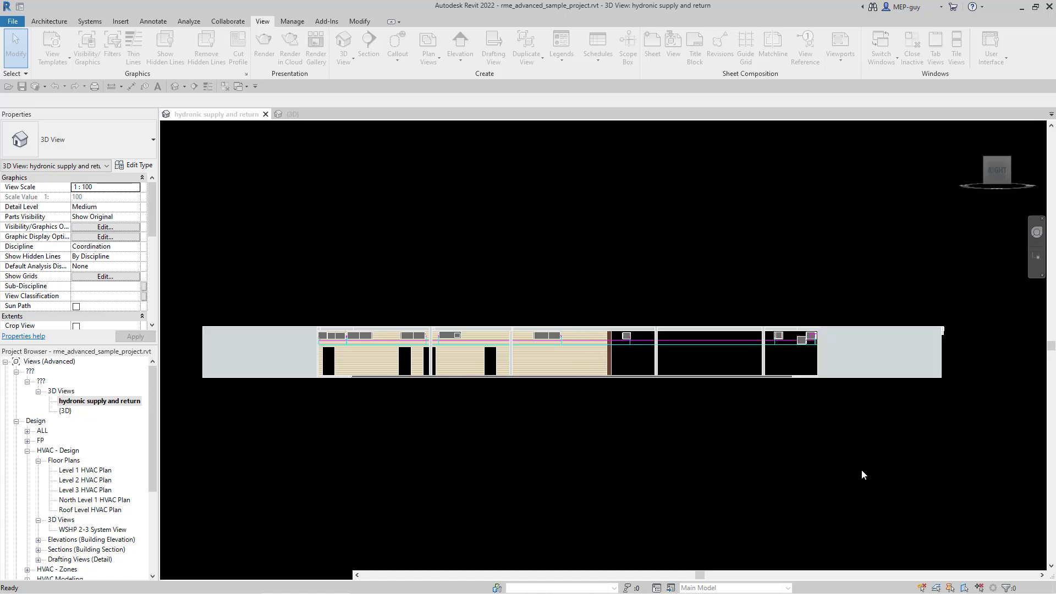
Lower the section box's upper face past the ceiling slab to the top of the slatted wall, just above the mechanical equipment
click(953, 357)
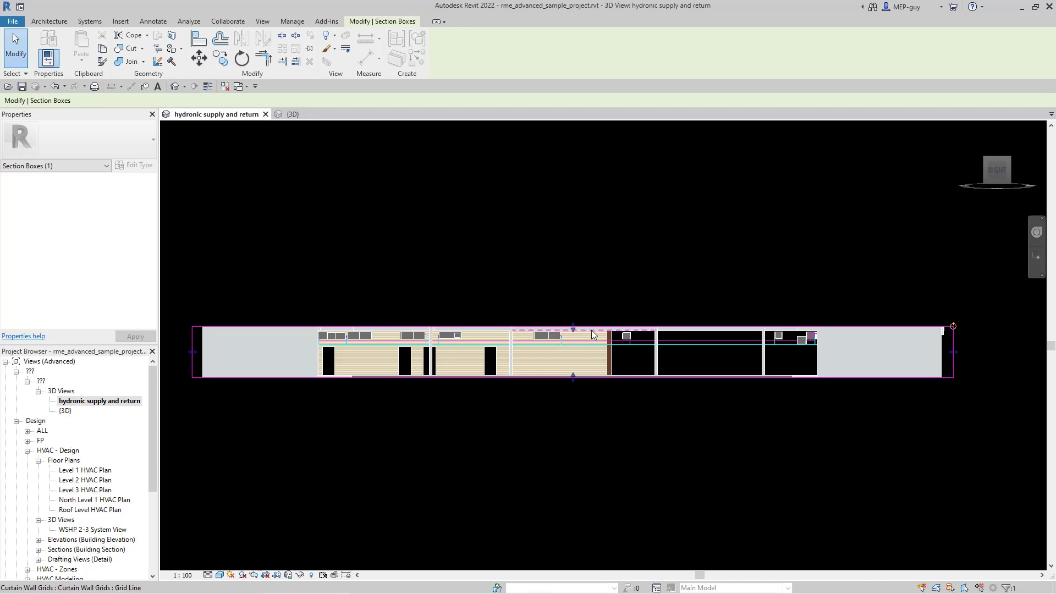
scroll(555, 332, up, 3)
scroll(585, 329, up, 4)
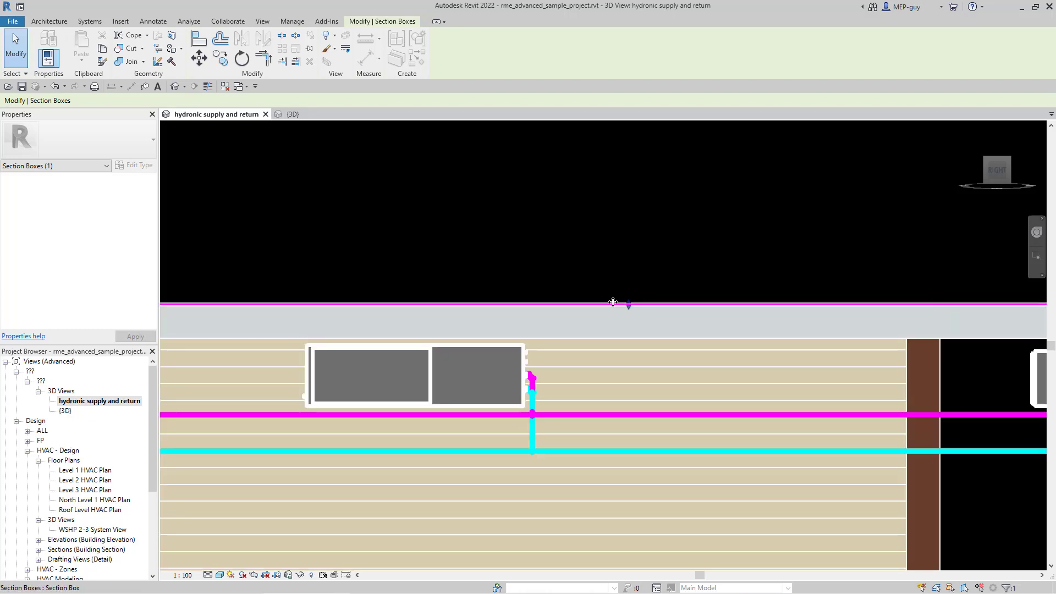
drag(629, 304, 629, 340)
drag(749, 364, 749, 364)
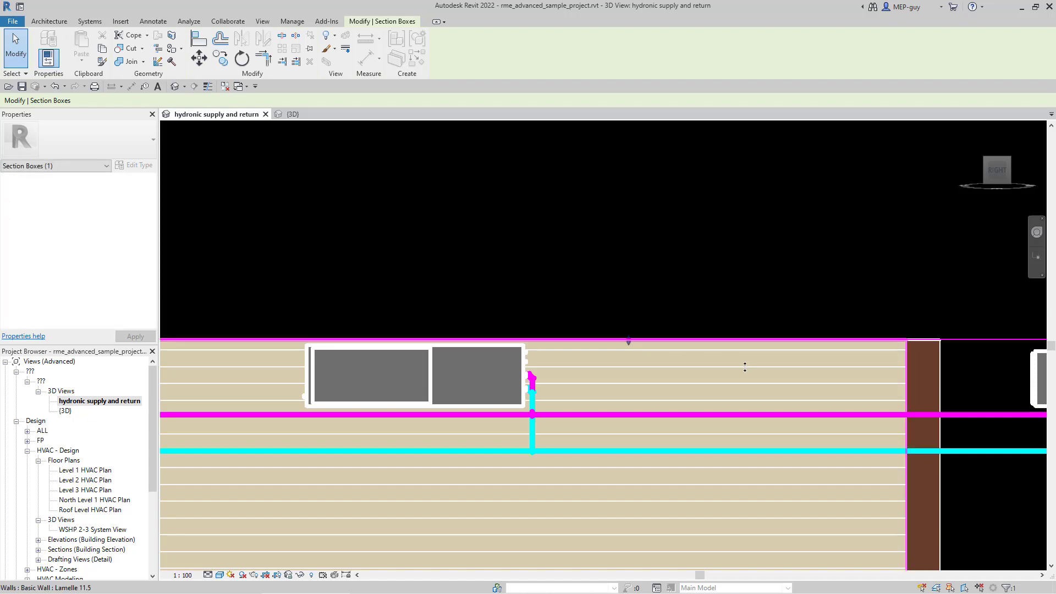
Return the cropped storey to an isometric orientation and examine the exposed rooms, hydronic piping and equipment
click(985, 160)
key(Escape)
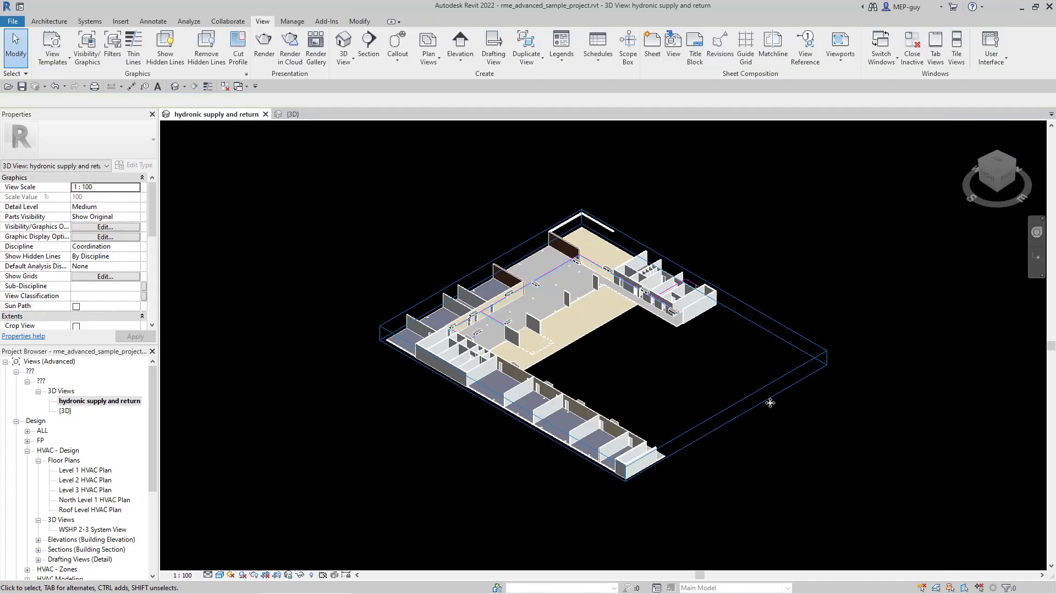
scroll(685, 376, up, 3)
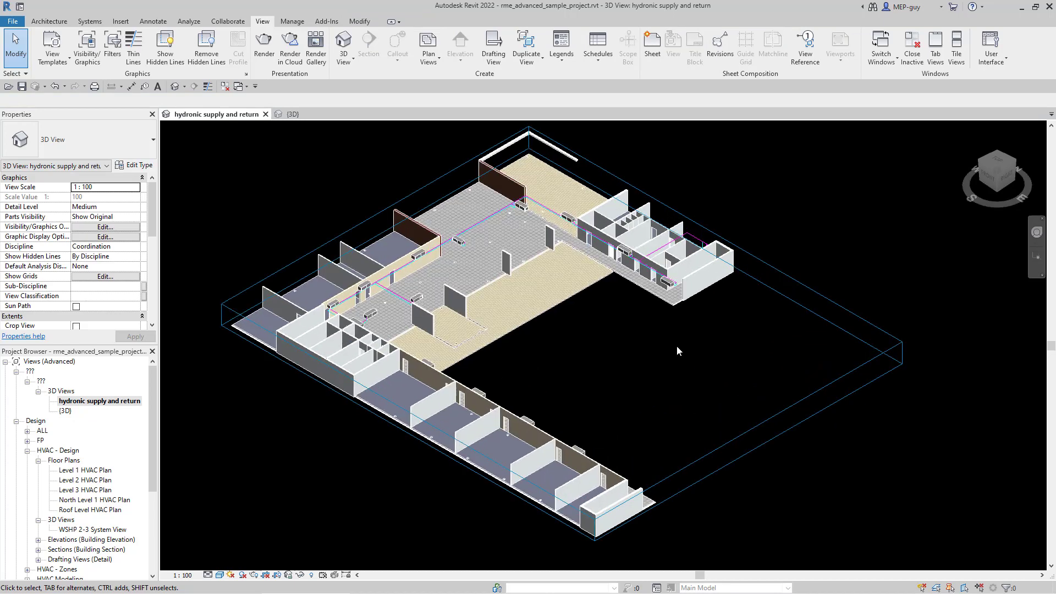
scroll(484, 171, up, 4)
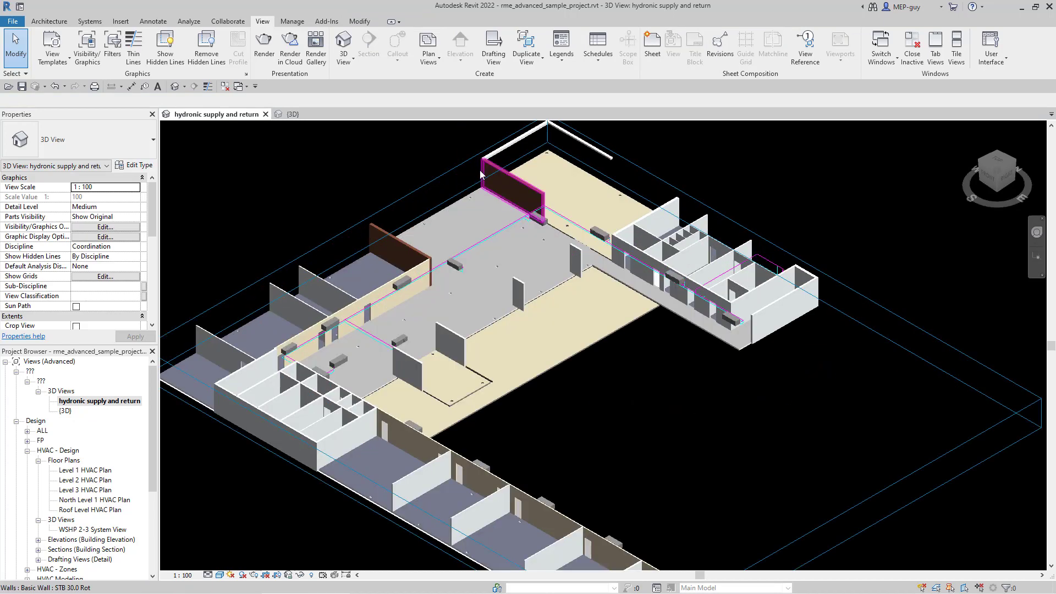
scroll(715, 294, down, 4)
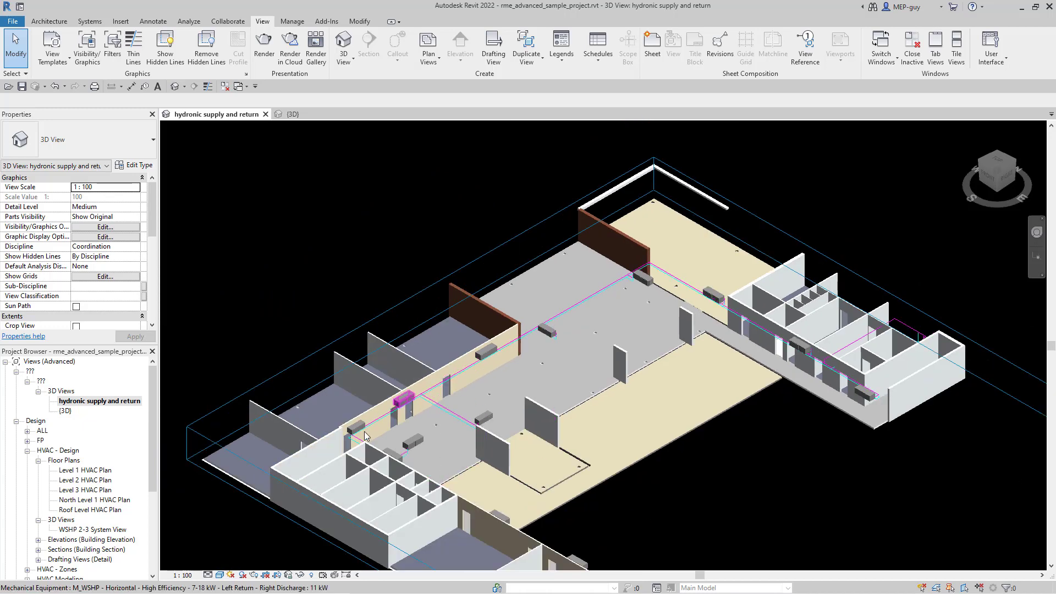
scroll(605, 330, down, 3)
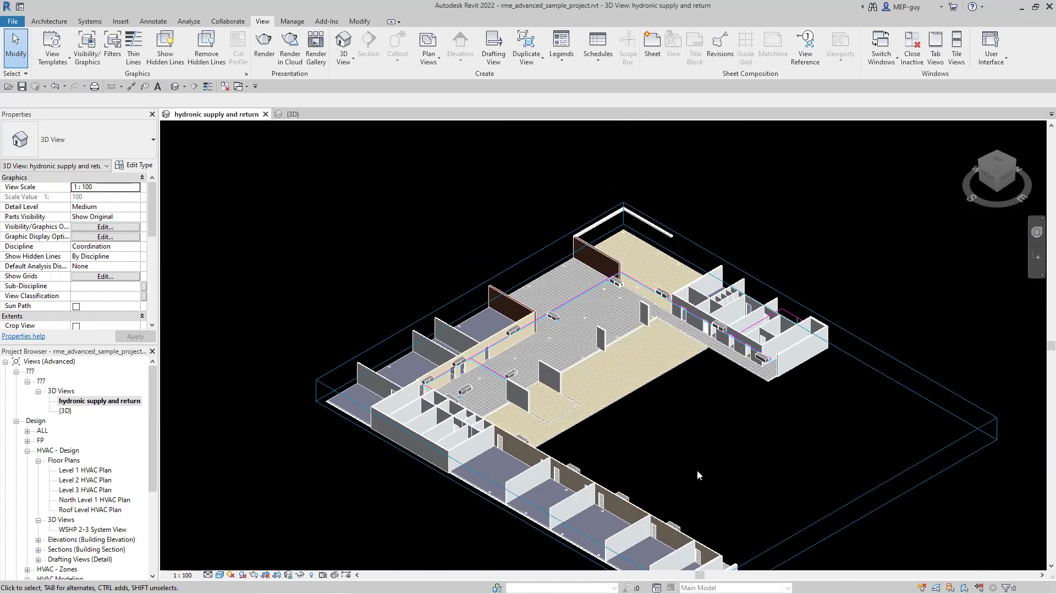
scroll(482, 276, up, 3)
scroll(655, 388, down, 3)
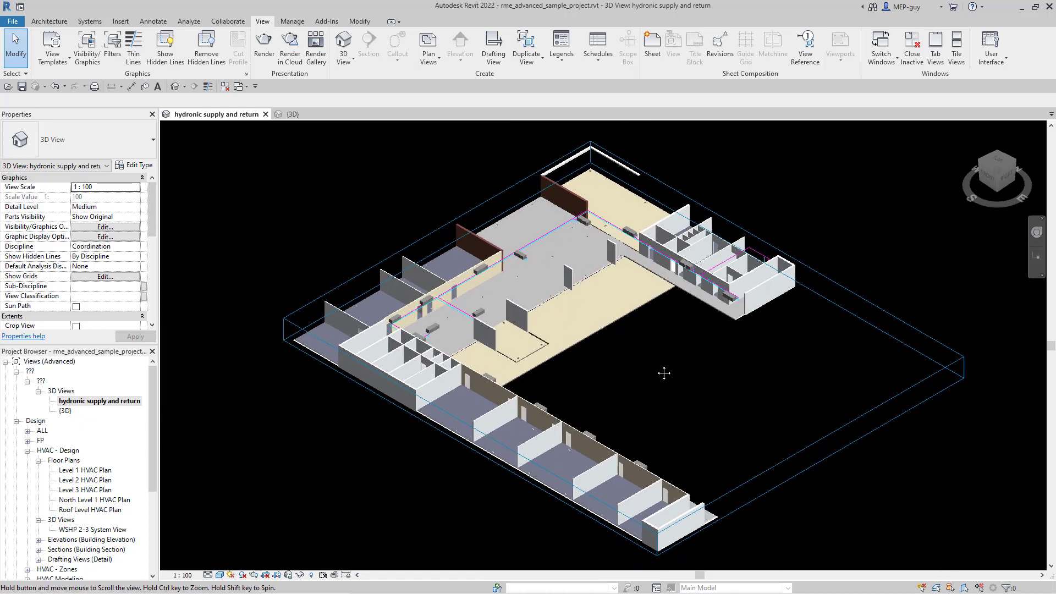
Preview the view in the Hidden Line visual style and return it to Shaded
click(220, 576)
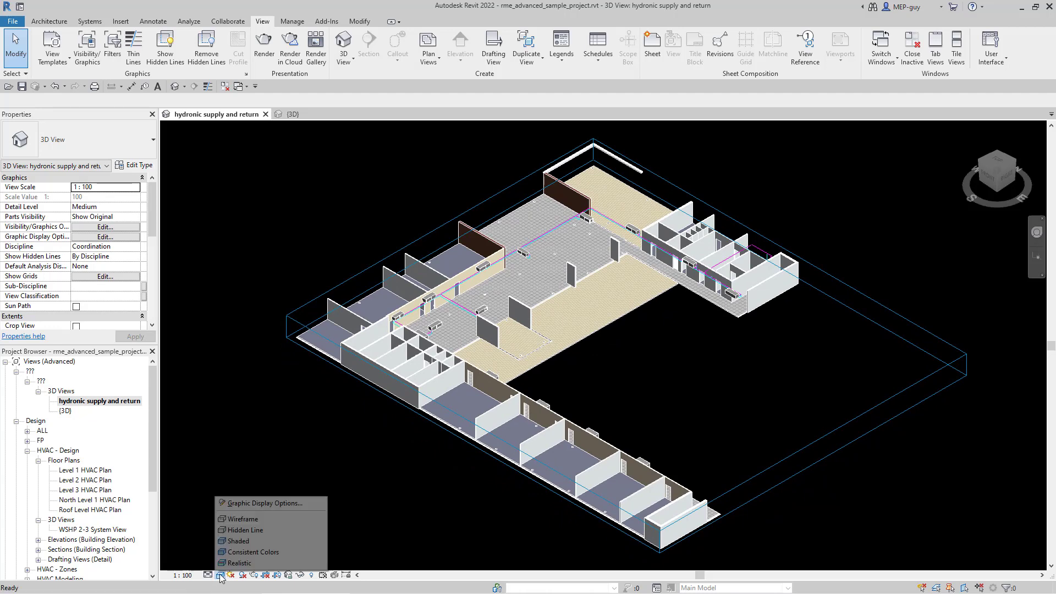
click(234, 533)
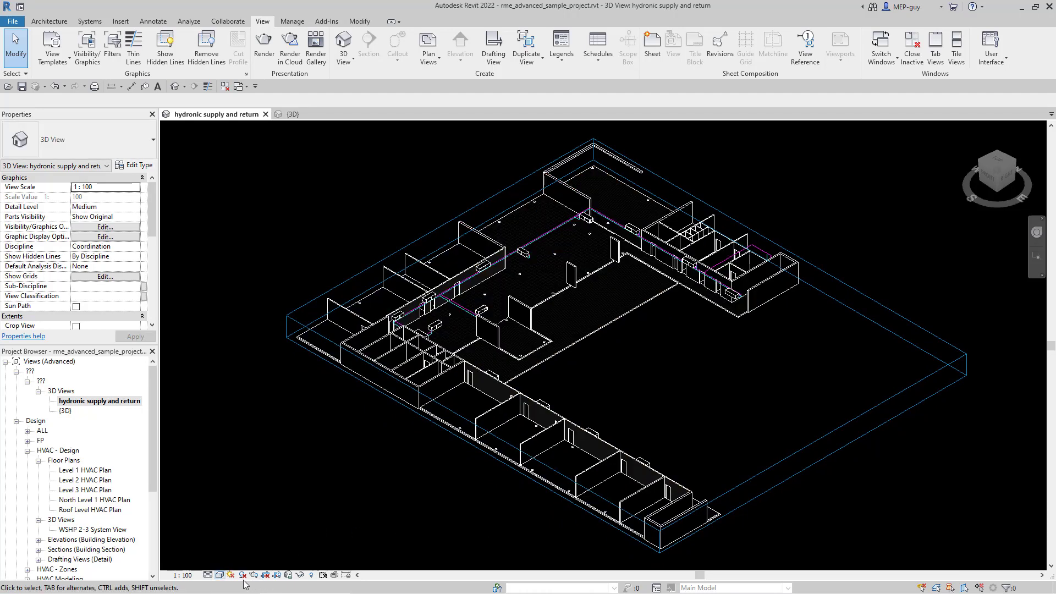
click(221, 576)
click(242, 543)
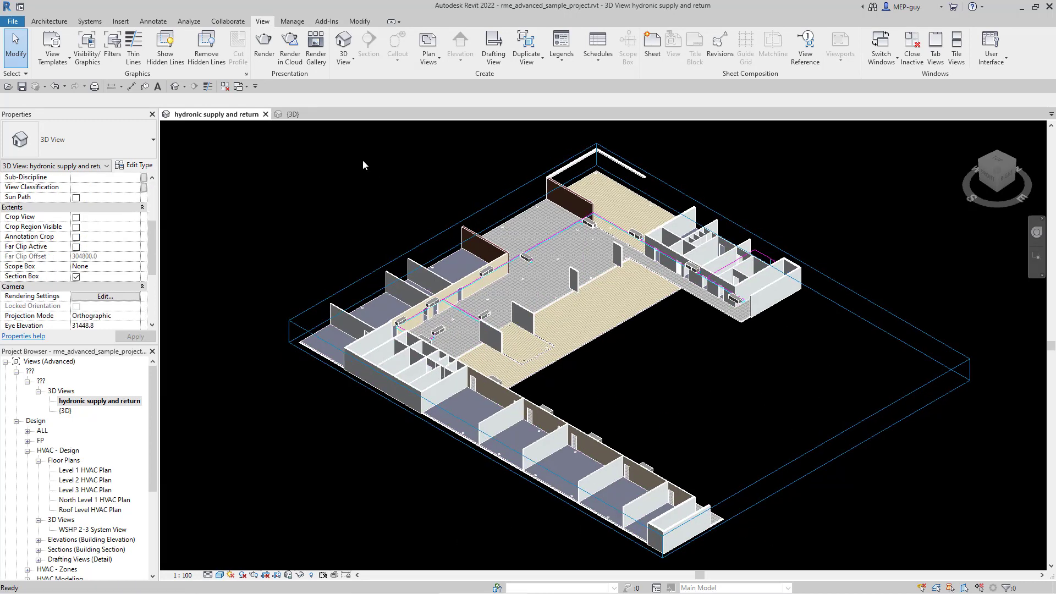
Switch to the default {3D} view and examine the complete hydronic pipe network with its equipment
click(306, 115)
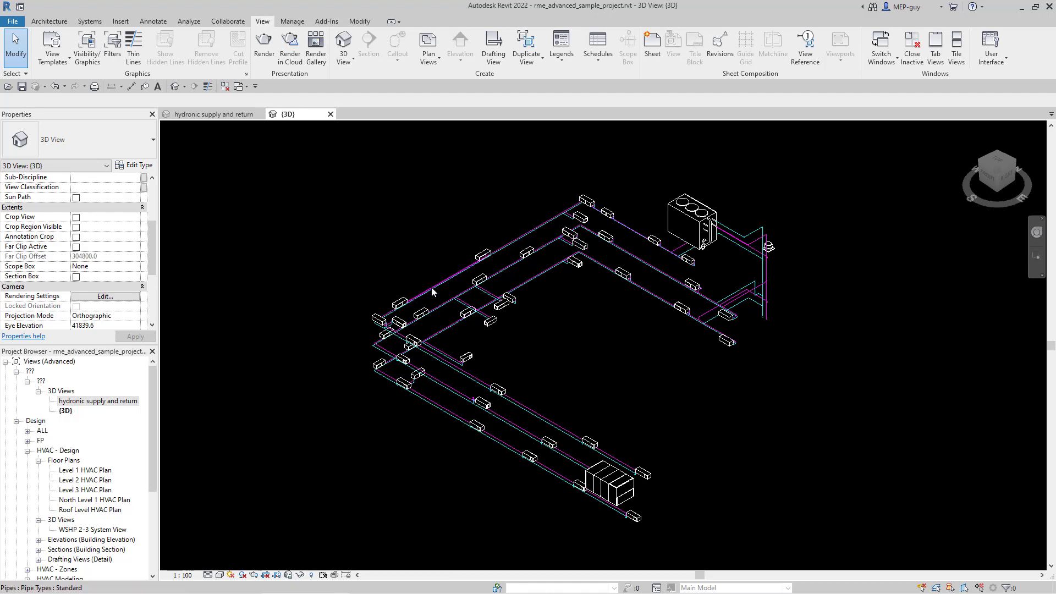
scroll(465, 413, up, 2)
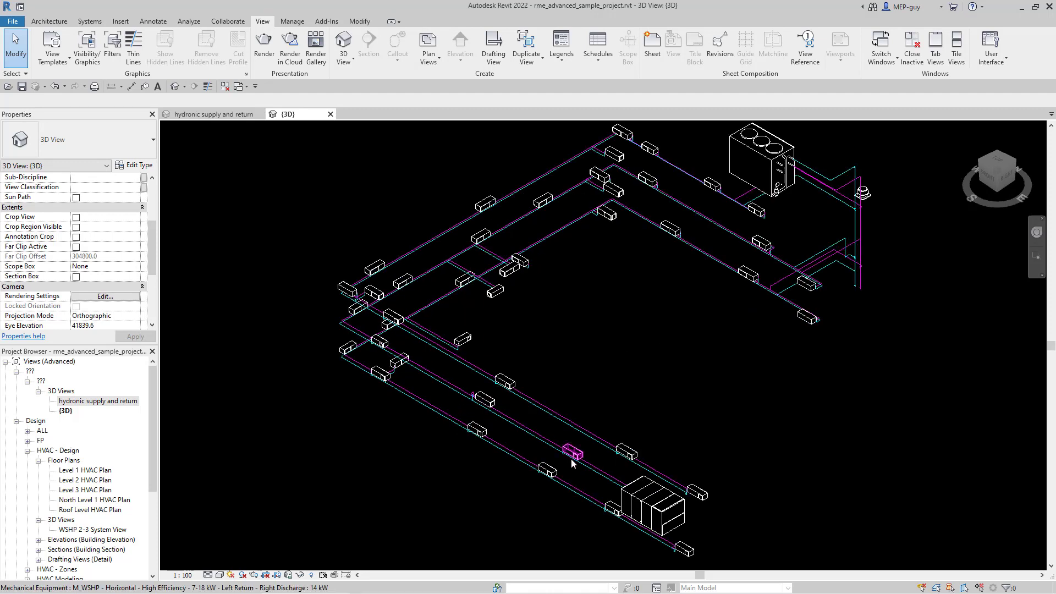
scroll(546, 436, down, 1)
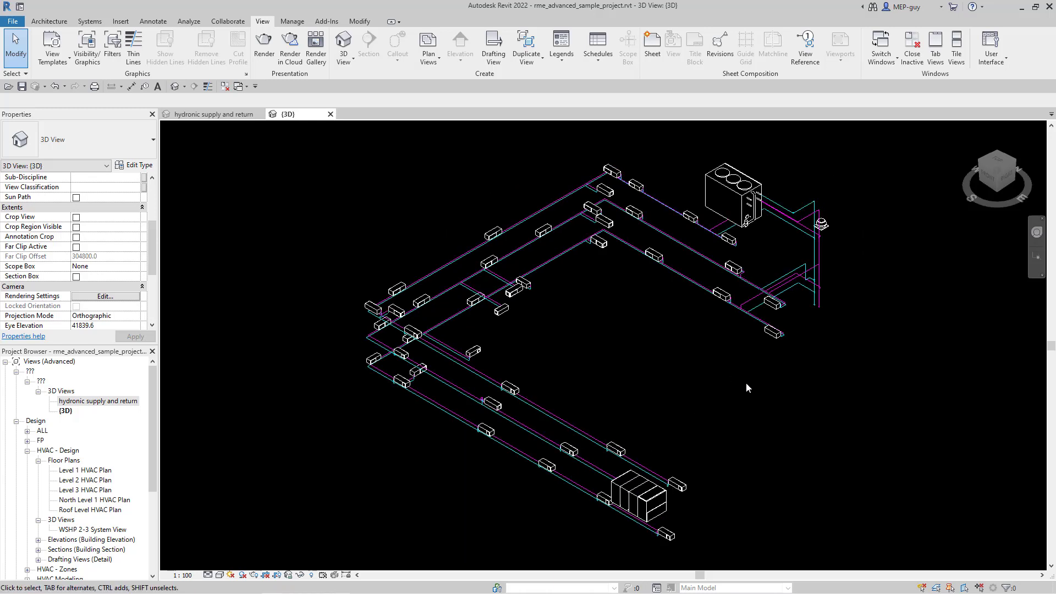